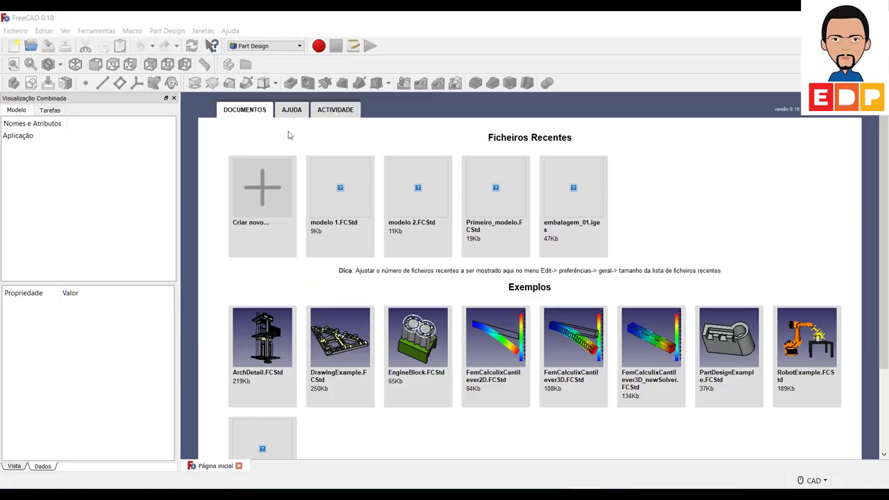
Step: Create a new empty document and start a Part Design sketch on the XY_Plane
click(14, 47)
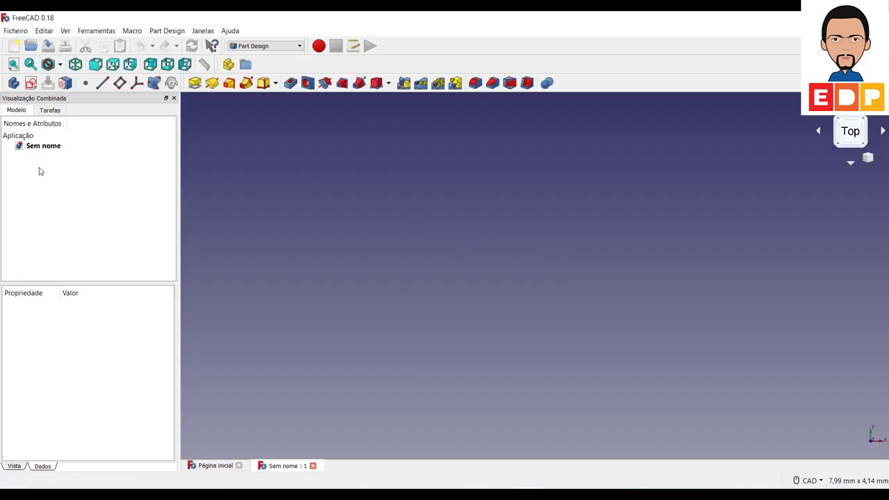
click(33, 85)
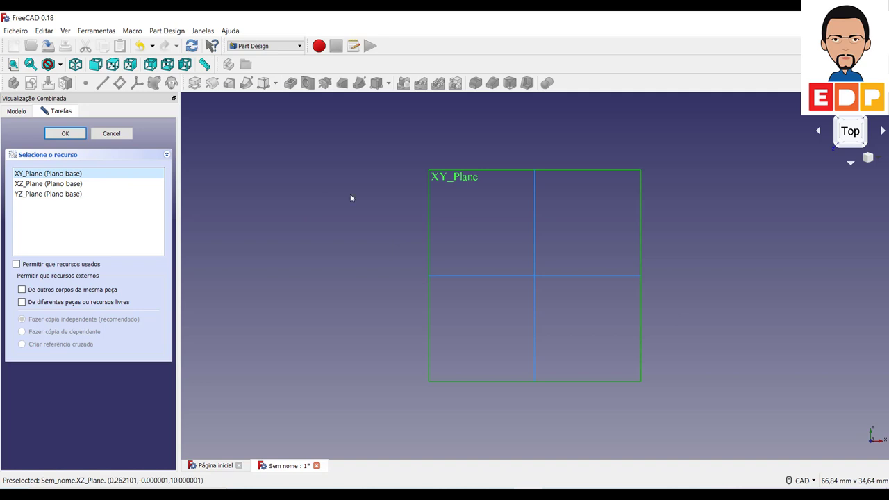
click(76, 134)
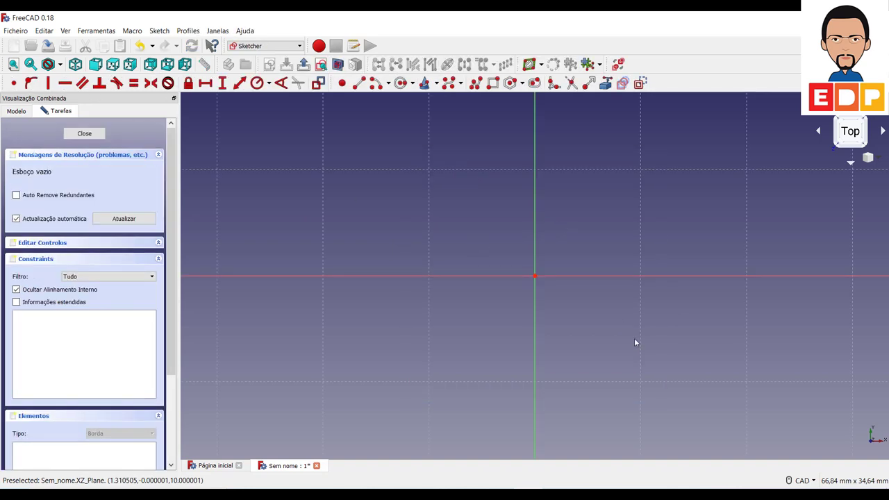
Step: Zoom out and draw the long pair of parallel horizontal lines right of the origin
middle_drag(635, 342, 482, 368)
scroll(486, 379, down, 6)
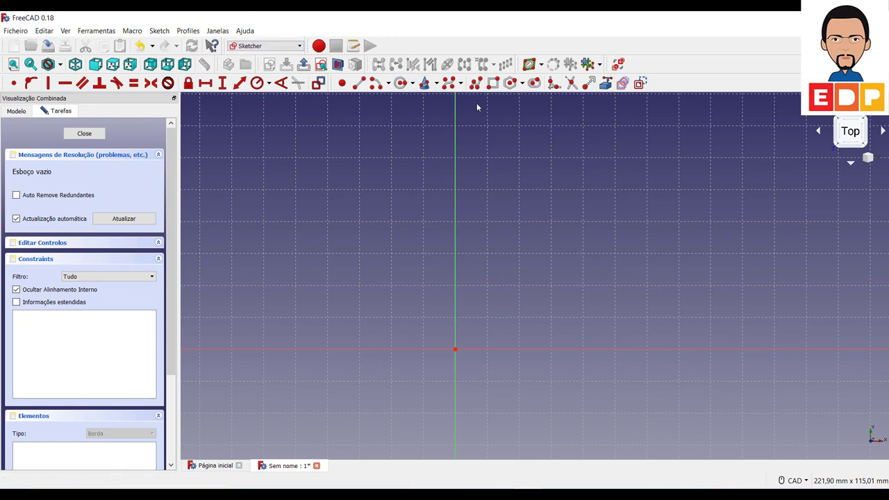
click(358, 83)
click(521, 214)
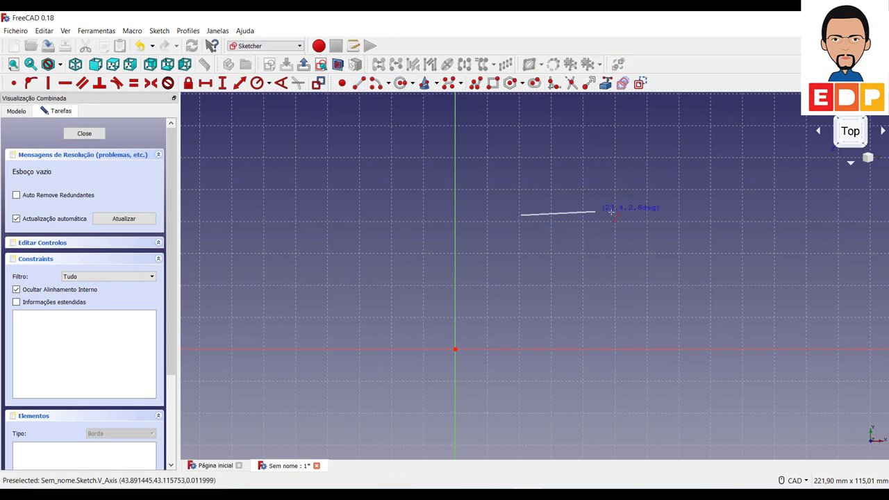
click(660, 214)
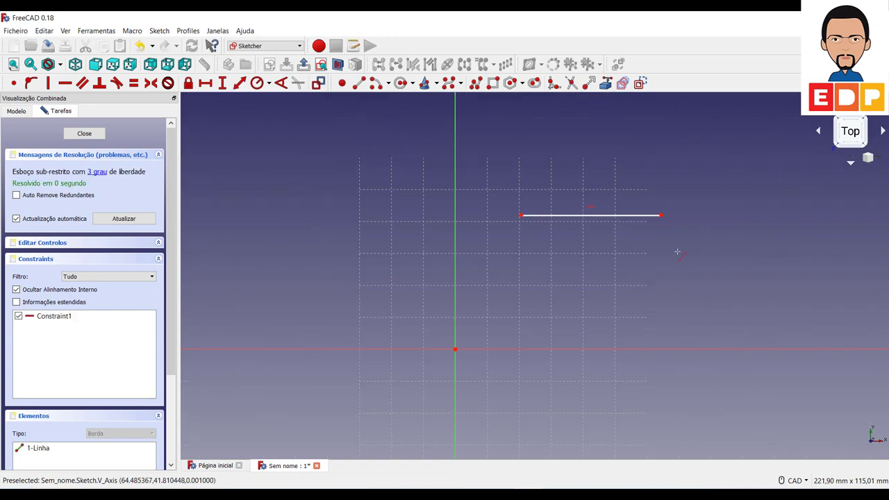
click(518, 320)
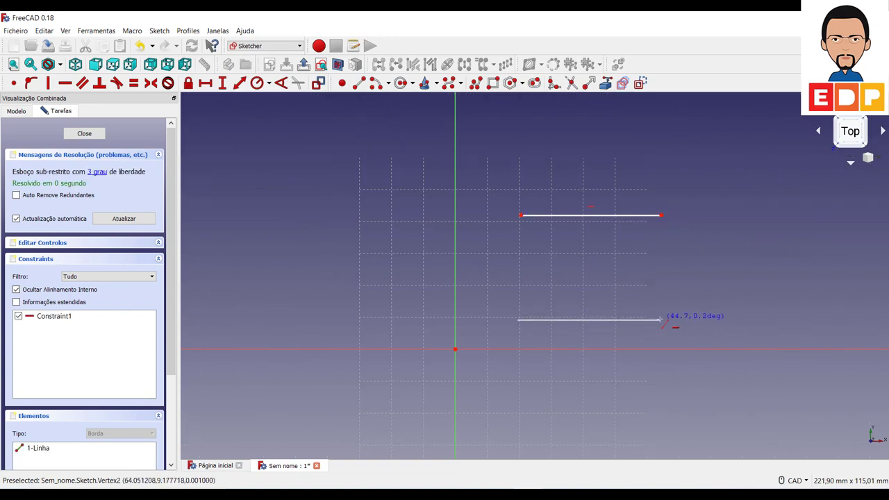
click(660, 321)
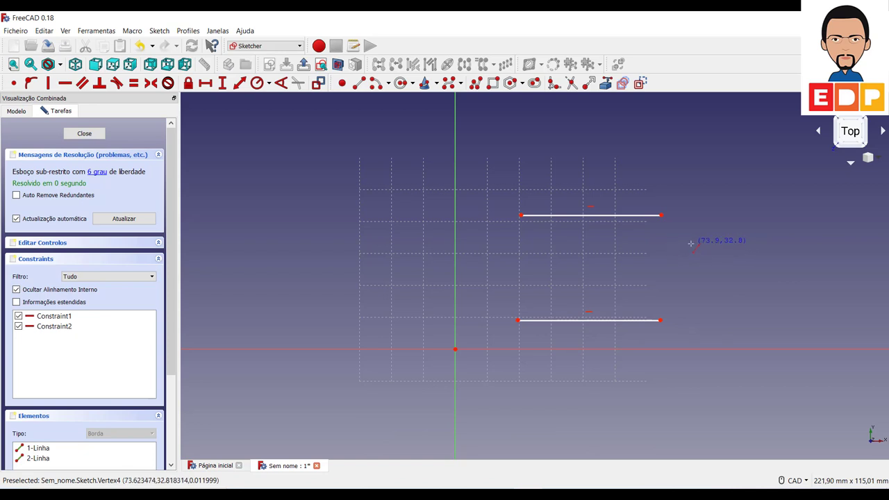
Step: Draw the shorter pair of parallel horizontal lines further to the right
click(692, 243)
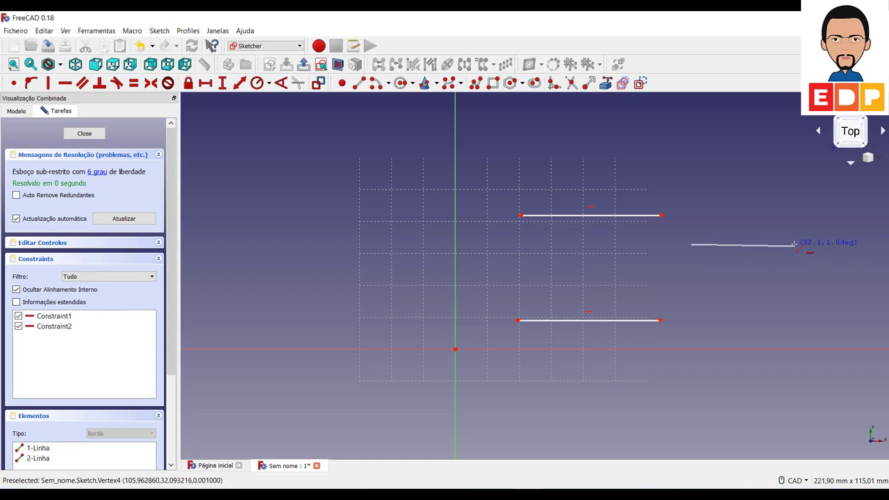
click(794, 244)
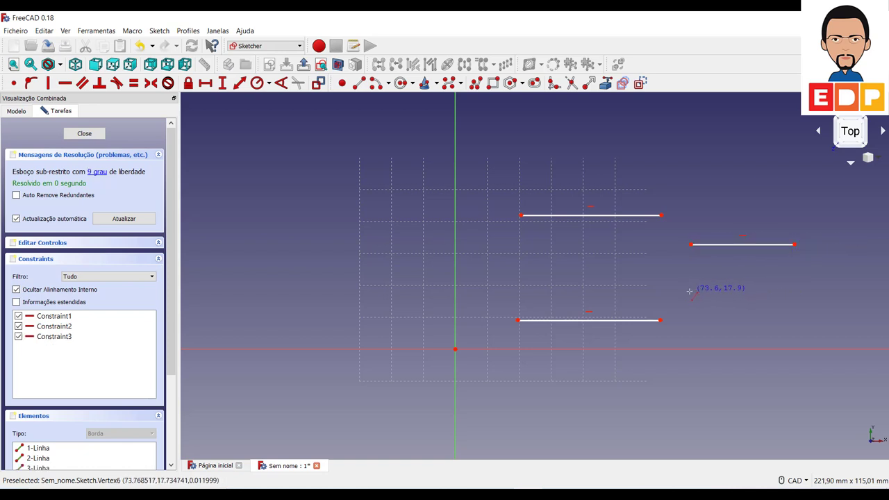
click(690, 292)
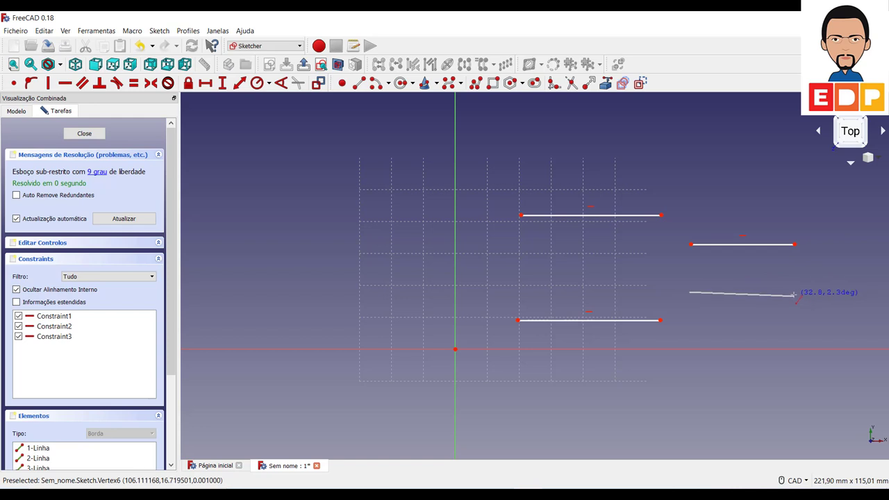
click(793, 292)
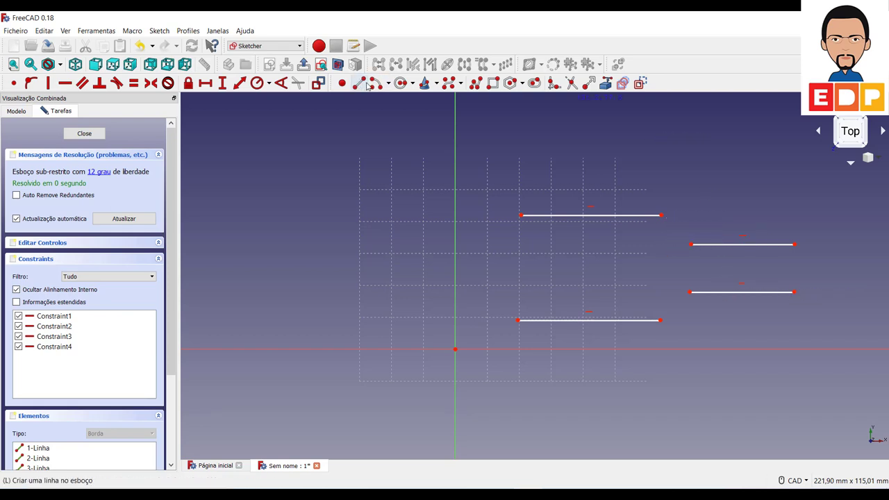
Step: Close the long slot's left end with a semicircular arc coincident with both line ends
click(519, 270)
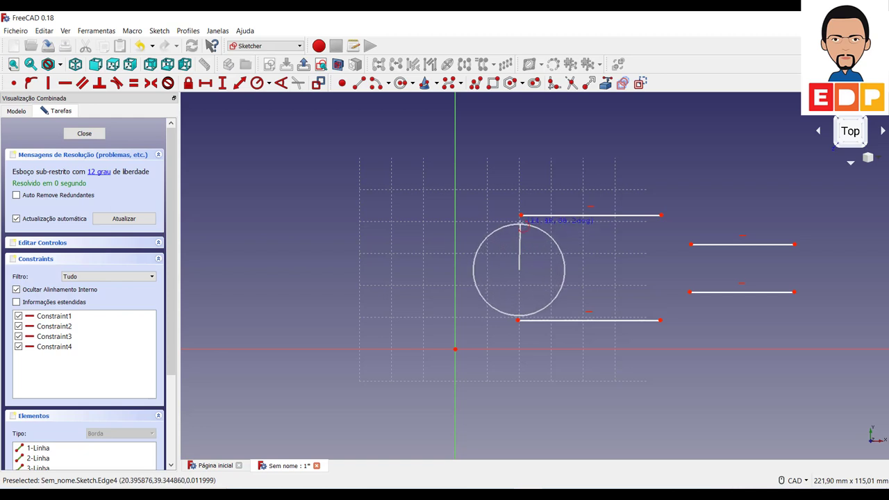
click(519, 222)
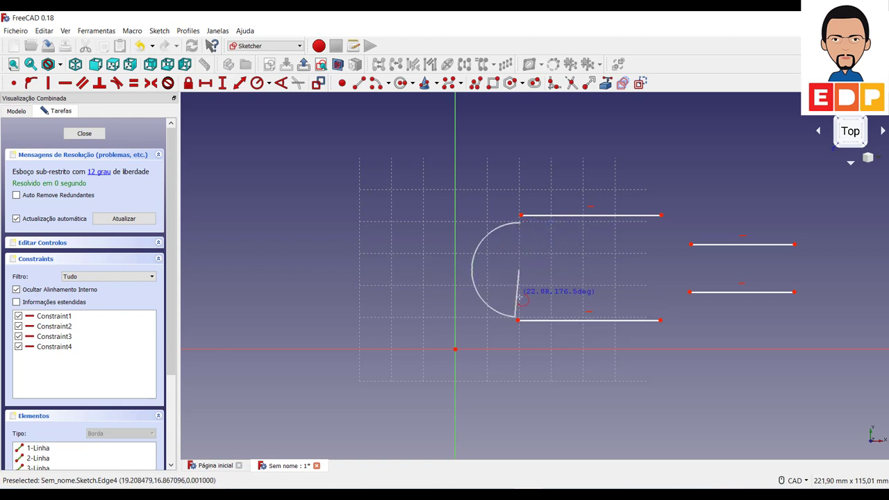
click(518, 318)
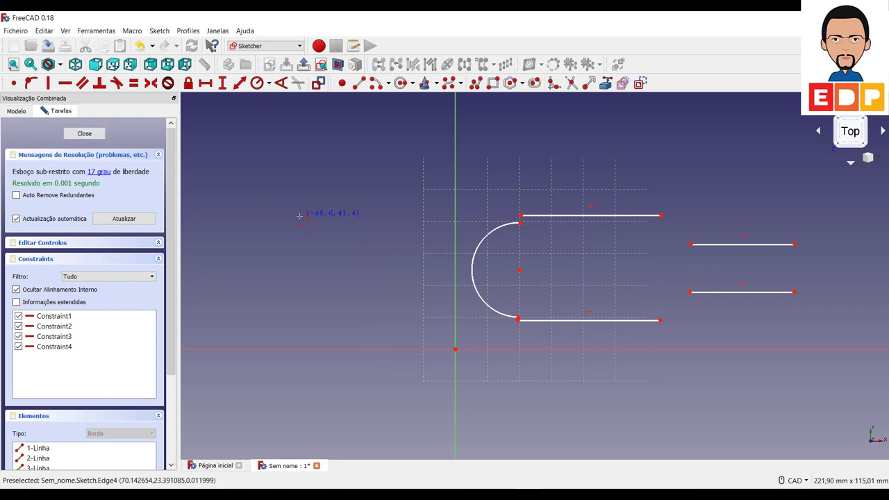
key(Escape)
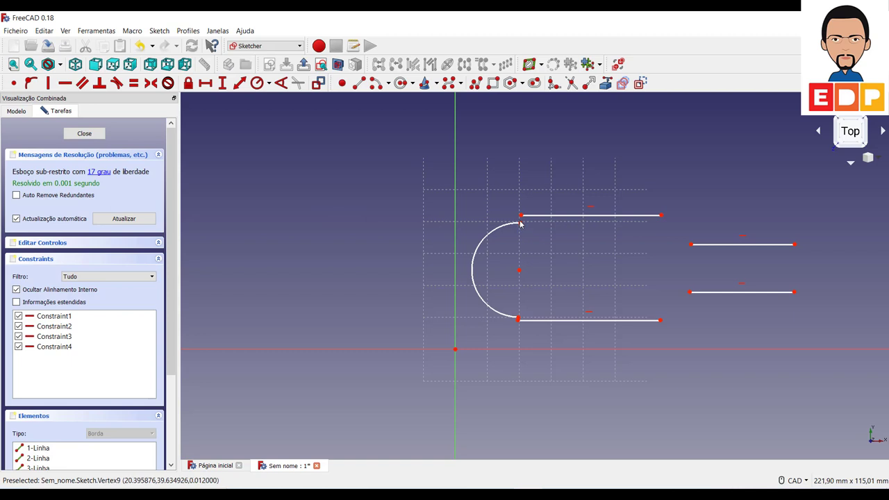
drag(518, 209, 530, 238)
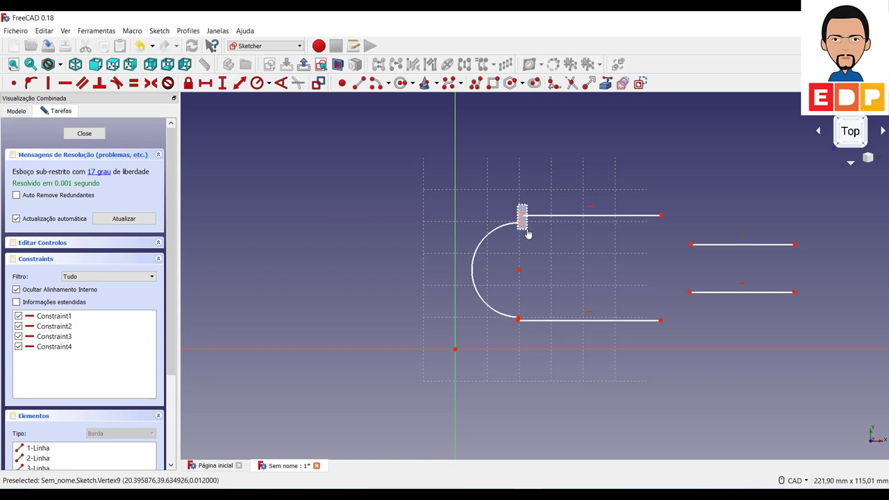
click(16, 85)
drag(509, 302, 528, 355)
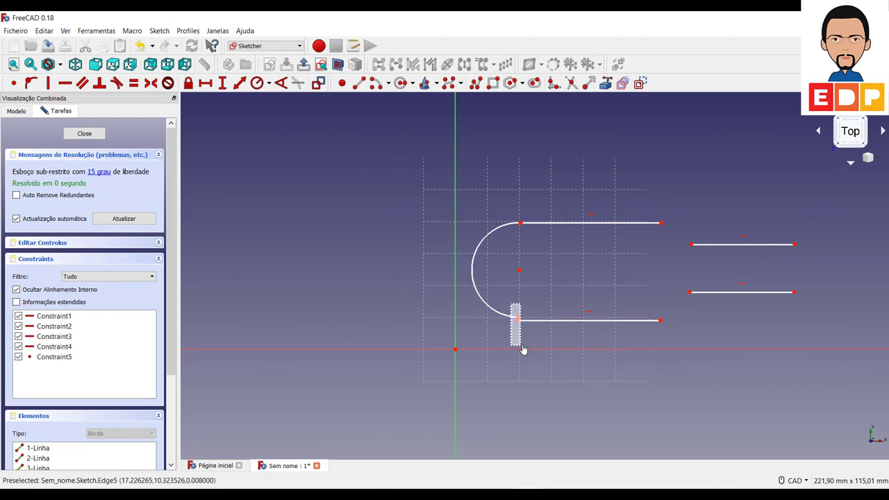
click(14, 82)
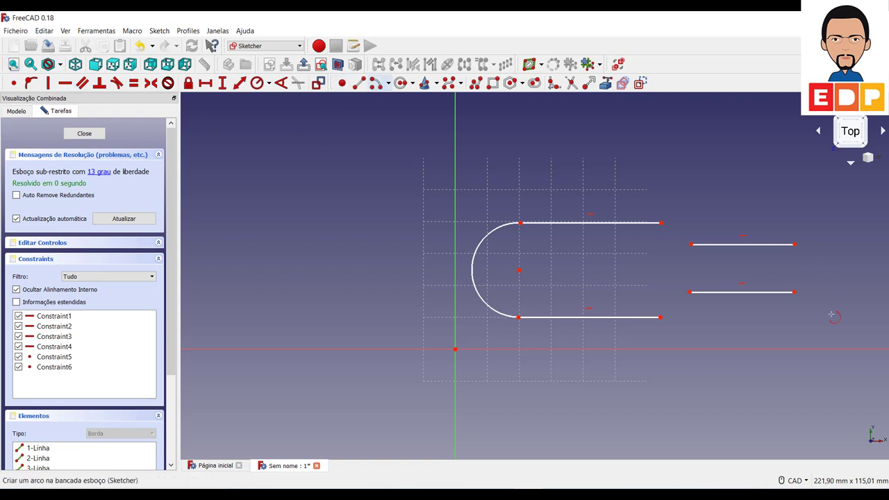
Step: Close the short slot's right end with a semicircular arc coincident with both line ends
click(795, 269)
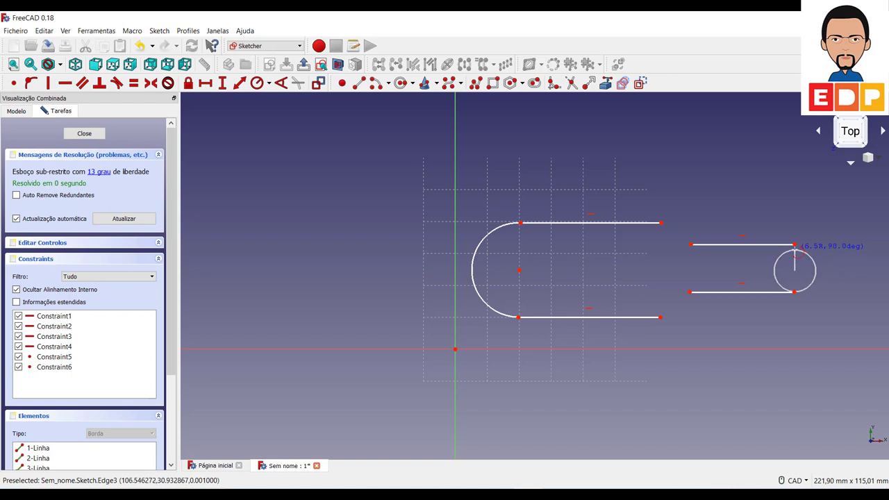
click(796, 246)
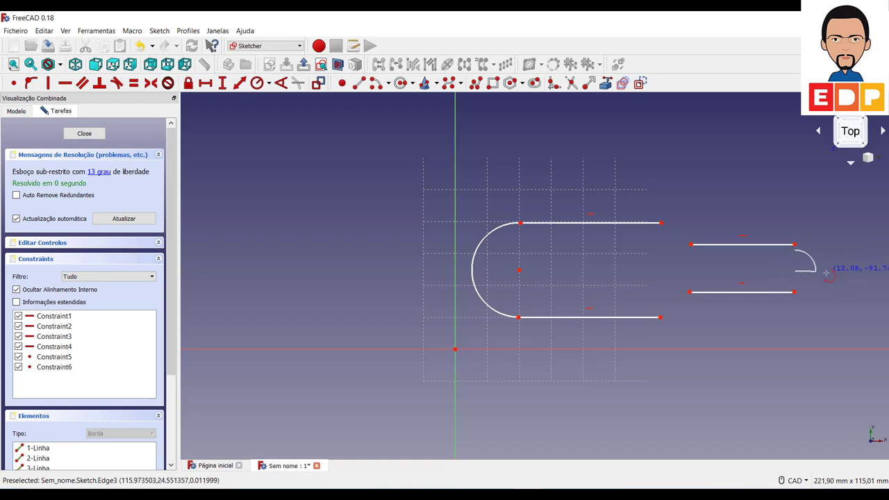
click(796, 294)
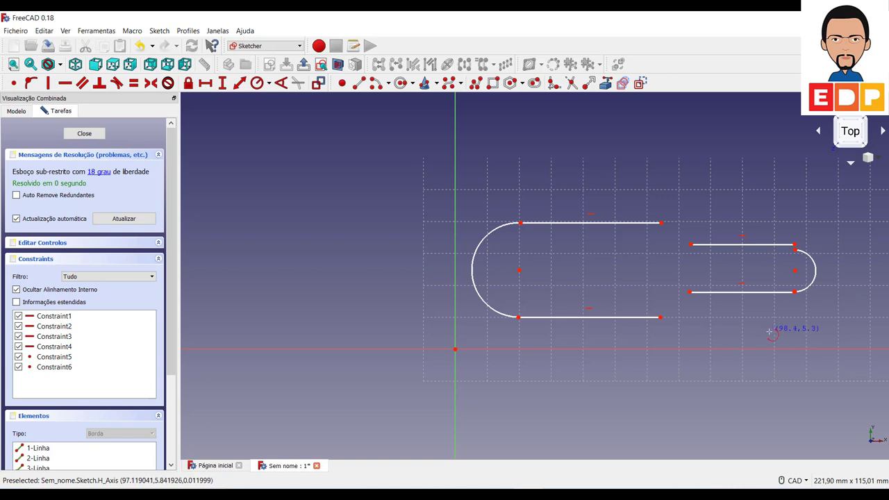
right_click(776, 329)
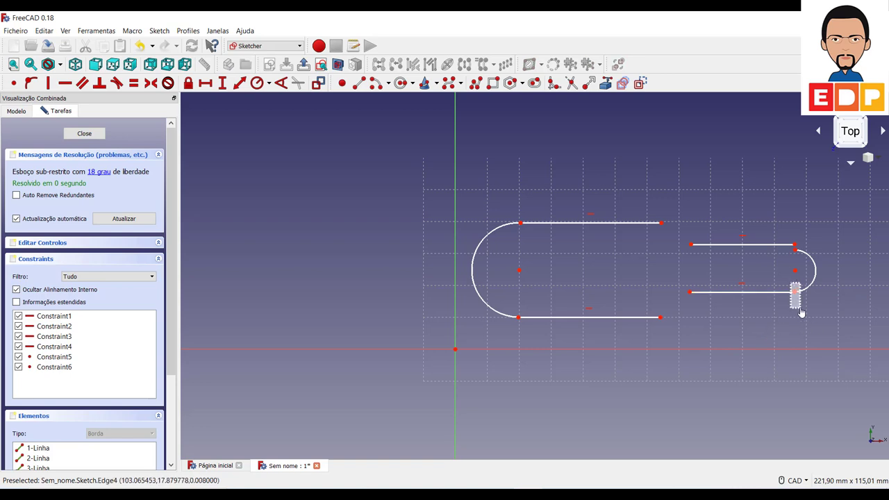
click(801, 312)
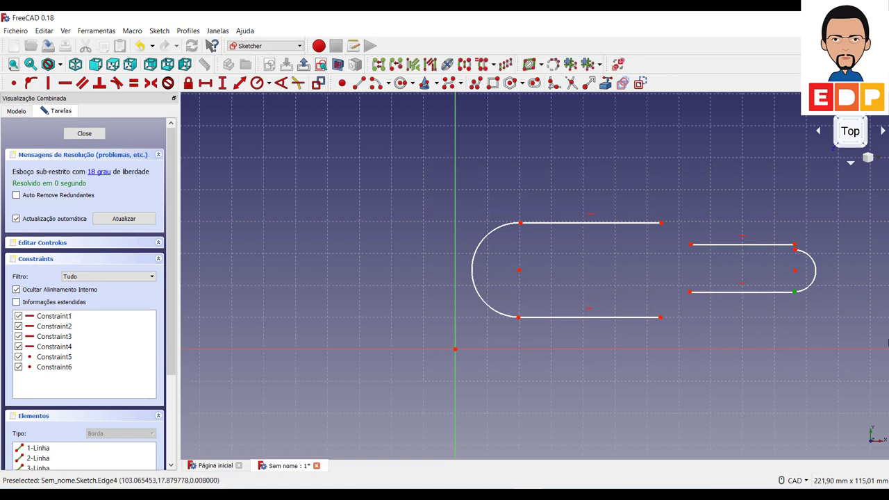
click(13, 84)
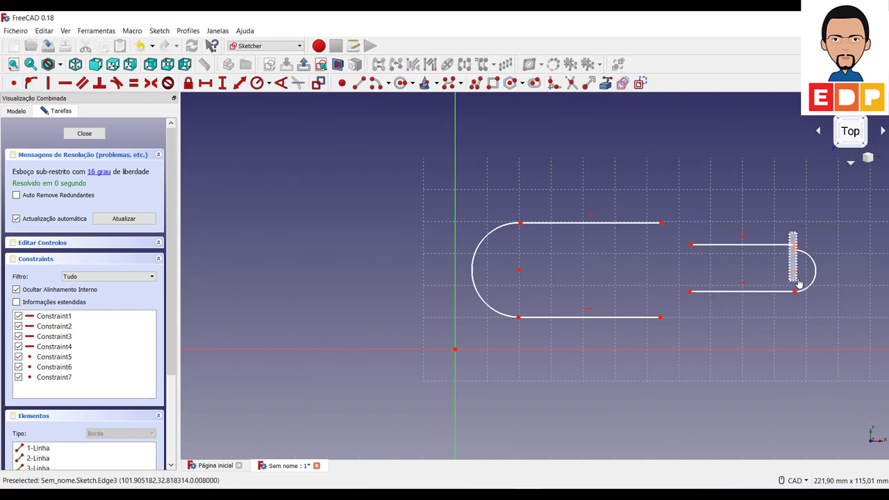
click(794, 246)
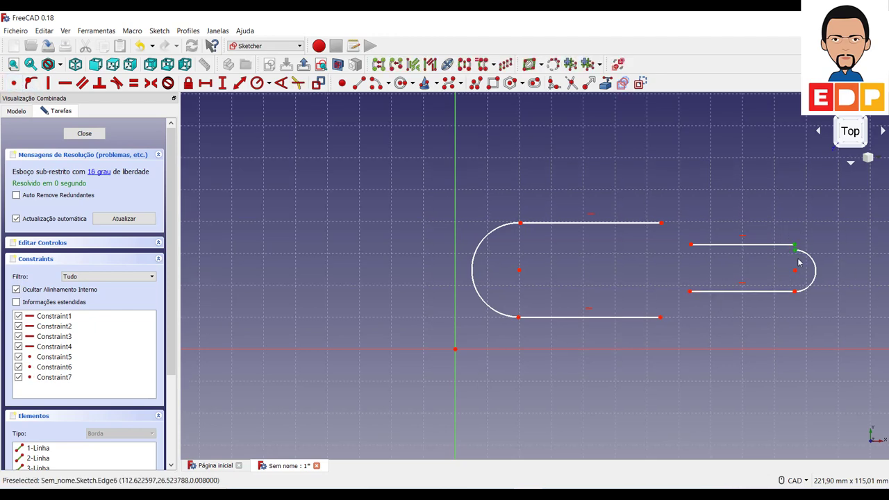
click(13, 84)
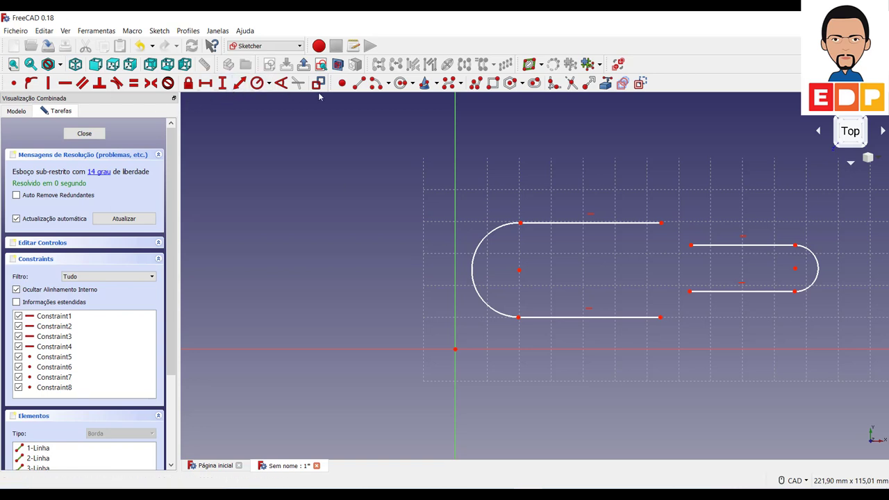
Step: Draw two small arcs joining the long top and bottom lines to the short ones
click(358, 84)
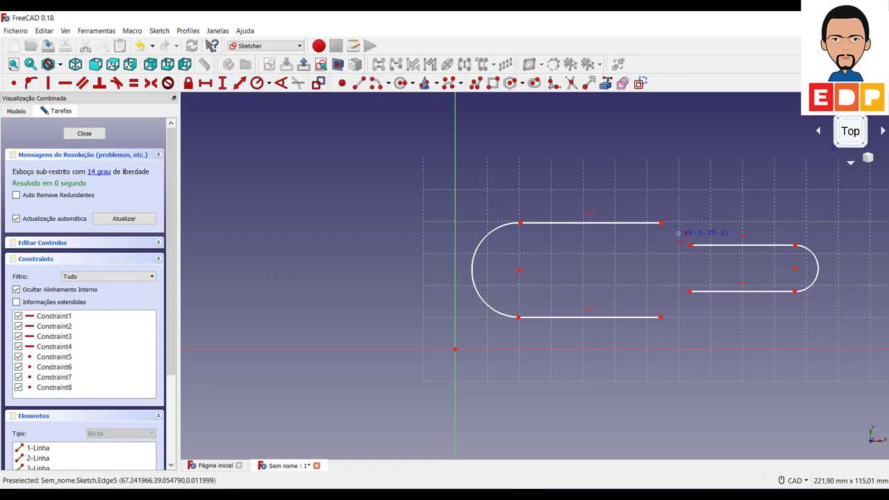
click(661, 223)
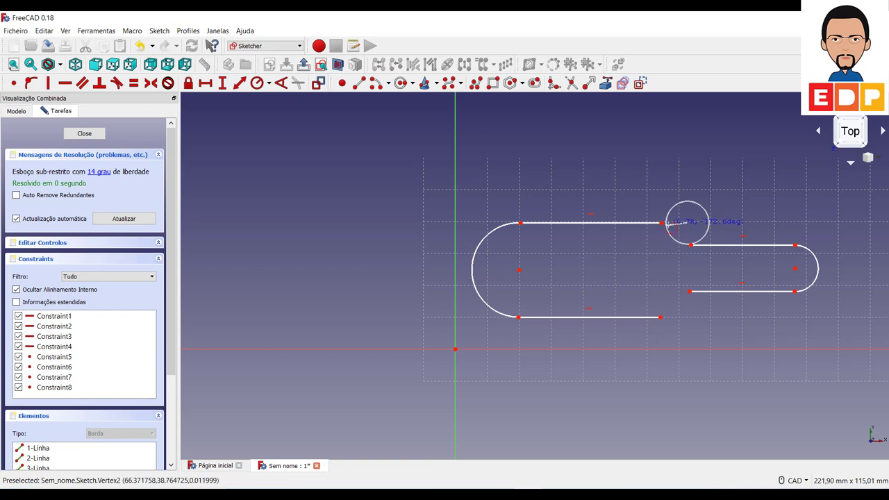
click(689, 245)
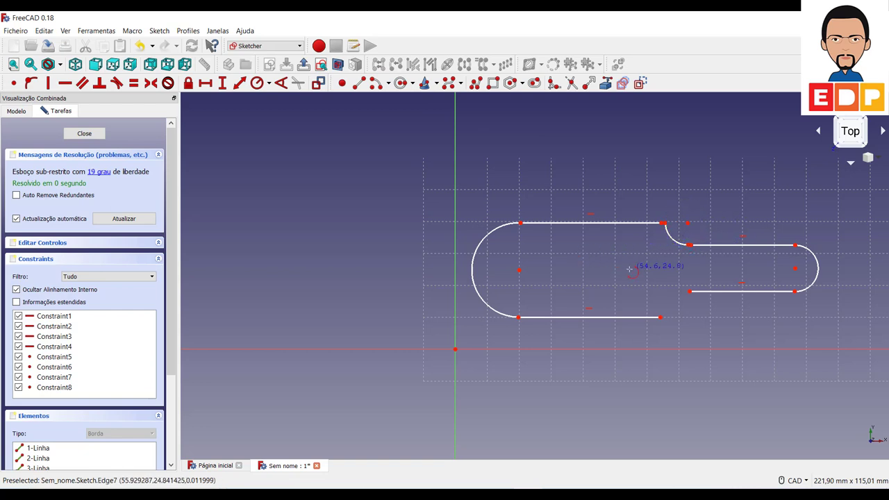
click(683, 319)
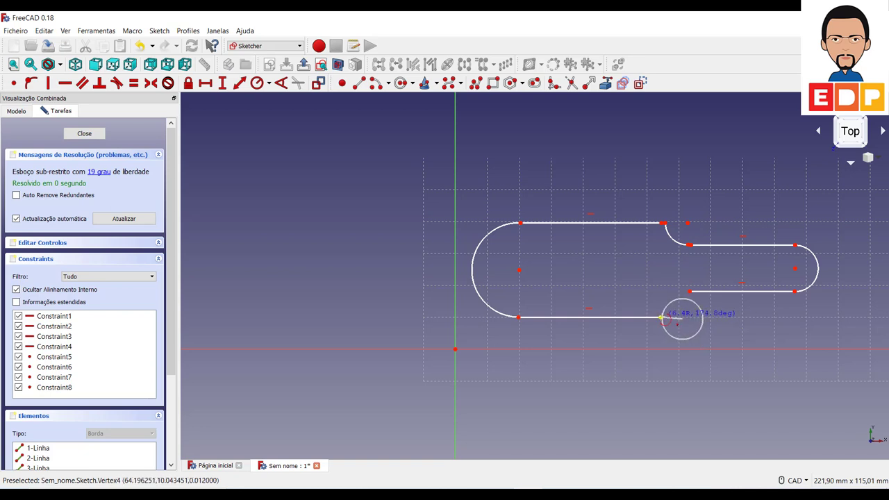
click(664, 320)
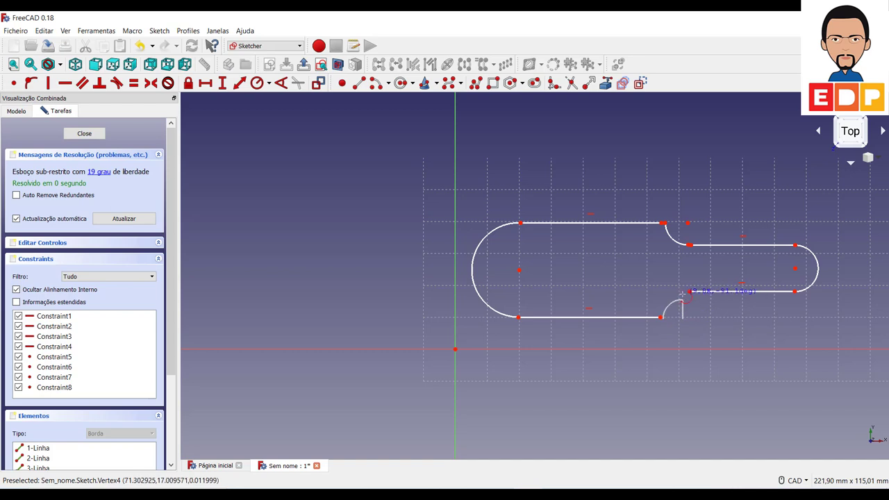
click(683, 296)
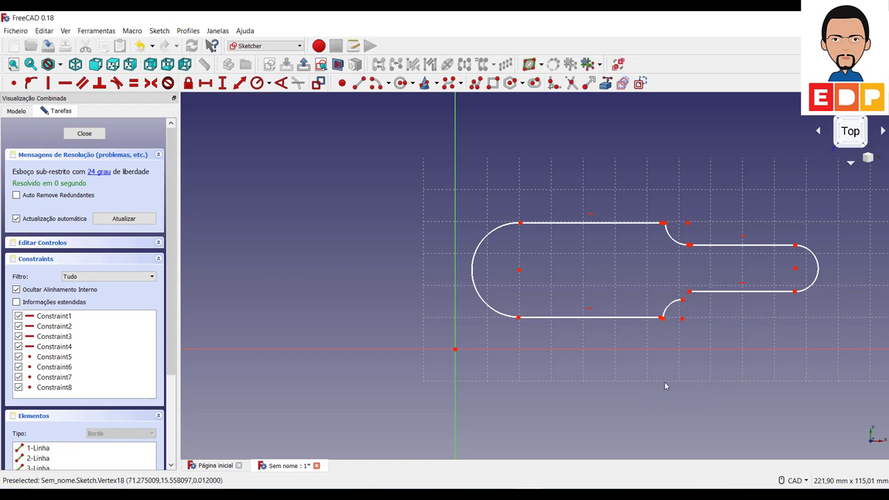
Step: Make each connecting arc's endpoints coincident with the neighbouring line ends
drag(674, 284, 697, 308)
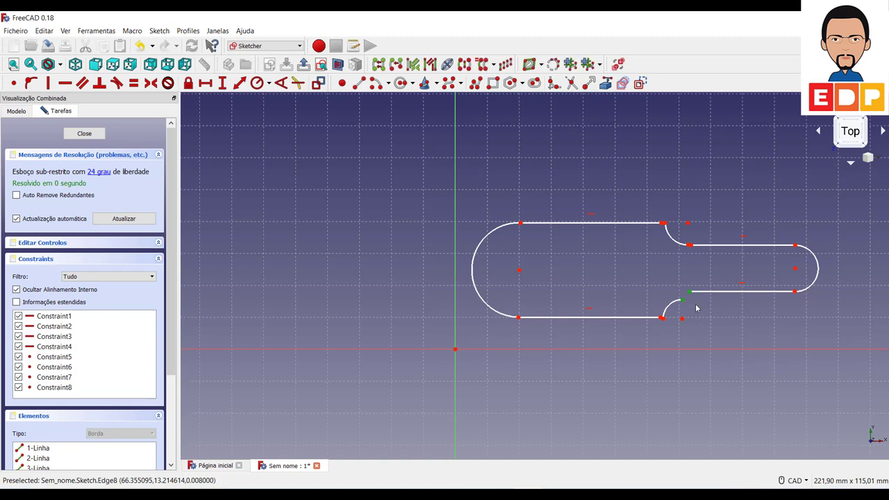
click(13, 83)
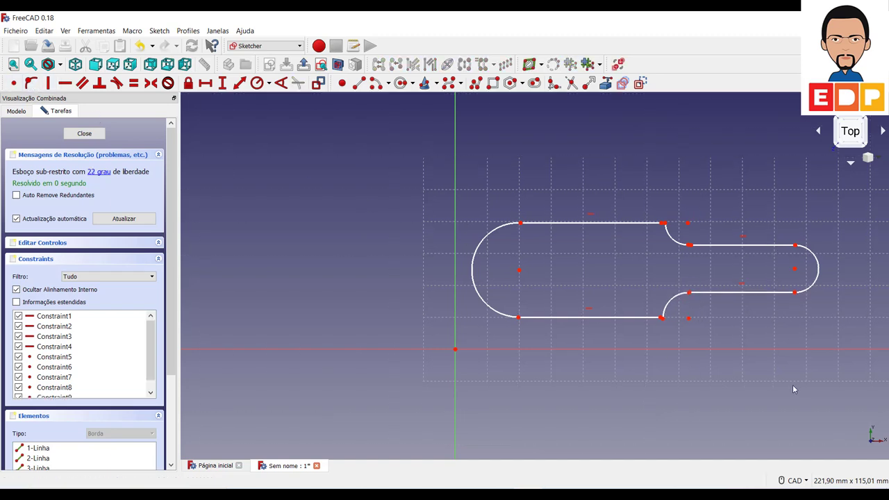
drag(656, 304, 671, 345)
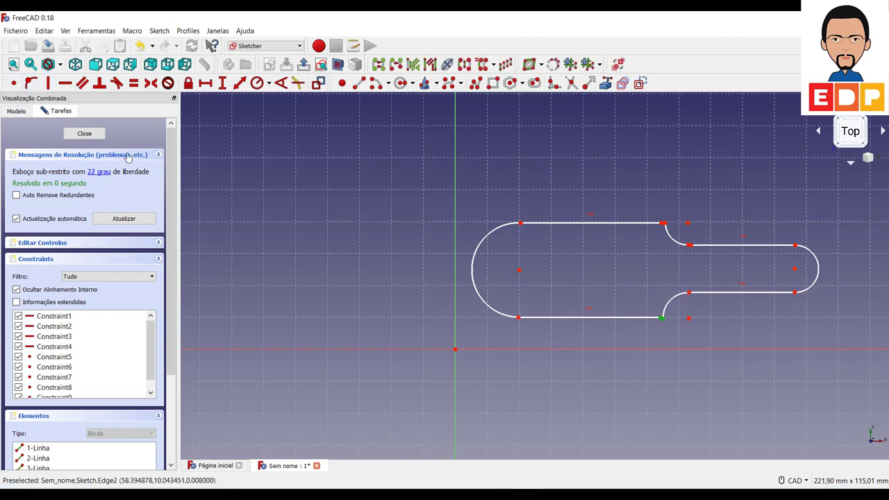
click(12, 83)
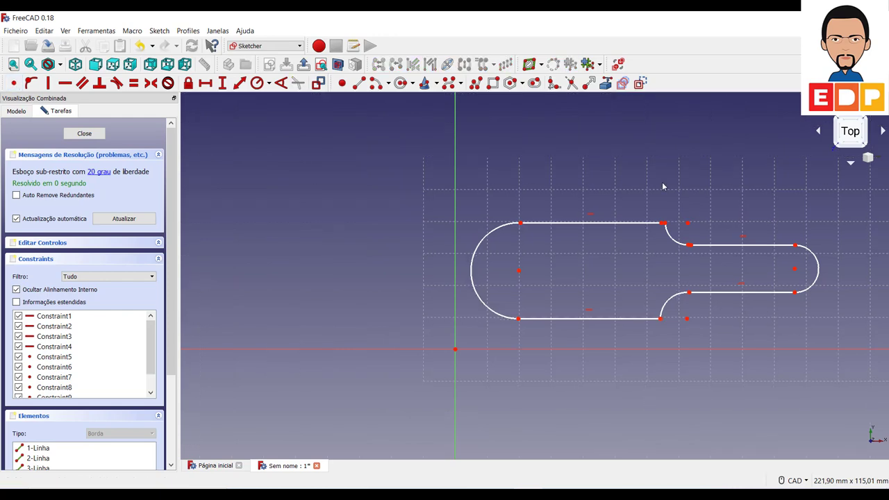
drag(656, 212, 678, 246)
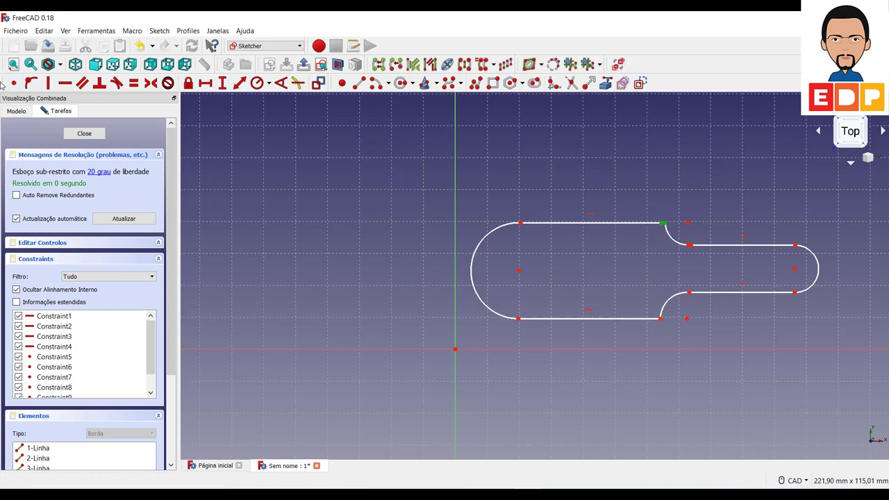
click(17, 83)
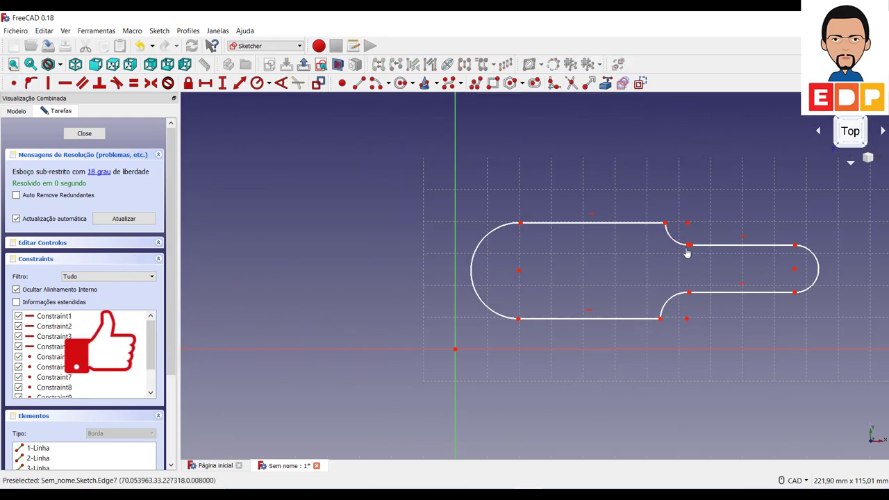
drag(680, 234, 697, 263)
Step: Join the last upper joint endpoints and make the left slot's long edges equal
click(14, 82)
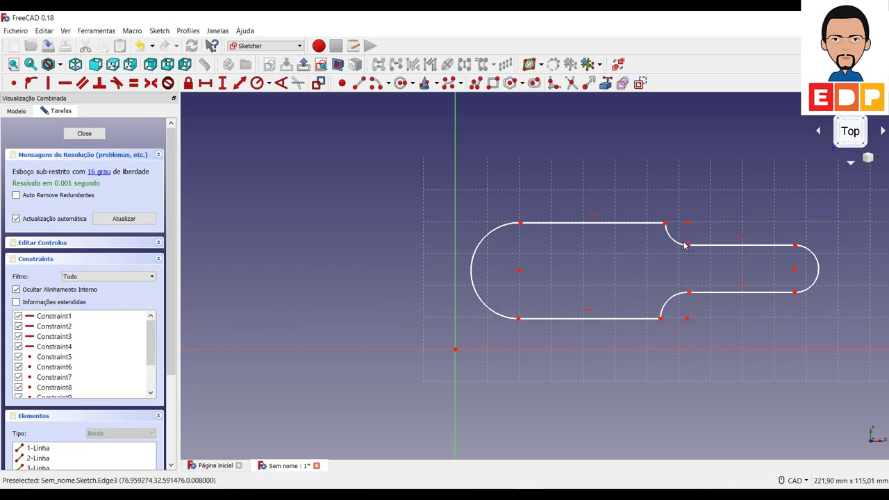
click(622, 320)
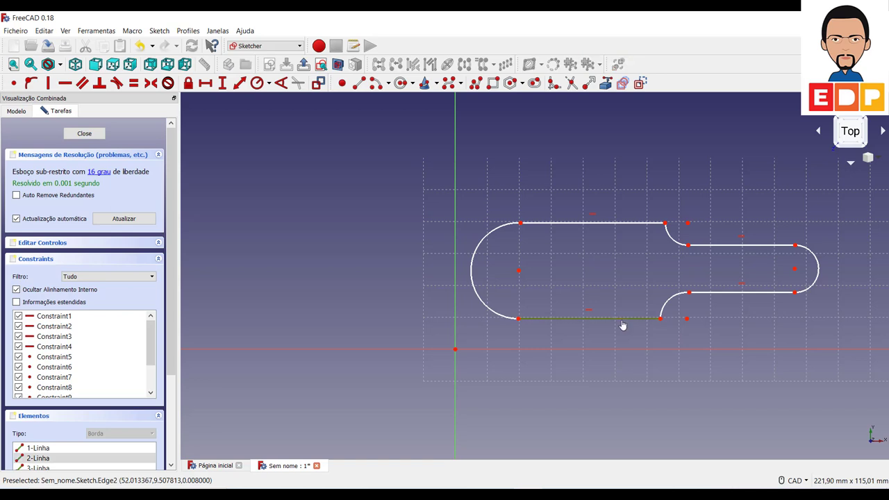
click(596, 222)
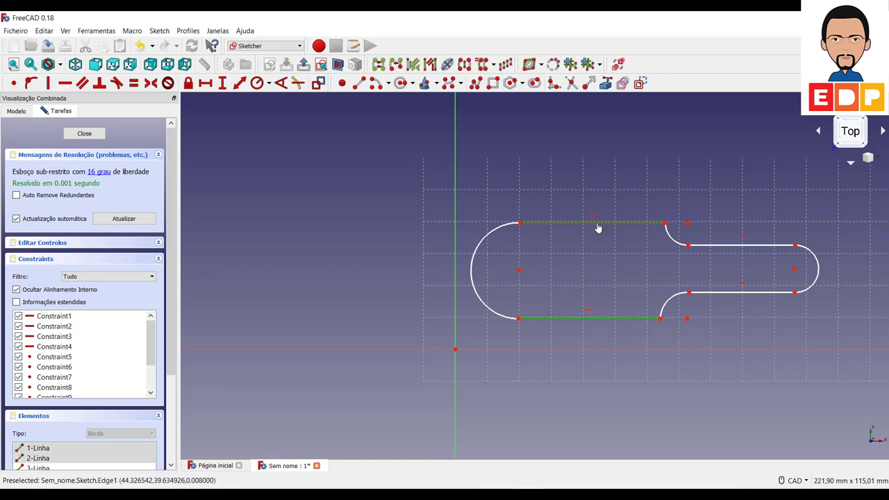
click(137, 84)
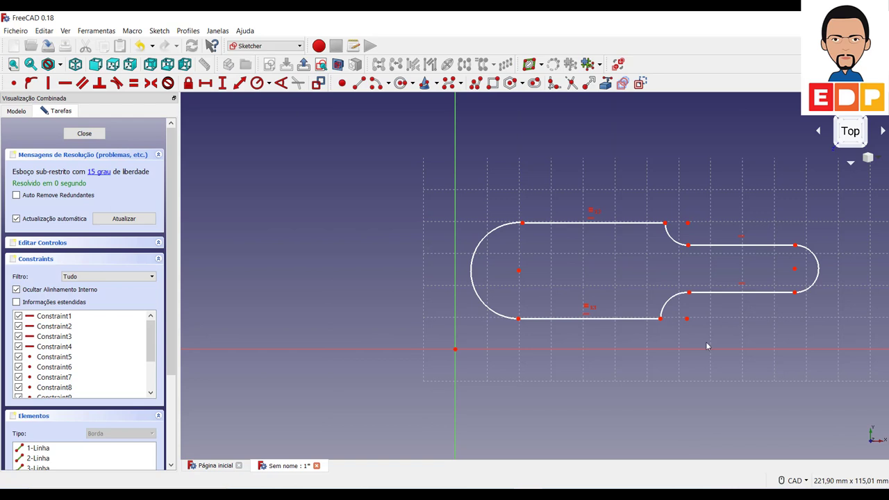
Step: Make the two connecting arcs equal and the right slot's two edges equal
click(670, 300)
click(676, 243)
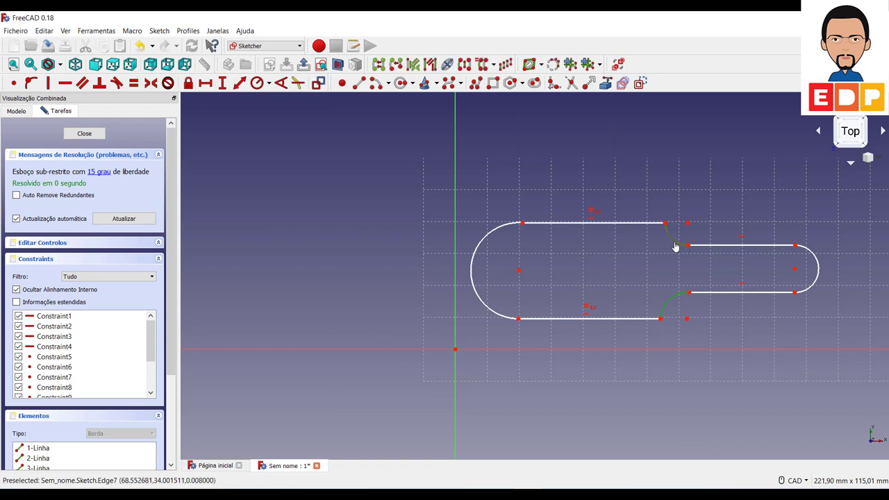
click(137, 83)
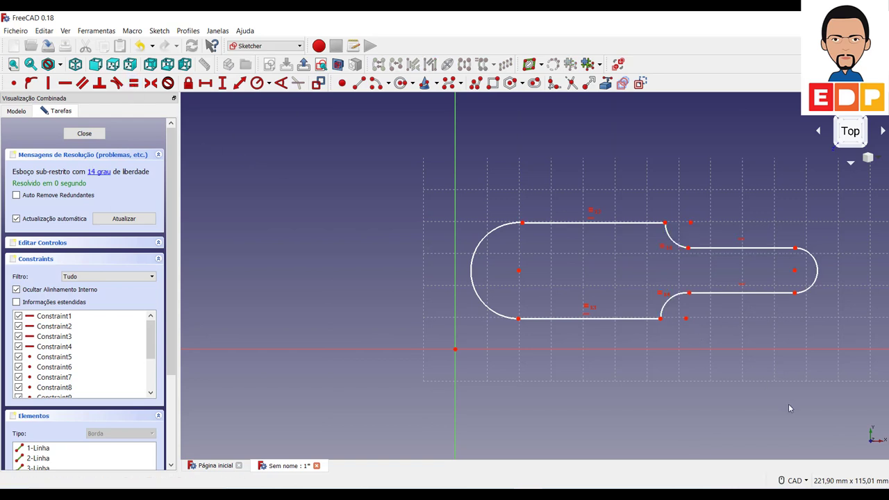
click(751, 293)
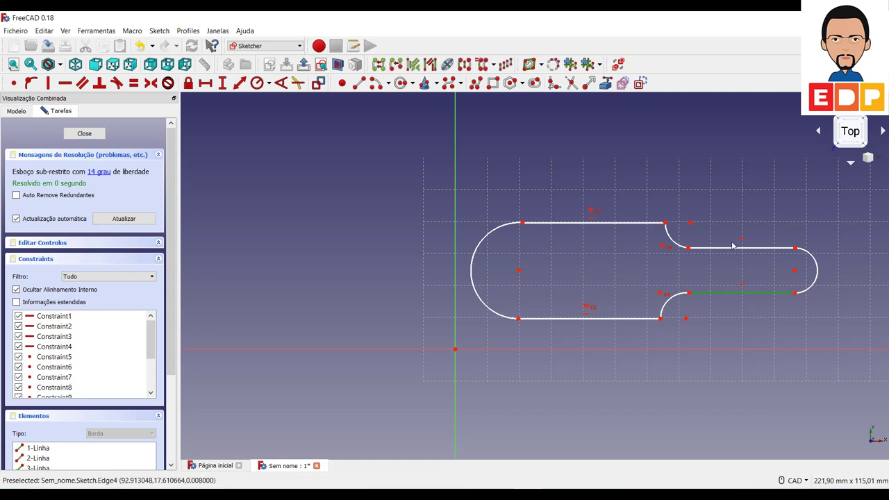
click(734, 247)
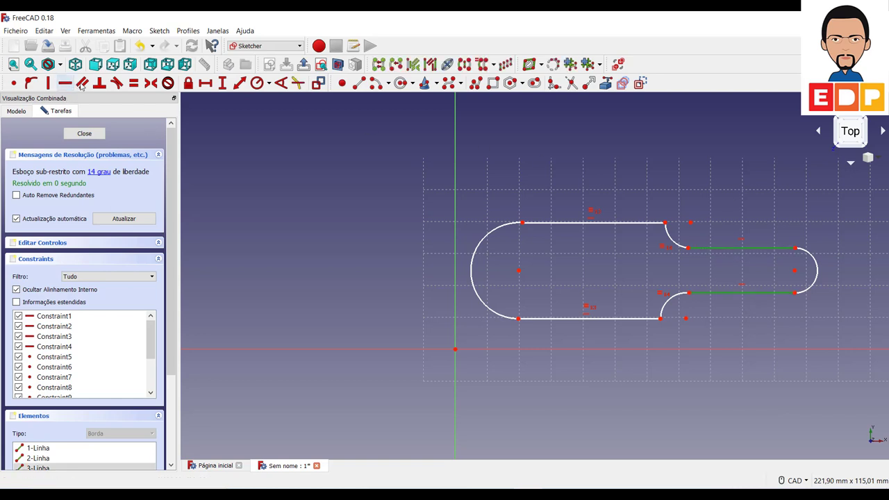
click(134, 83)
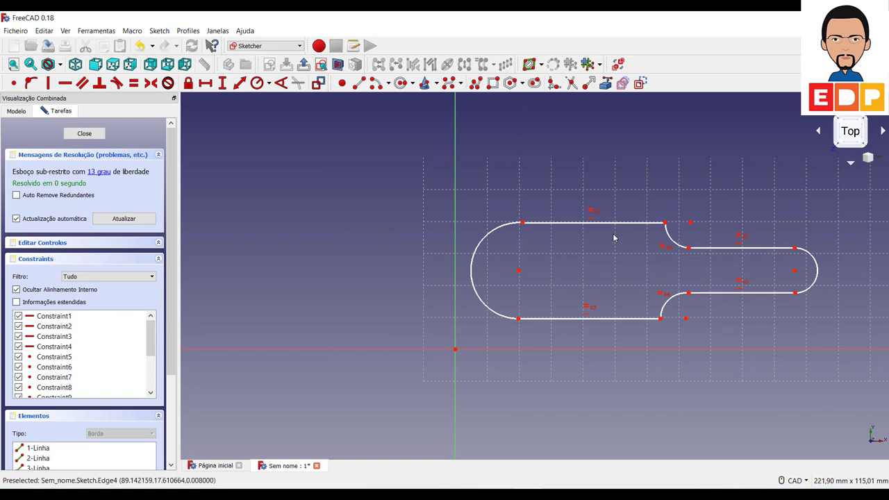
Step: Drag the top edge and left top corner to reshape the profile
drag(613, 226, 617, 225)
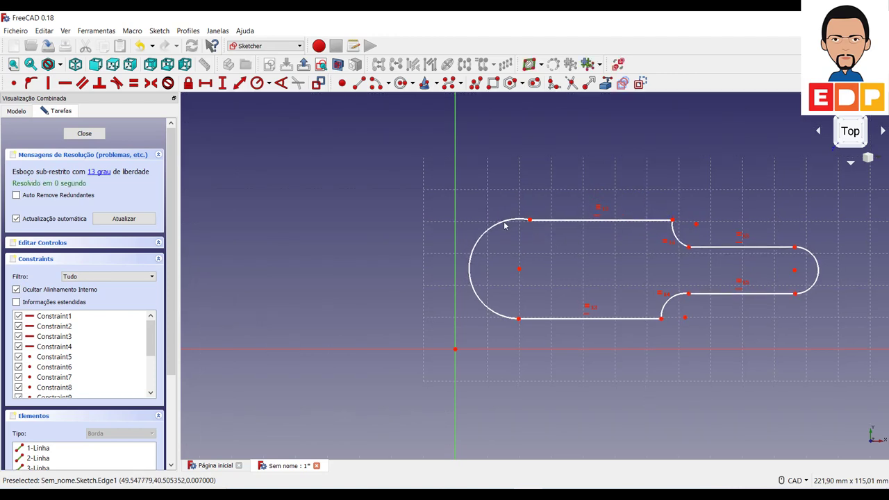
drag(529, 224, 524, 224)
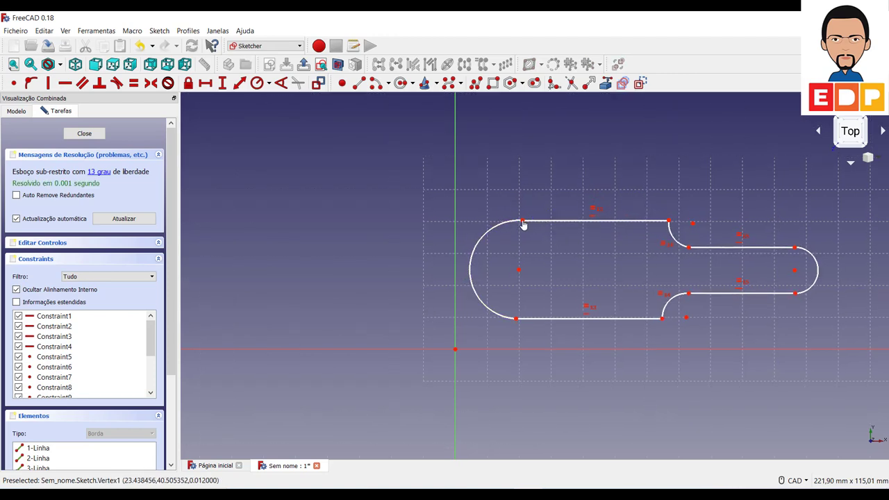
click(521, 271)
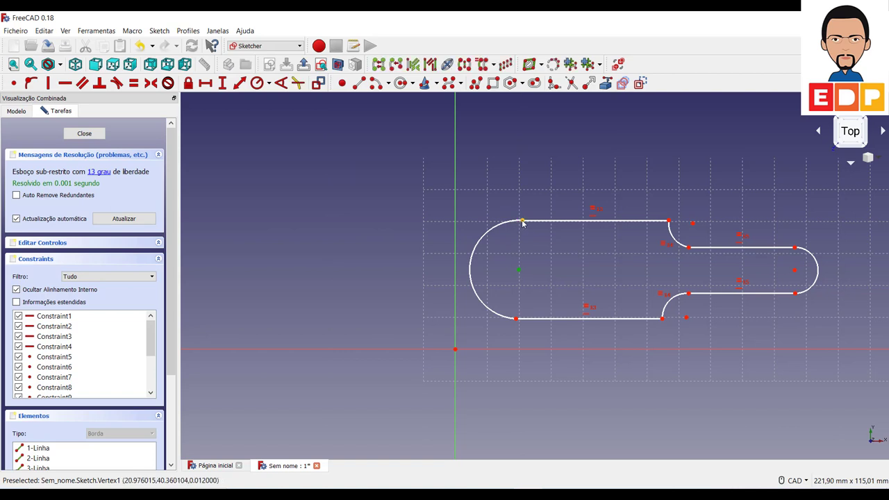
Step: Add 0 mm horizontal distances between each end arc's centre and top endpoint
click(205, 83)
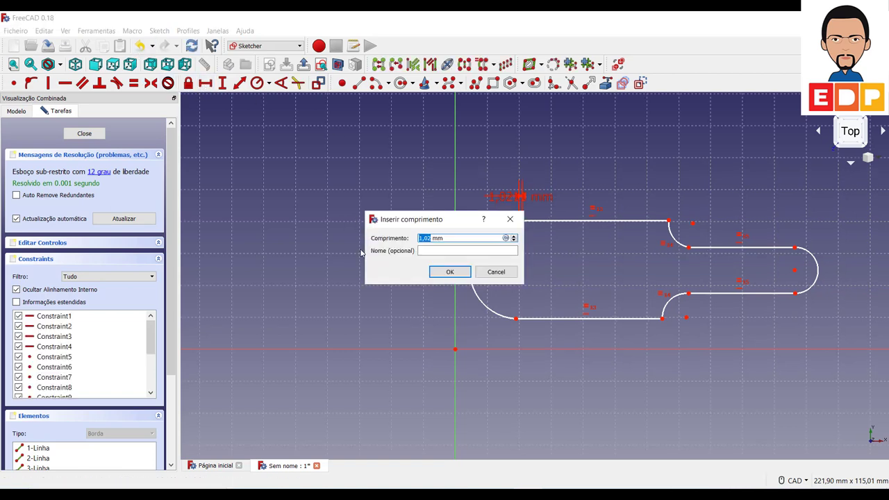
key(Return)
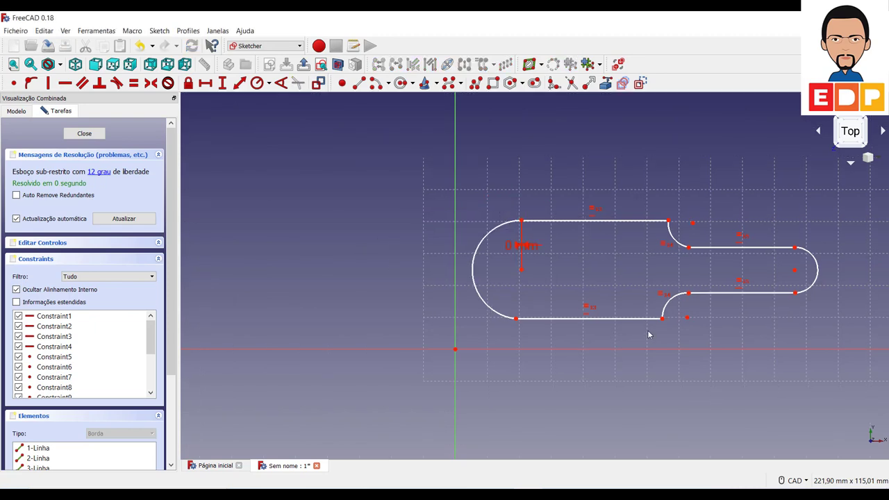
click(794, 271)
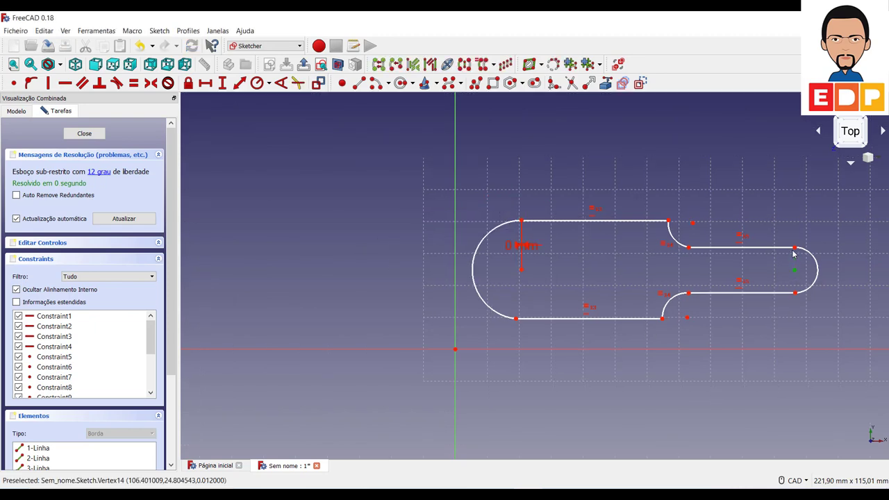
click(796, 249)
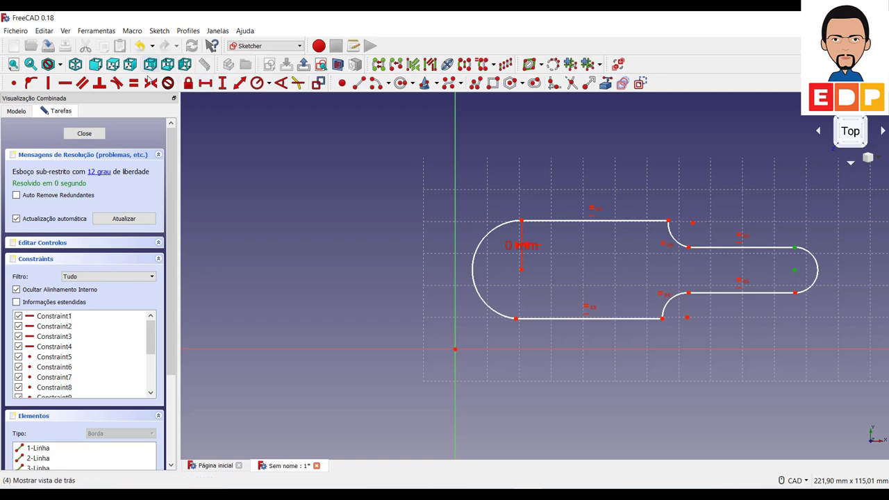
click(206, 84)
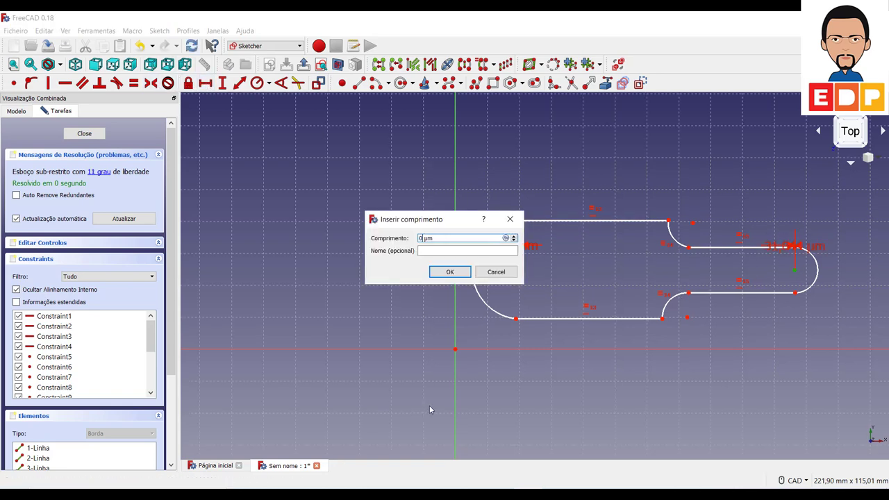
click(451, 273)
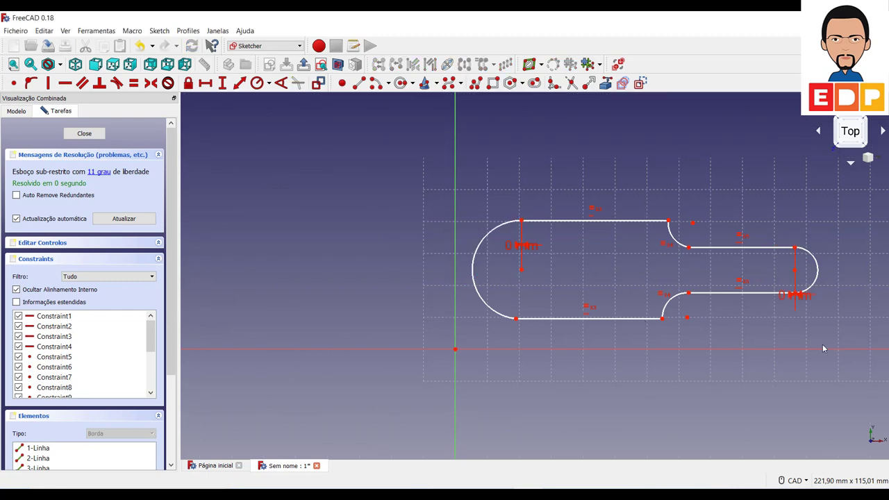
drag(476, 292, 471, 288)
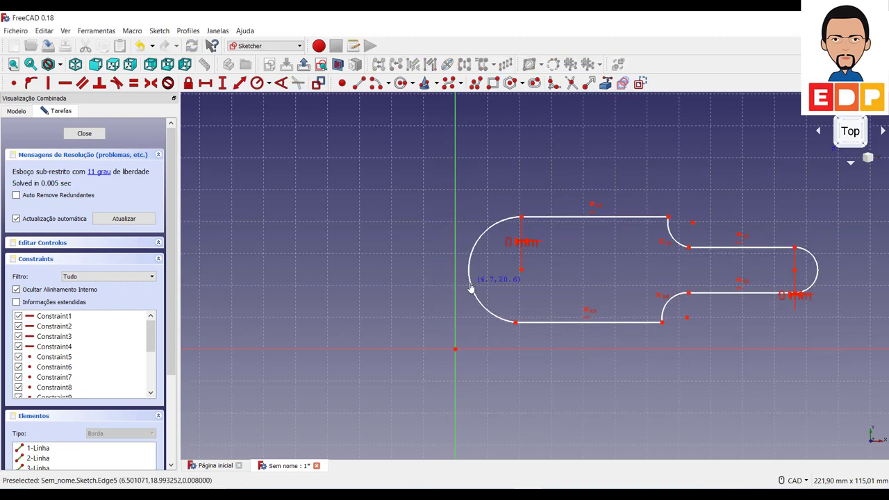
drag(471, 287, 475, 290)
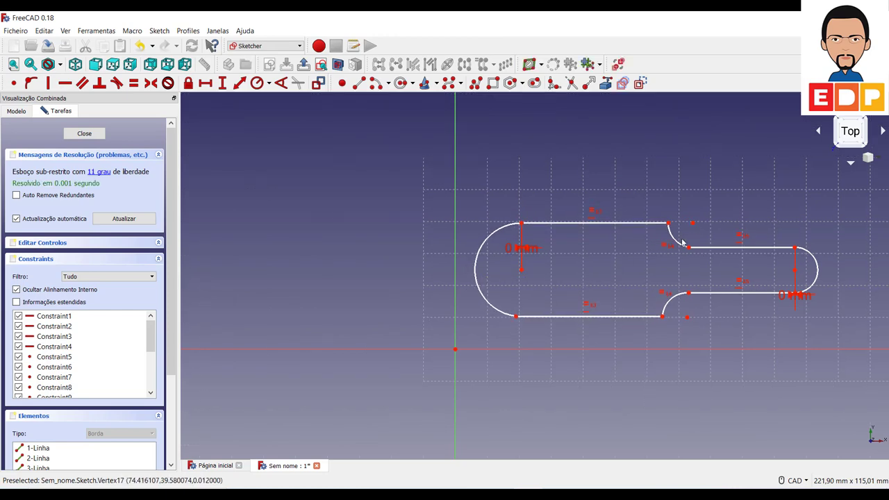
Step: Give the lower connecting arc a 12 mm radius and drag the narrow slot's points into shape
click(668, 311)
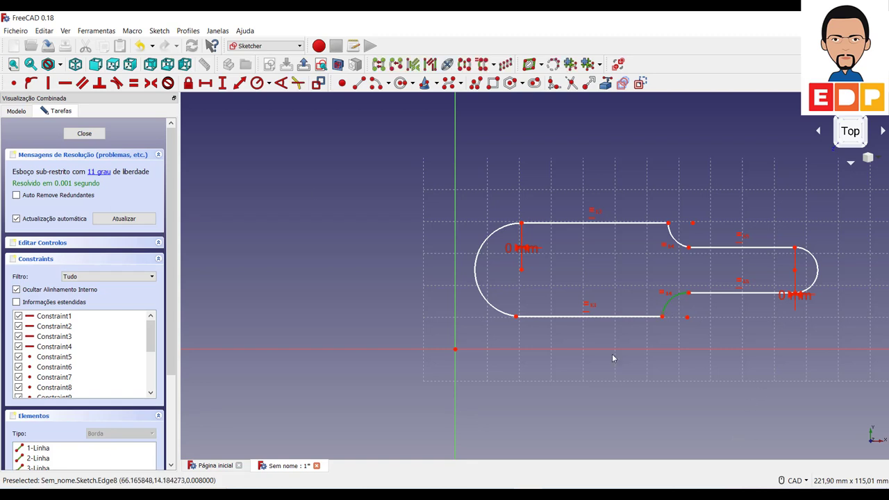
click(257, 83)
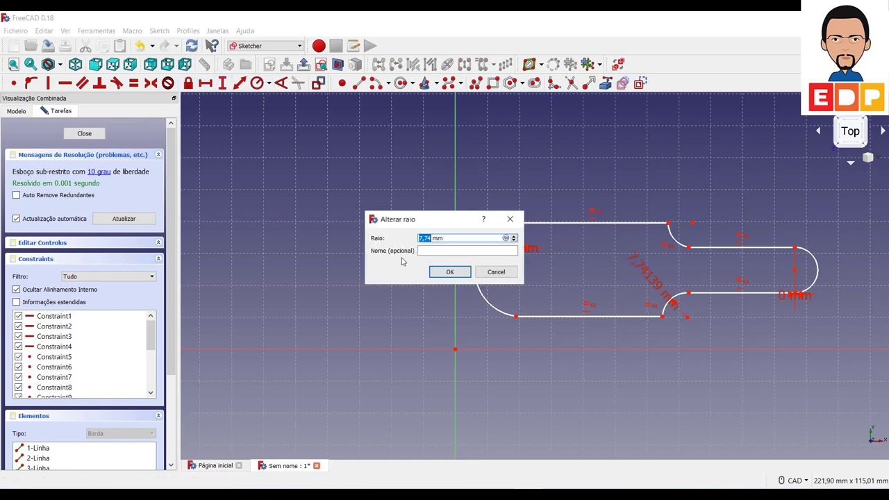
key(Return)
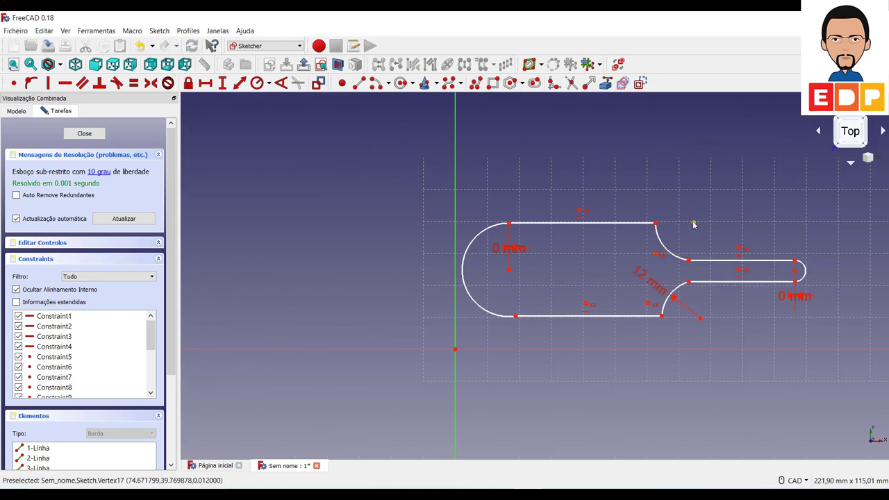
drag(693, 224, 695, 226)
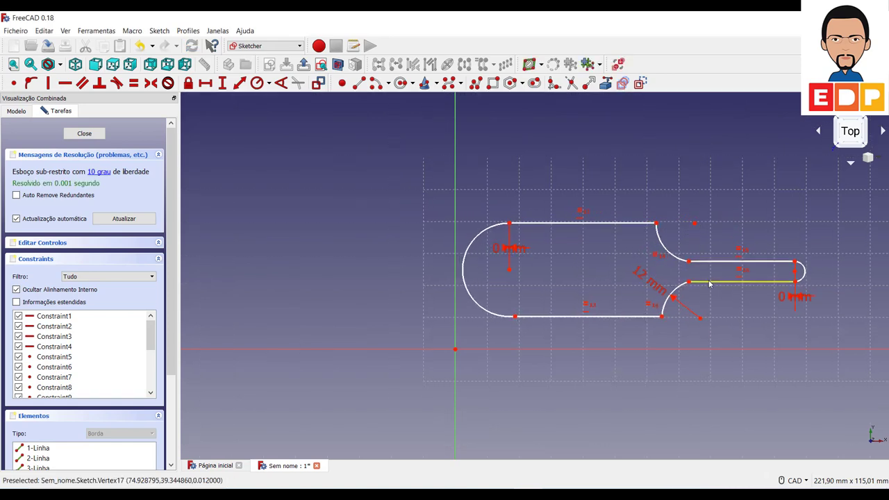
drag(689, 261, 691, 250)
drag(695, 215, 695, 222)
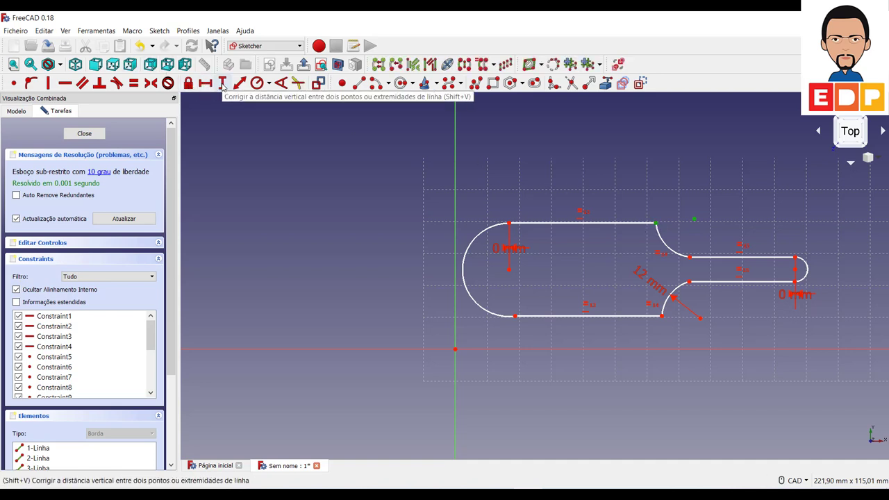
Step: Add two 0 mm vertical distances tying the fillet arc corners to their line ends
click(222, 83)
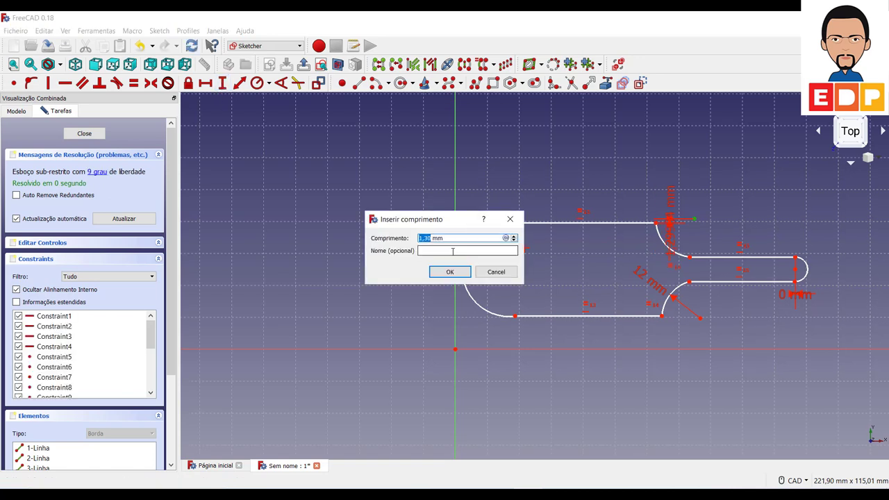
text(8)
key(Return)
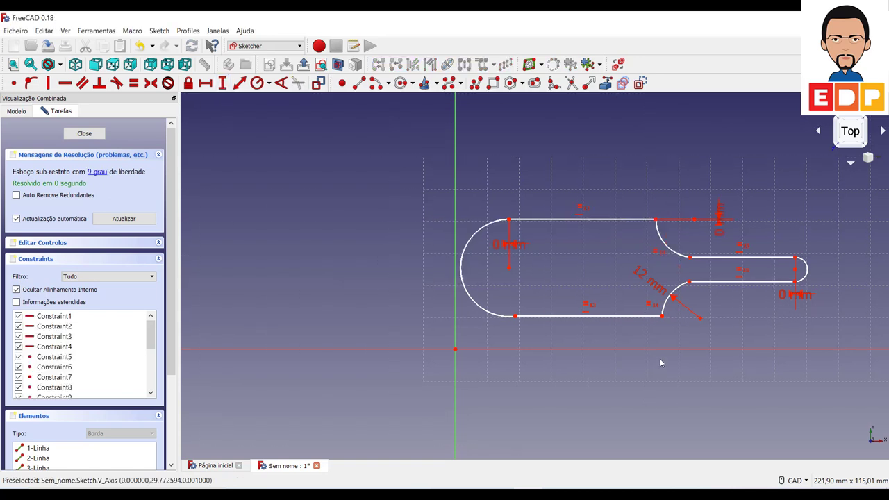
click(701, 319)
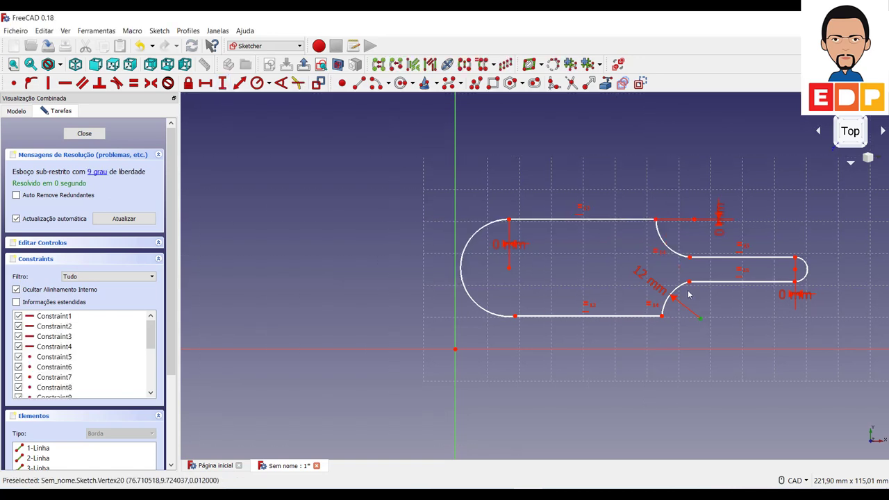
click(689, 284)
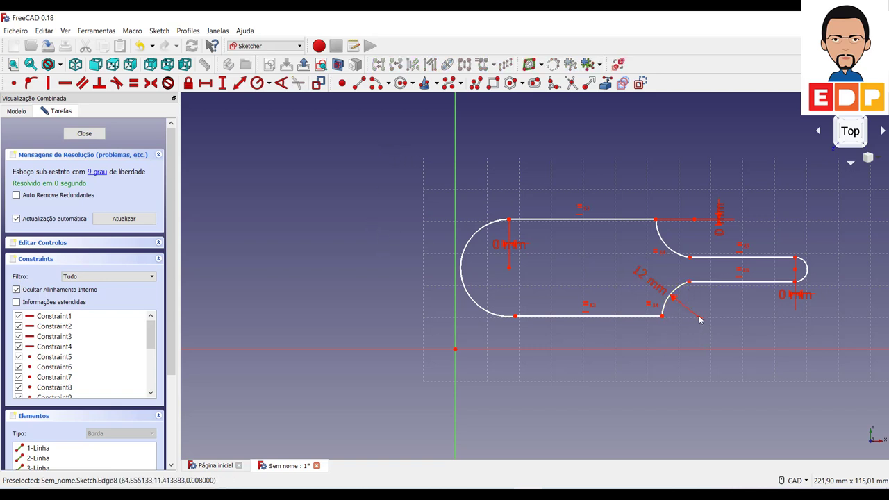
click(661, 317)
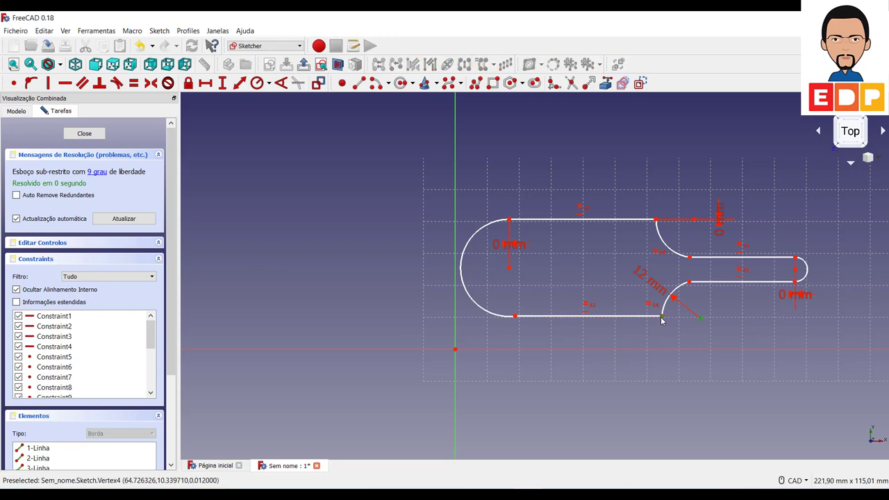
click(222, 83)
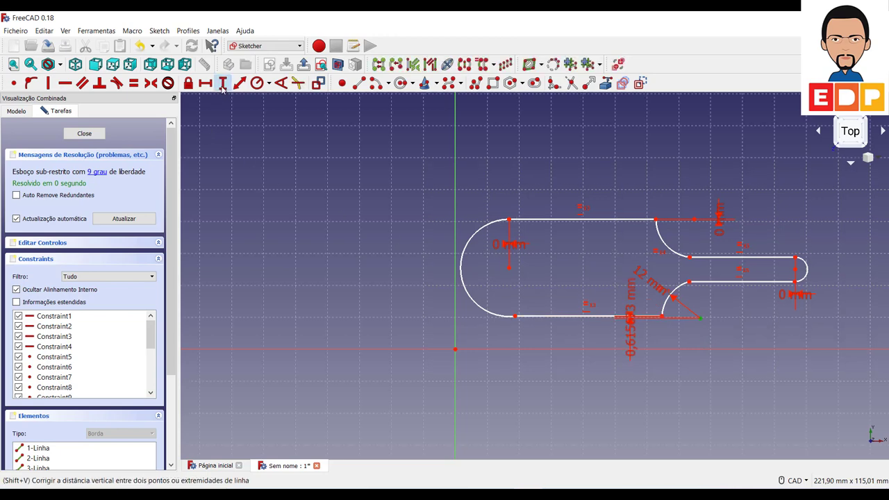
text(0)
key(Return)
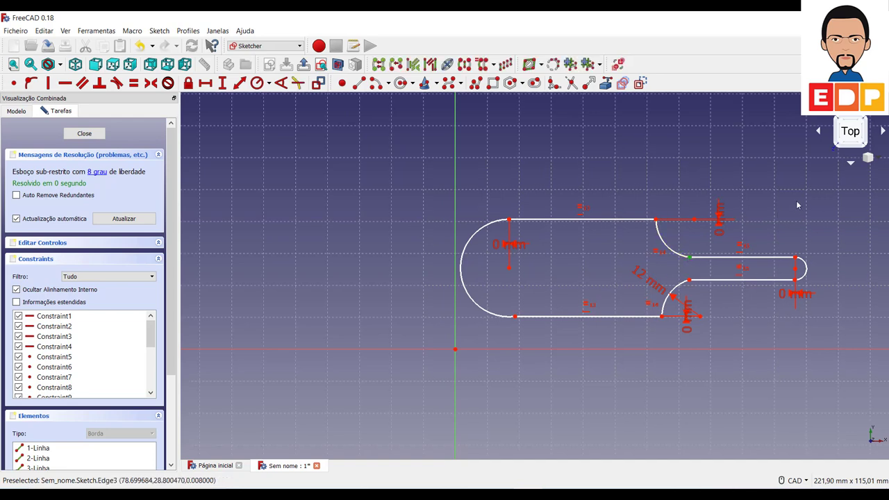
Step: Drag the narrow slot's upper edge higher
drag(759, 259, 758, 241)
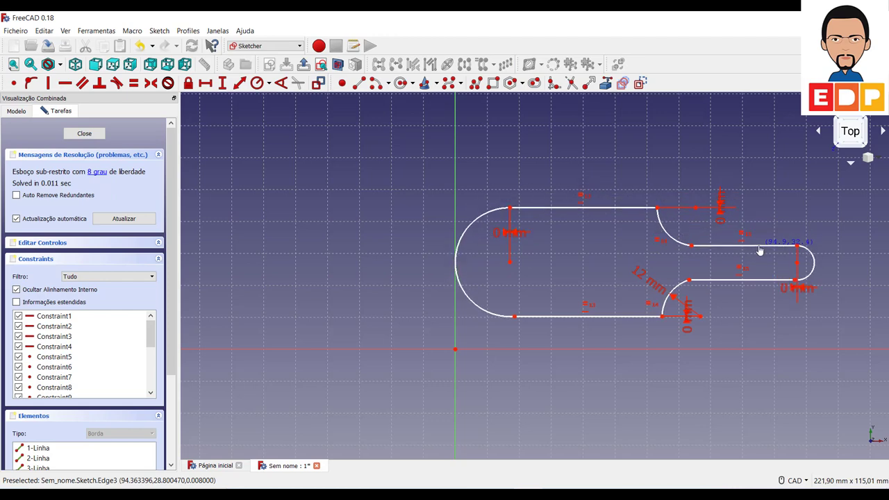
drag(759, 240, 760, 244)
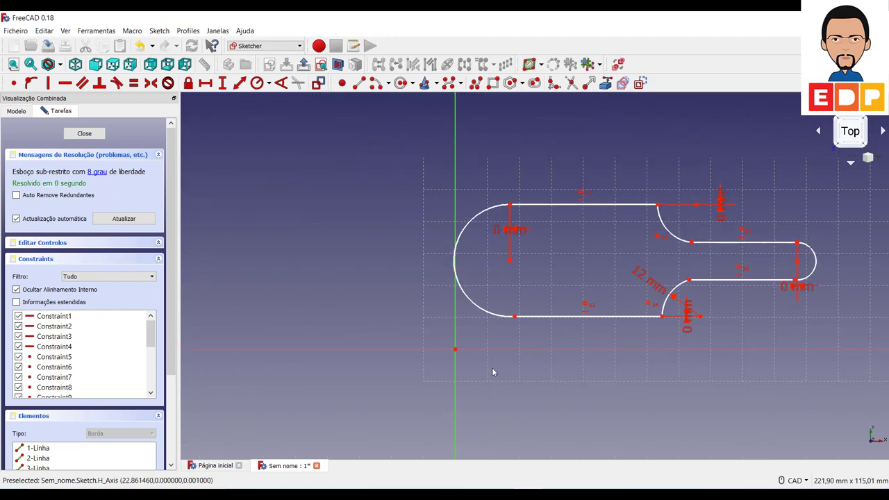
click(469, 304)
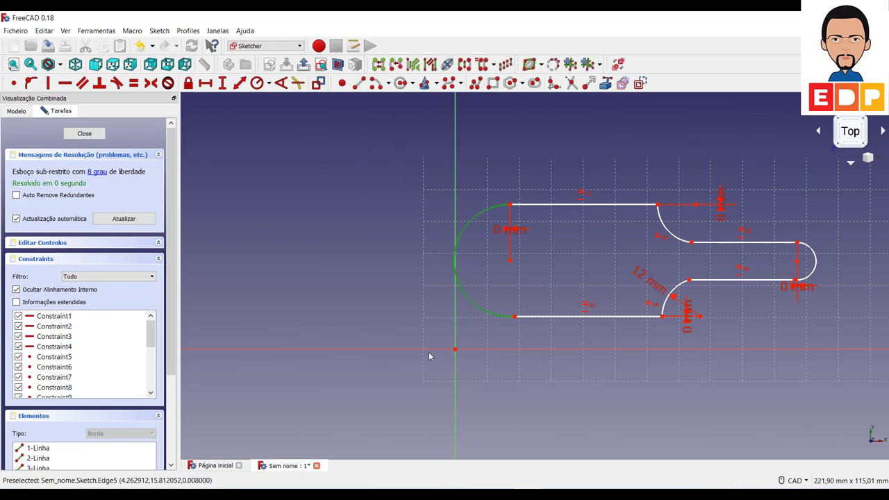
Step: Set the left arc radius to 30 mm and the right arc radius to 19 mm
click(257, 83)
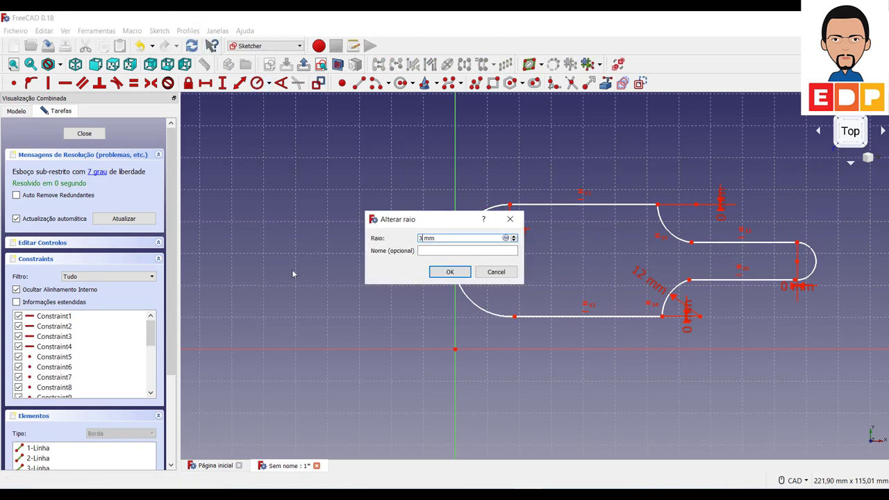
click(450, 271)
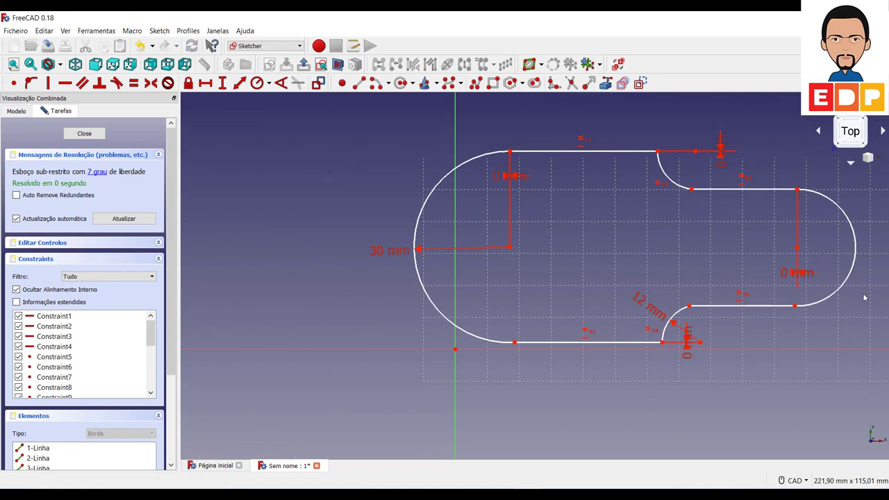
click(855, 273)
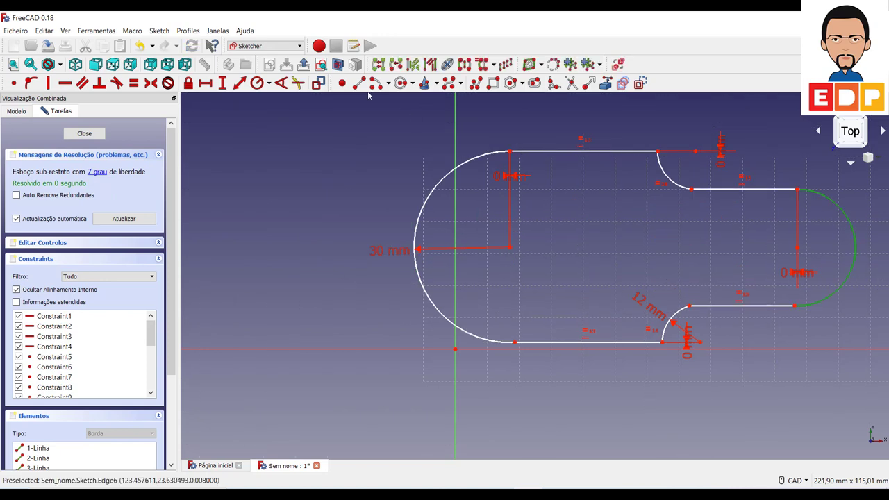
click(256, 84)
text(19)
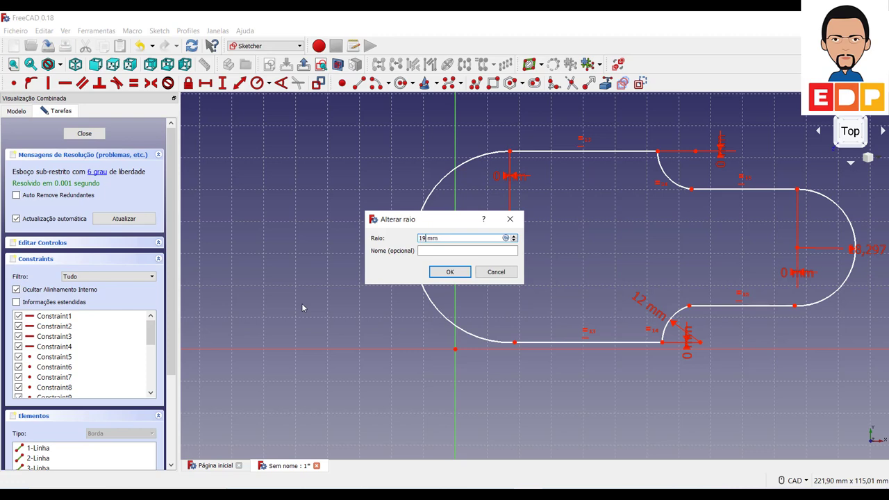
key(Return)
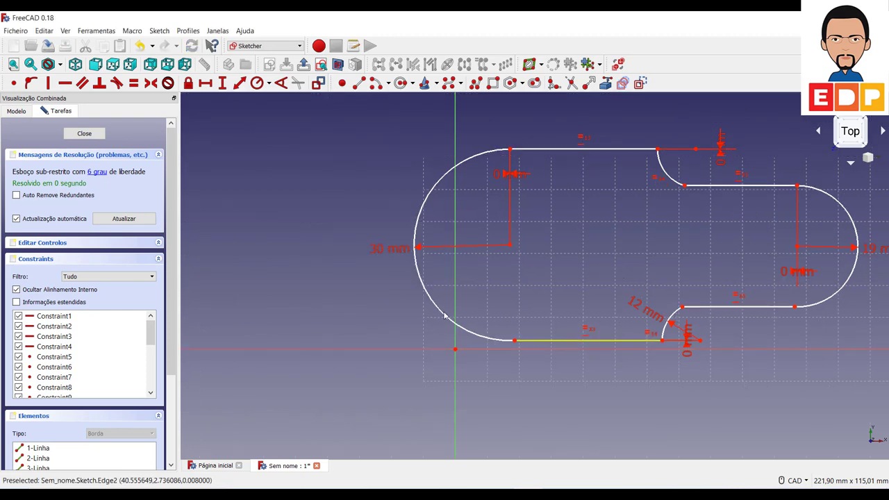
mouse_move(458, 312)
mouse_down()
mouse_move(556, 283)
mouse_move(514, 327)
mouse_move(569, 338)
mouse_move(573, 287)
mouse_move(583, 320)
mouse_move(583, 283)
mouse_move(521, 255)
mouse_up()
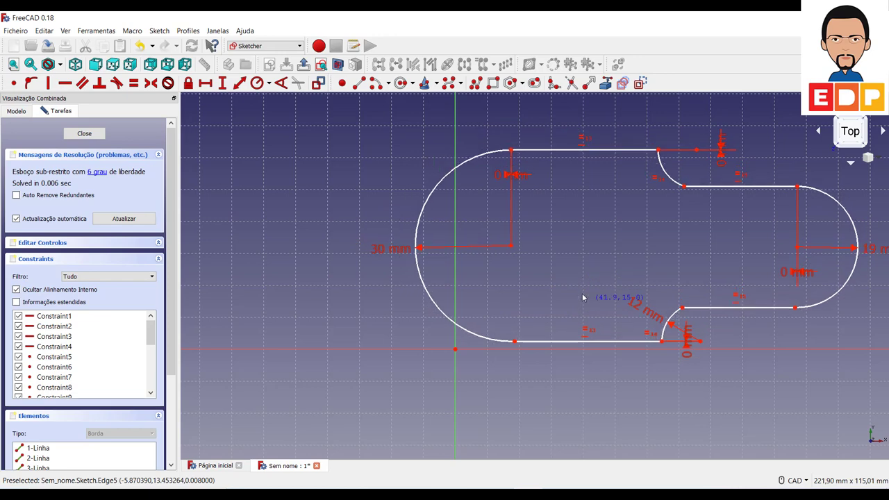
Step: Set a 30 mm horizontal distance on the left arc's centre point
click(511, 248)
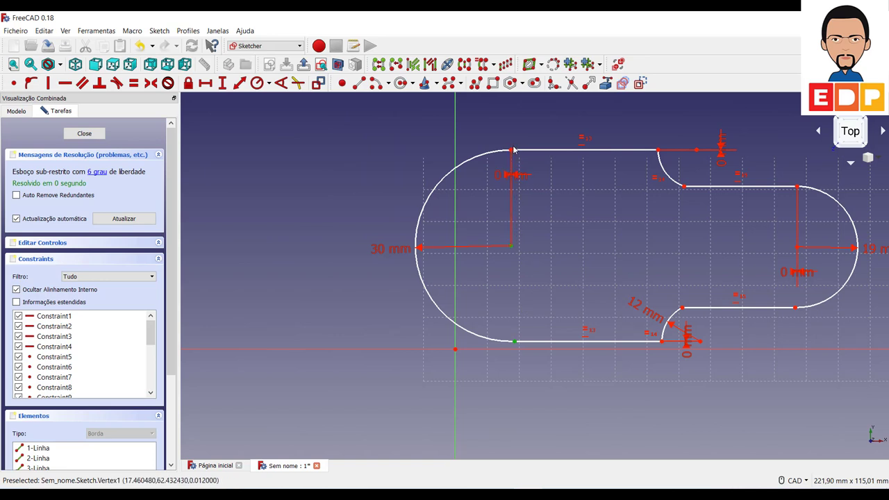
click(206, 83)
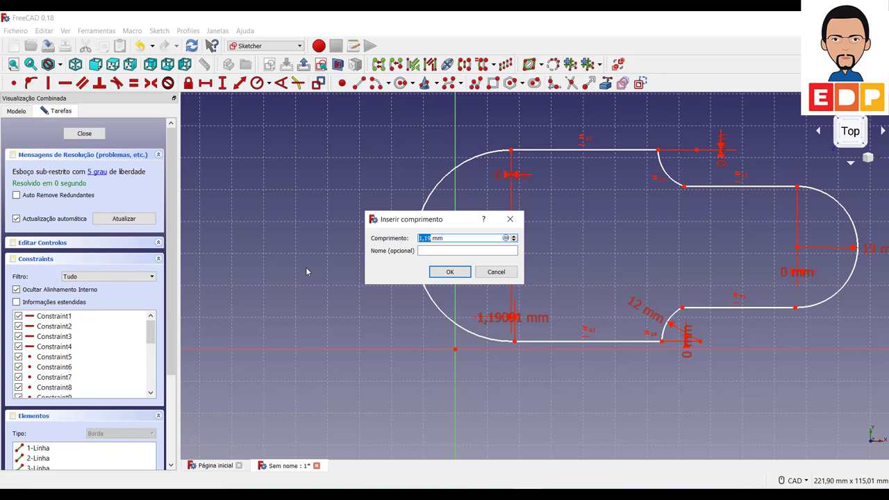
text(30)
key(Return)
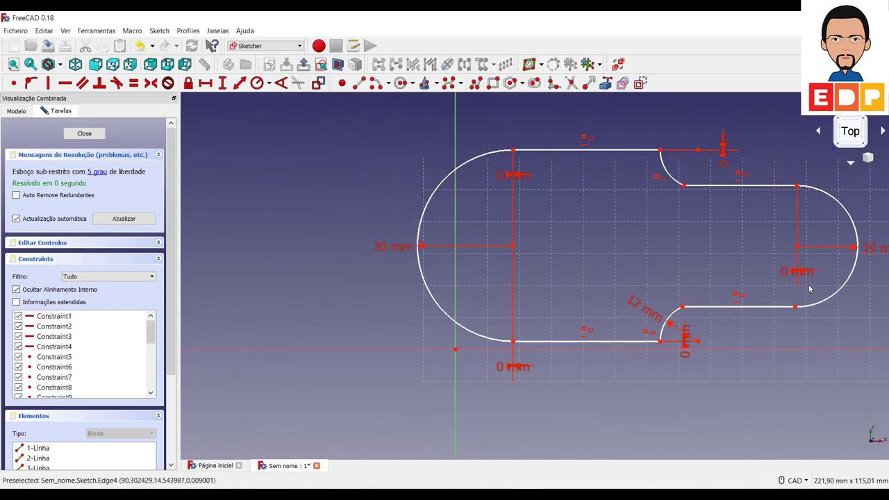
mouse_move(671, 319)
mouse_down()
mouse_move(664, 285)
mouse_move(680, 312)
mouse_up()
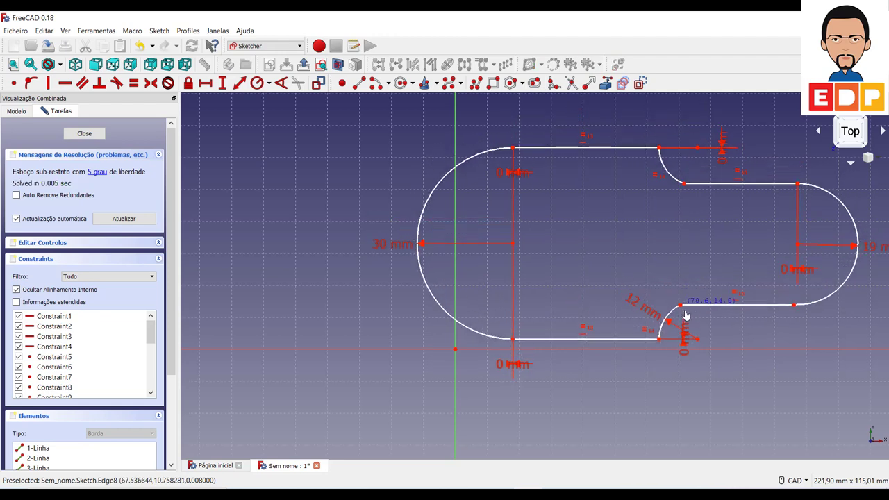
Step: Add a 0 mm horizontal distance between the right arc's centre and lower-right corner
click(797, 250)
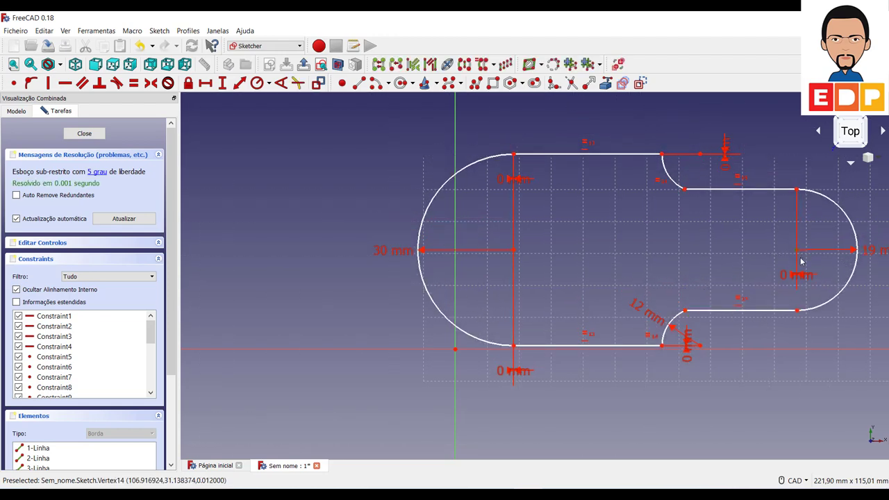
click(796, 313)
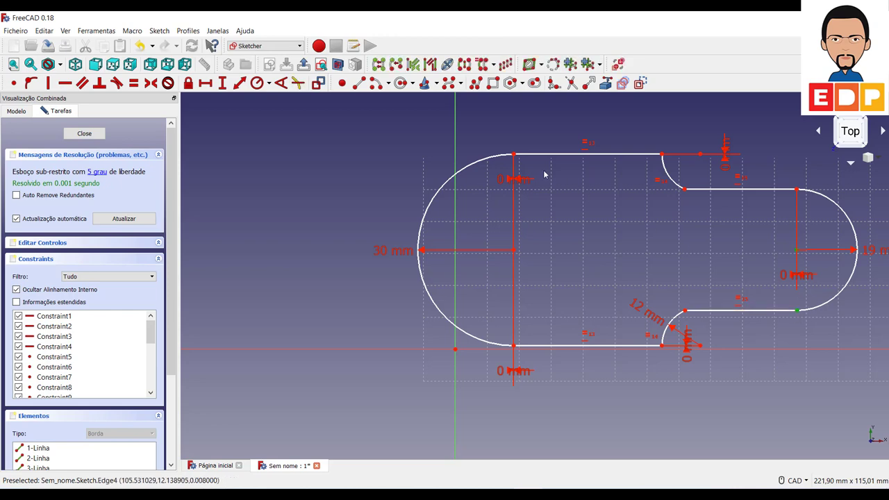
click(205, 83)
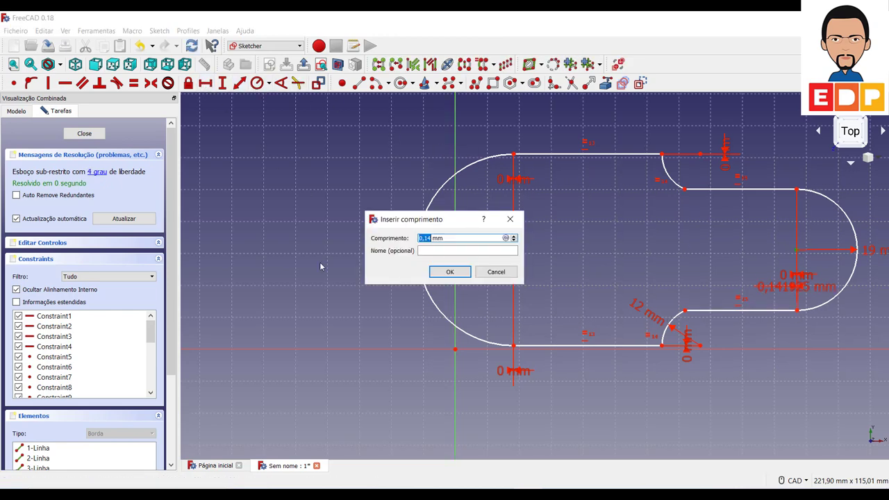
key(Return)
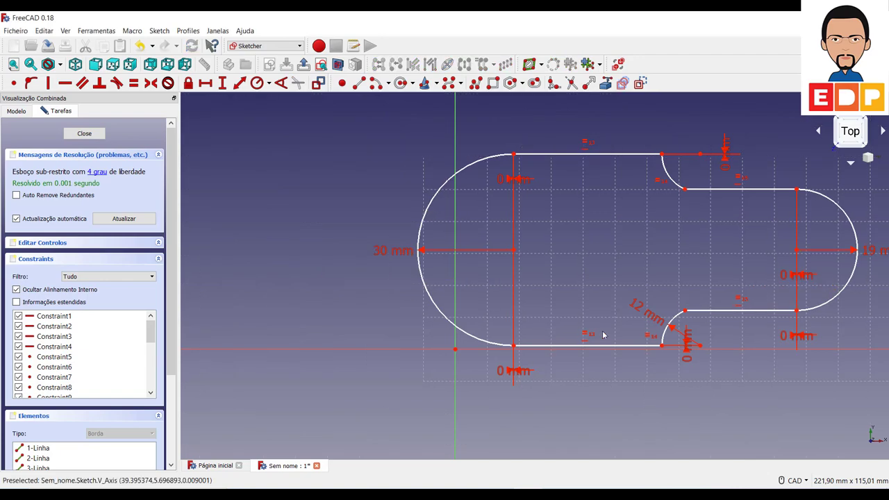
mouse_move(617, 328)
mouse_down()
mouse_move(603, 327)
mouse_move(607, 338)
mouse_up()
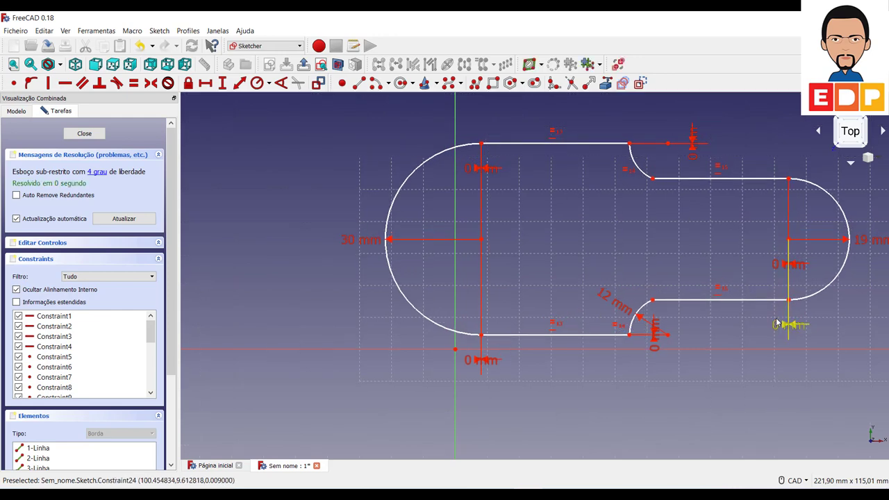
Step: Set the narrow slot's lower straight edge to a 24 mm horizontal length
click(742, 303)
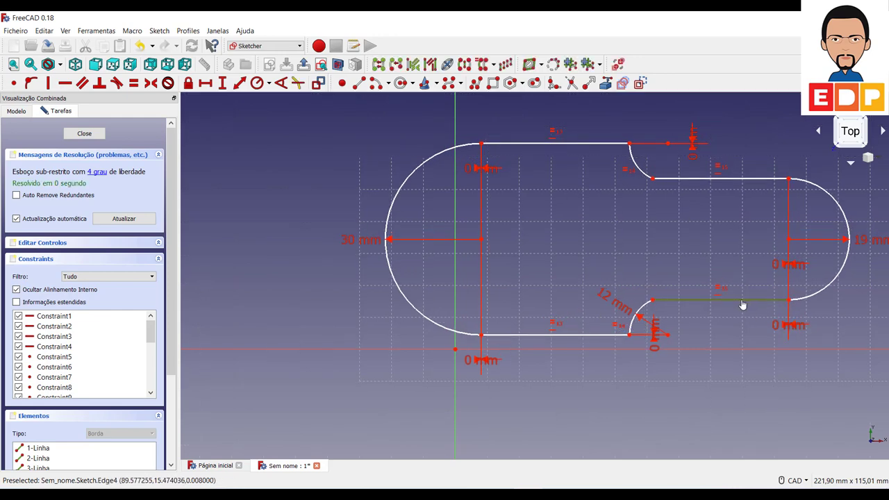
click(207, 84)
text(24)
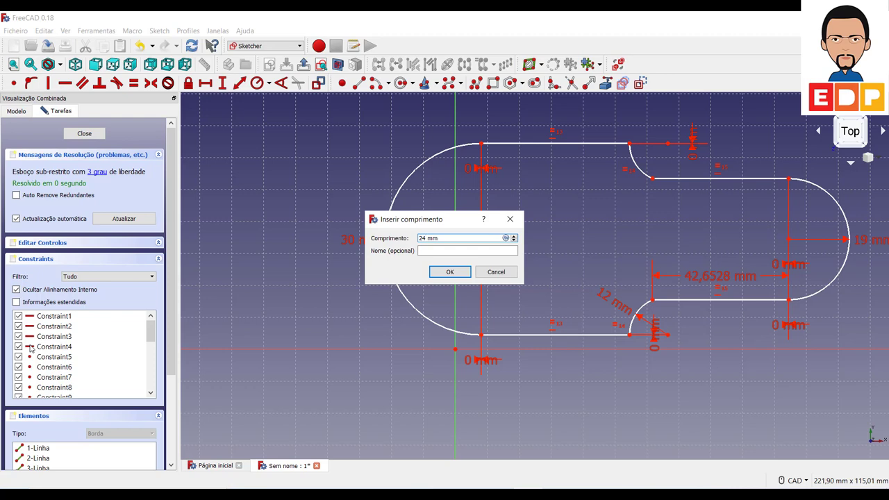
key(Return)
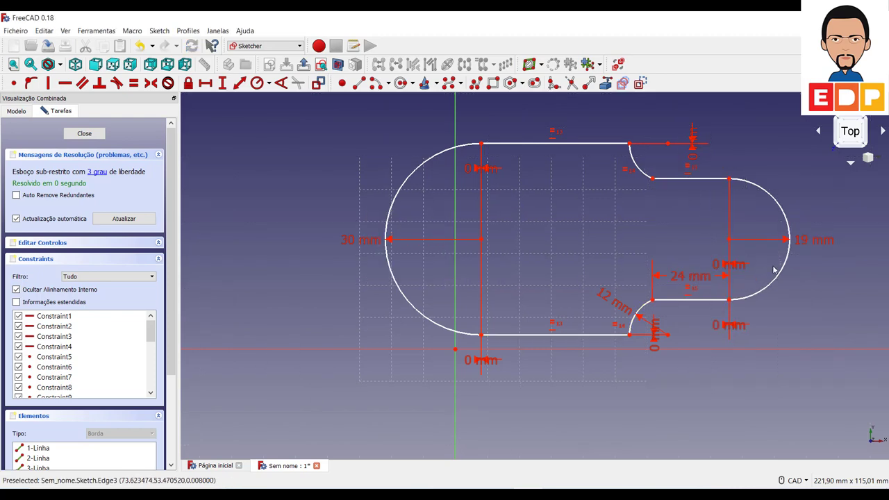
mouse_move(777, 286)
mouse_down()
mouse_move(847, 305)
mouse_move(802, 312)
mouse_move(818, 317)
mouse_move(798, 314)
mouse_move(823, 319)
mouse_move(796, 323)
mouse_up()
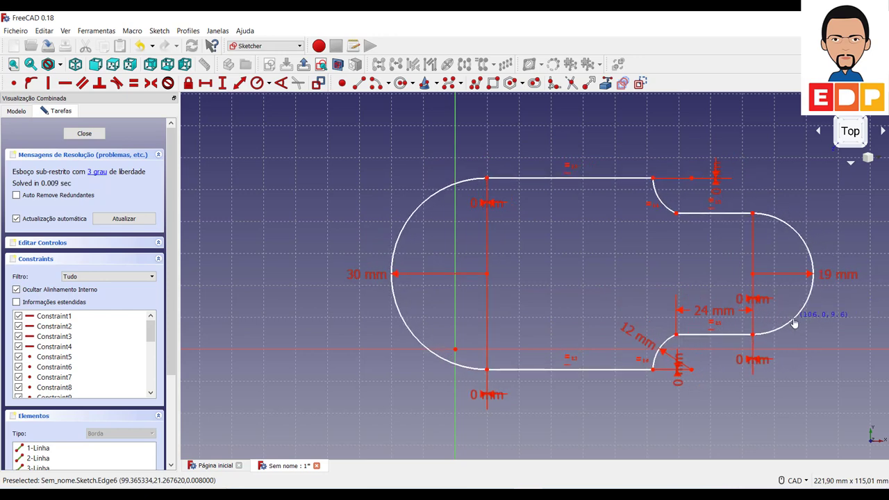
Step: Dimension the top straight edge at 48 mm and drag the profile to check its freedom
click(574, 180)
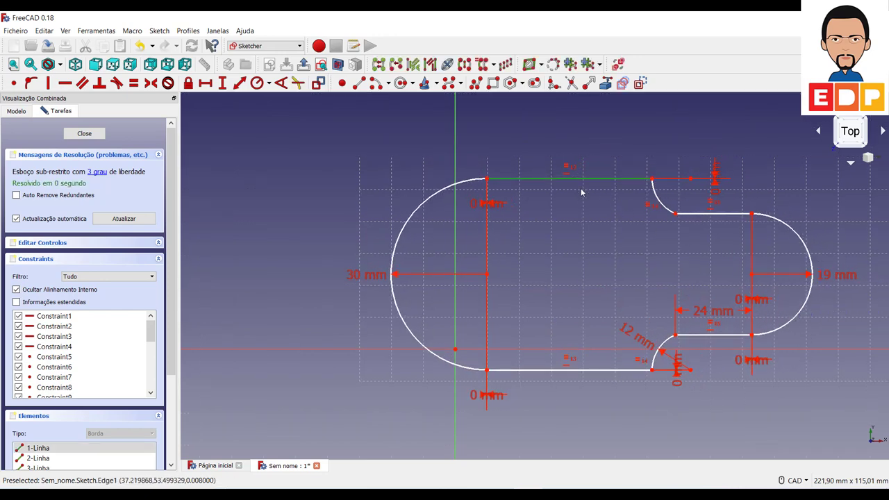
click(206, 83)
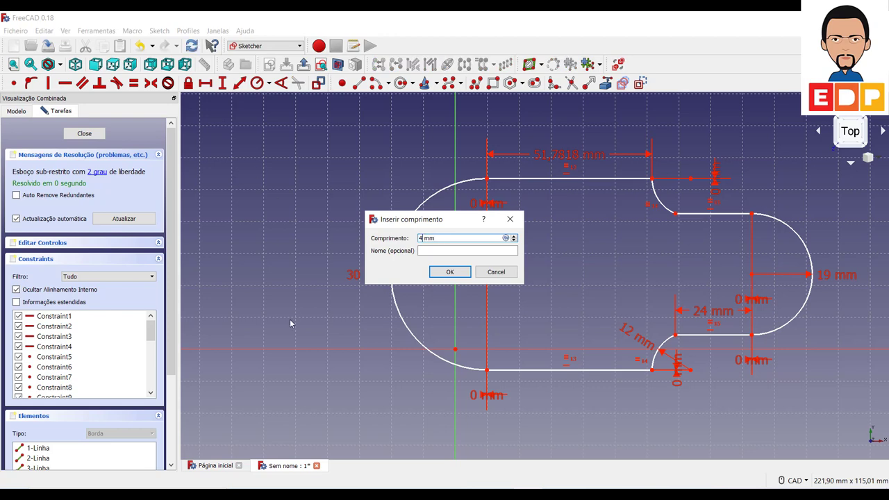
key(Return)
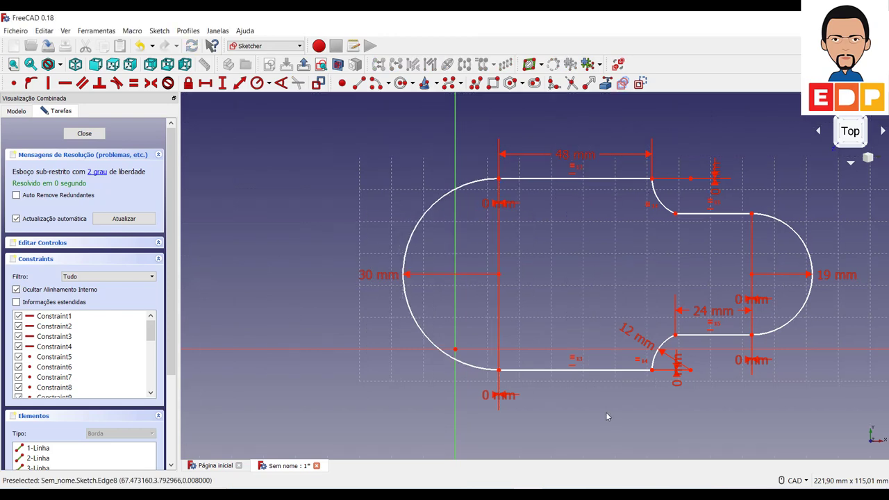
mouse_move(448, 357)
mouse_down()
mouse_move(303, 220)
mouse_move(405, 247)
mouse_up()
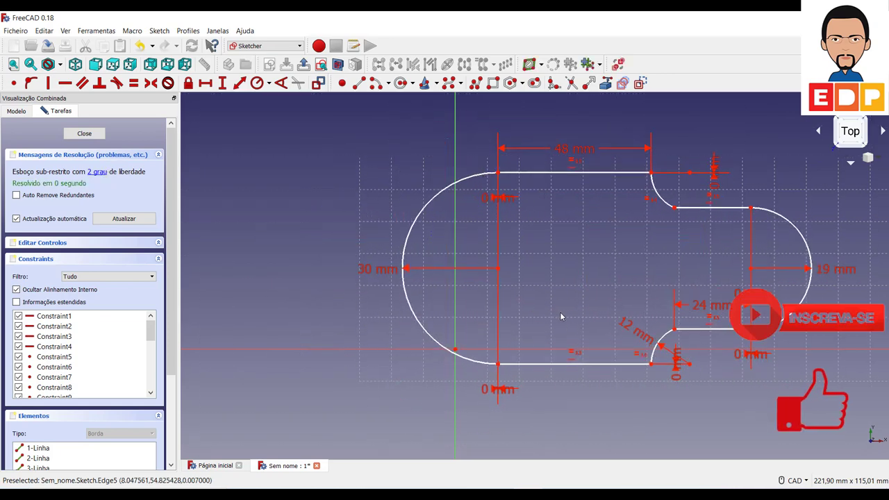
mouse_move(635, 361)
mouse_down()
mouse_move(622, 330)
mouse_move(426, 317)
mouse_move(686, 316)
mouse_up()
Step: Zoom out, then drag the 30, 24, 12 and 48 mm labels outside the slot outline
scroll(686, 316, down, 2)
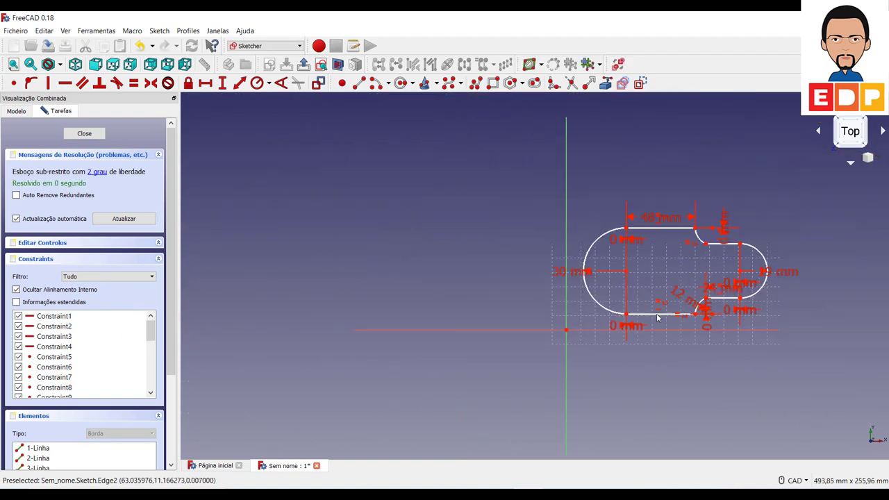
scroll(674, 316, down, 2)
scroll(658, 317, up, 3)
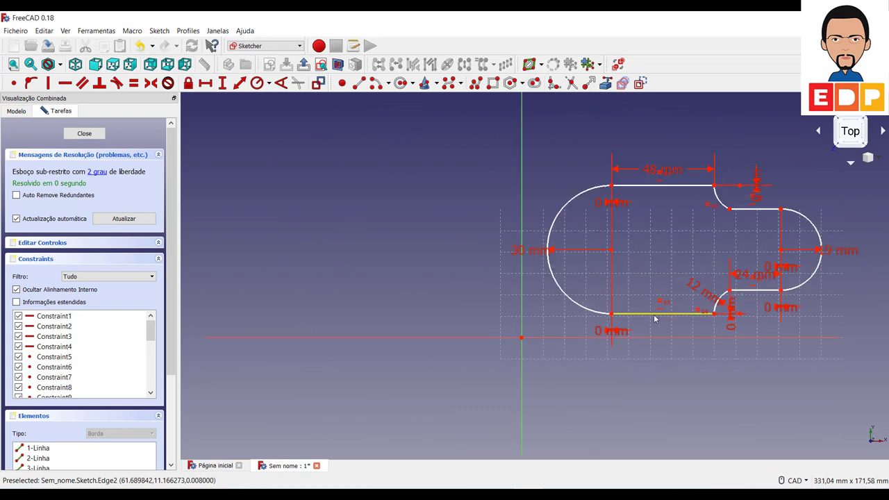
drag(656, 317, 667, 280)
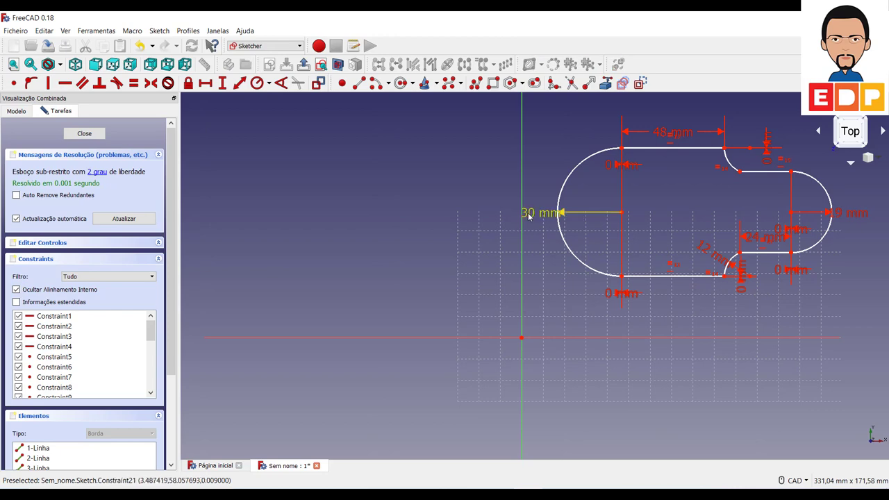
drag(541, 217, 456, 211)
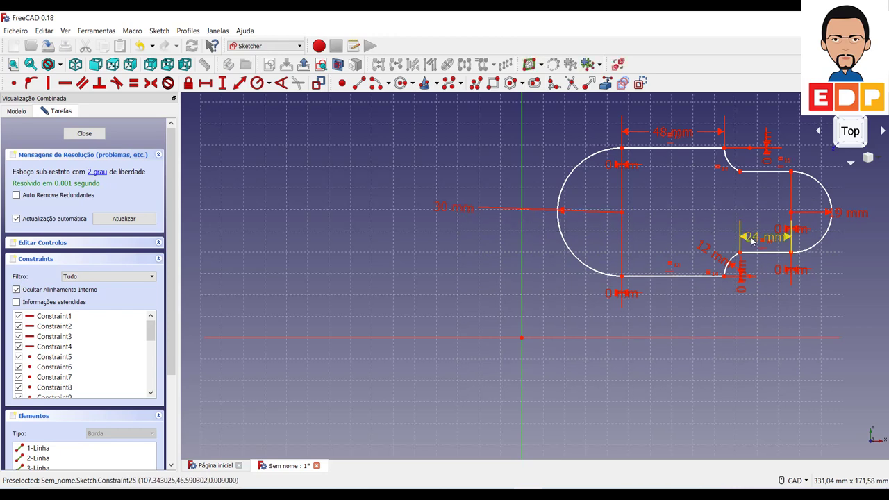
mouse_move(757, 239)
mouse_down()
mouse_move(767, 415)
mouse_move(849, 404)
mouse_up()
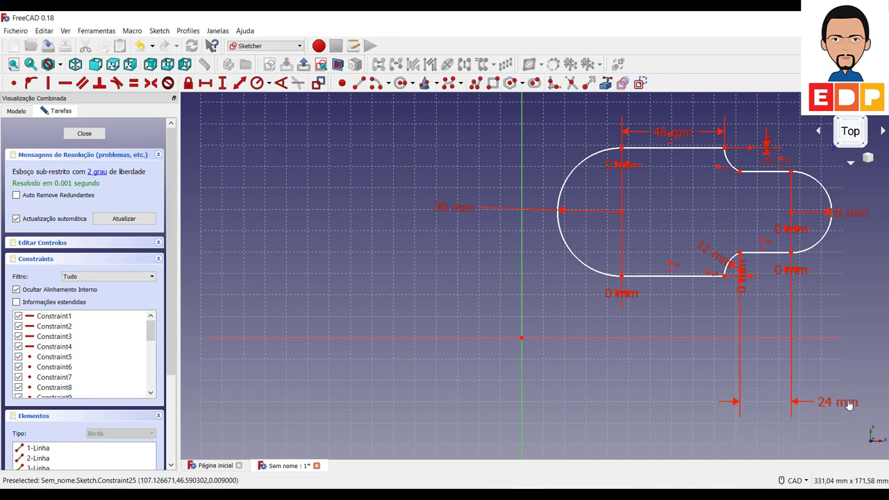
drag(710, 256, 658, 298)
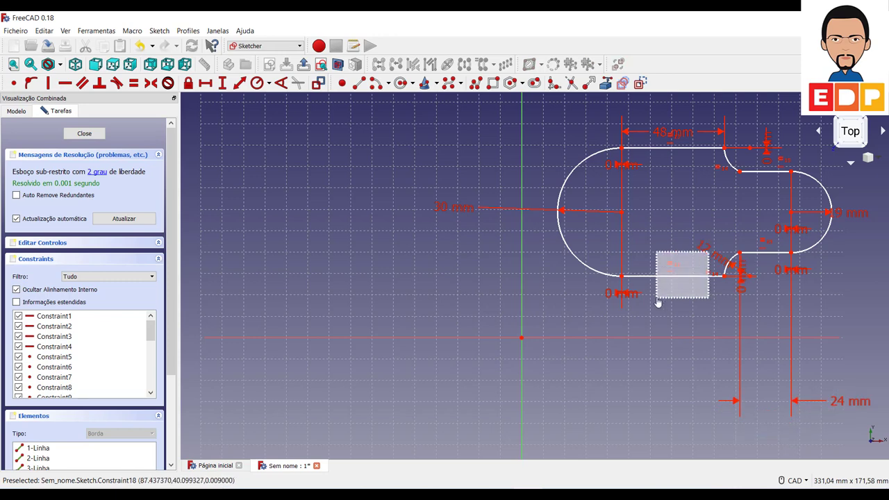
drag(705, 250, 687, 222)
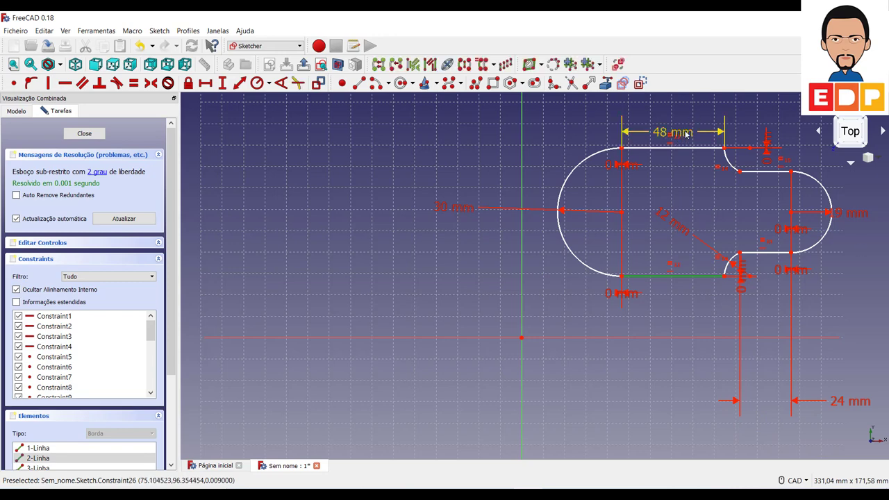
drag(679, 133, 689, 91)
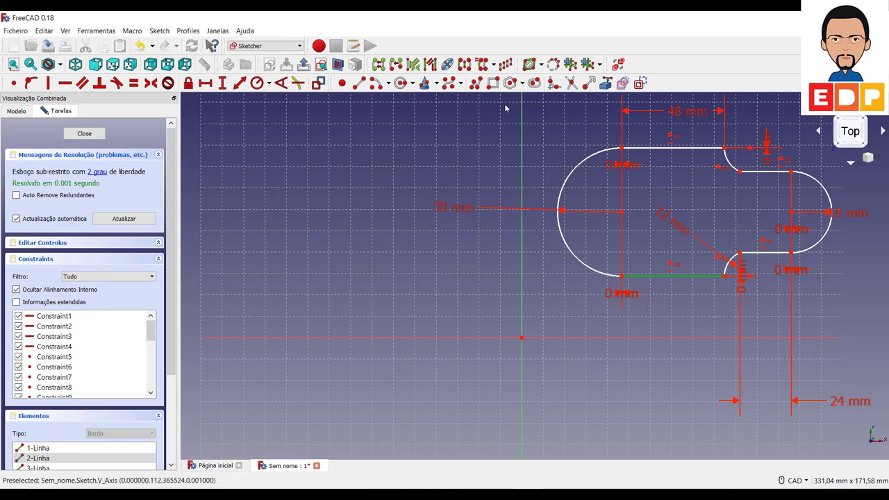
Step: Draw a circle left of the slot and give it a 19 mm diameter constraint
click(401, 82)
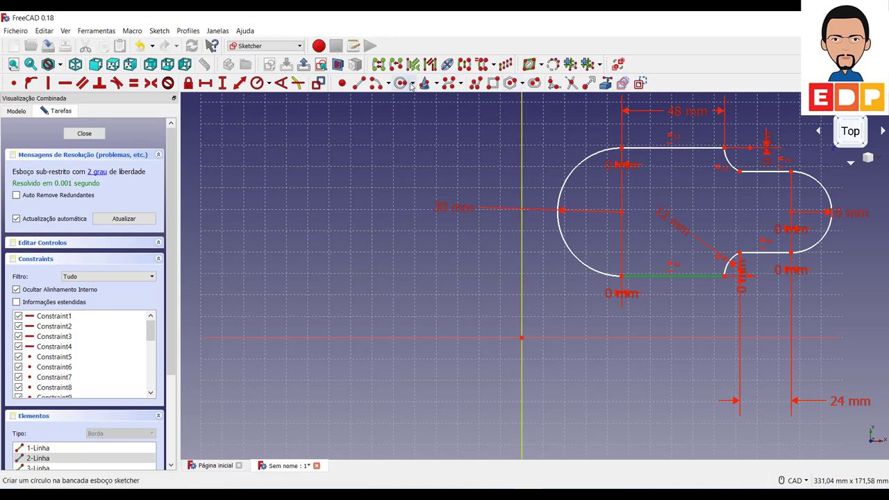
click(342, 217)
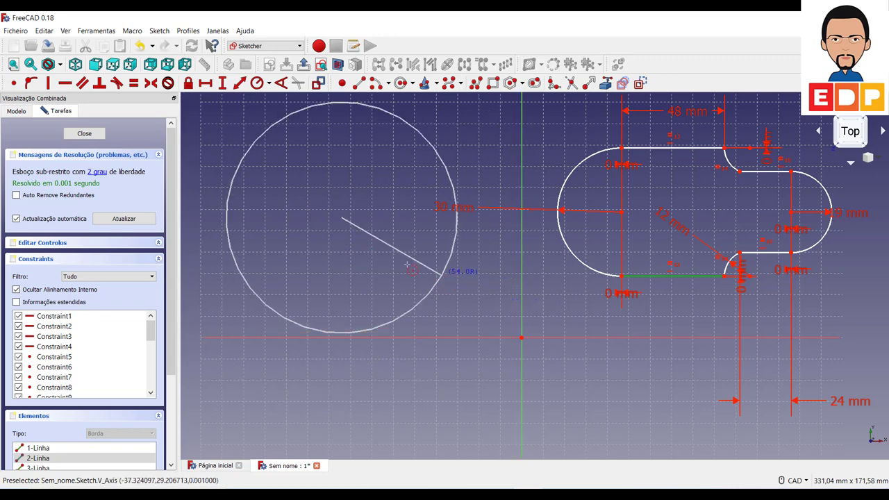
click(363, 238)
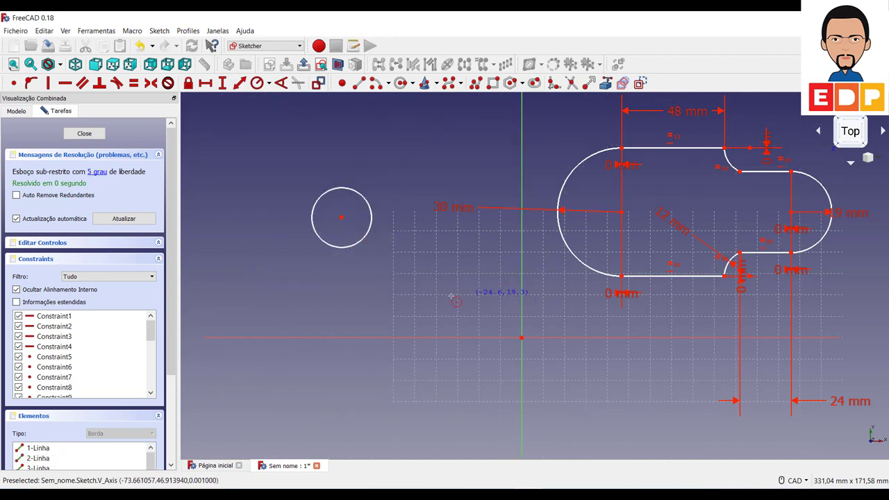
click(269, 85)
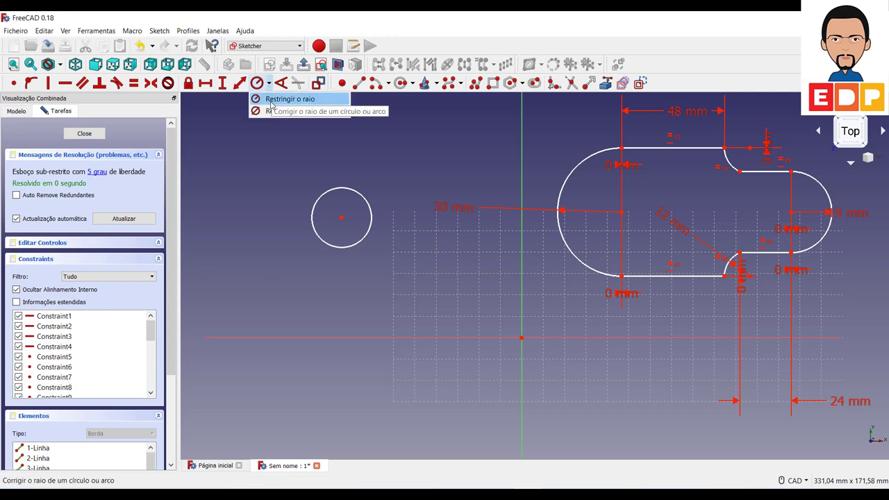
click(275, 109)
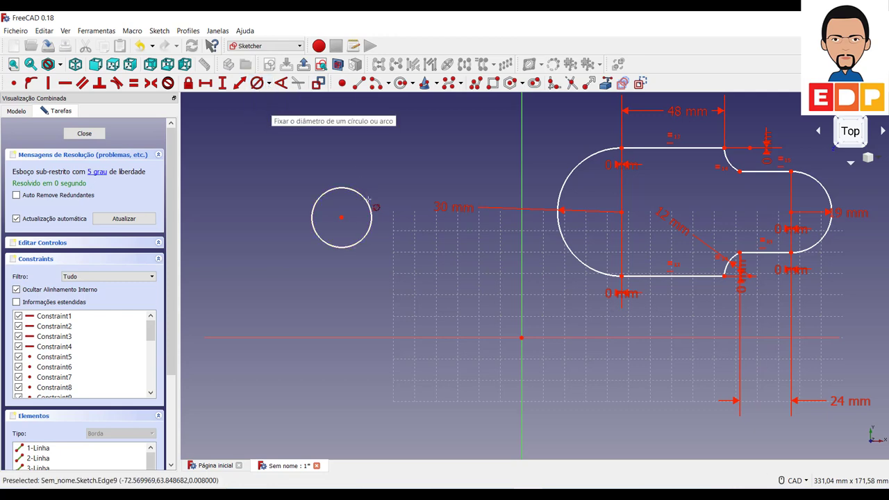
click(369, 206)
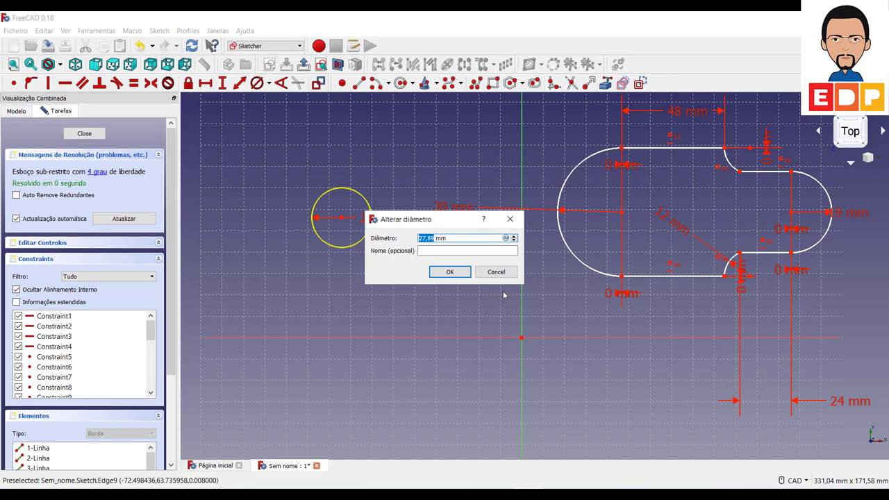
key(Return)
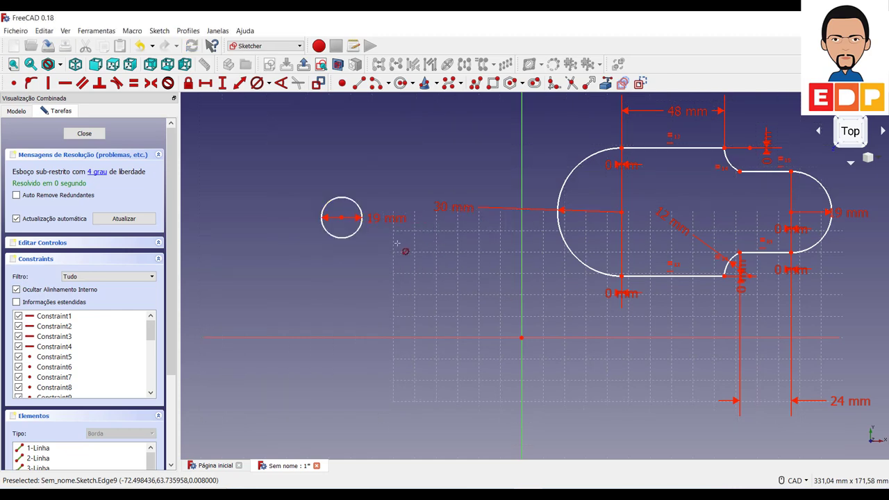
Step: Move the circle into the slot's left end and make it concentric with the left arc
drag(341, 220, 614, 223)
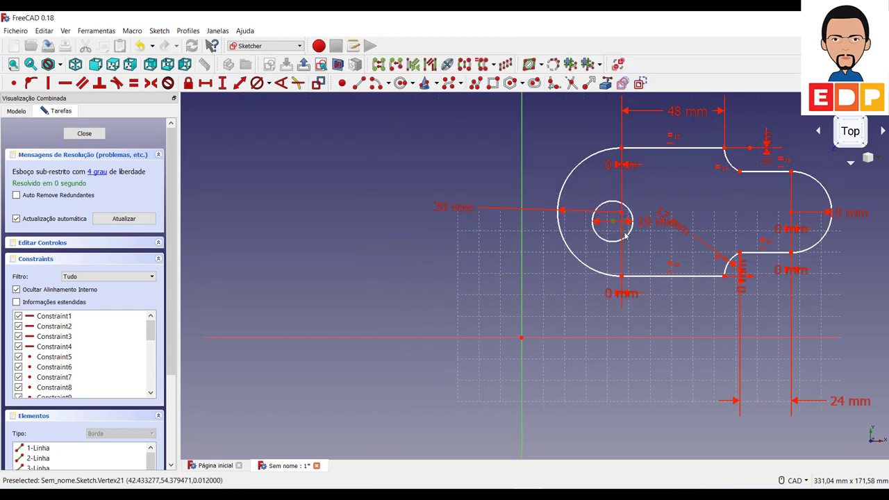
click(14, 82)
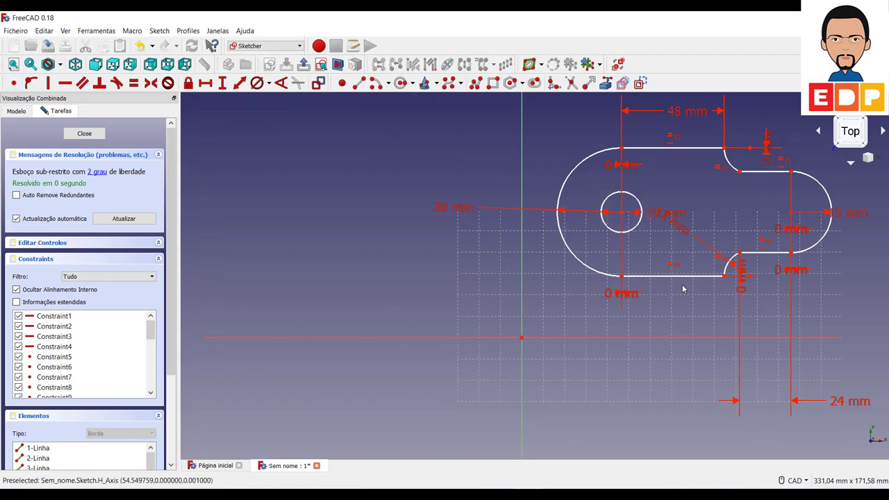
mouse_move(684, 276)
mouse_down()
mouse_move(395, 290)
mouse_move(688, 290)
mouse_up()
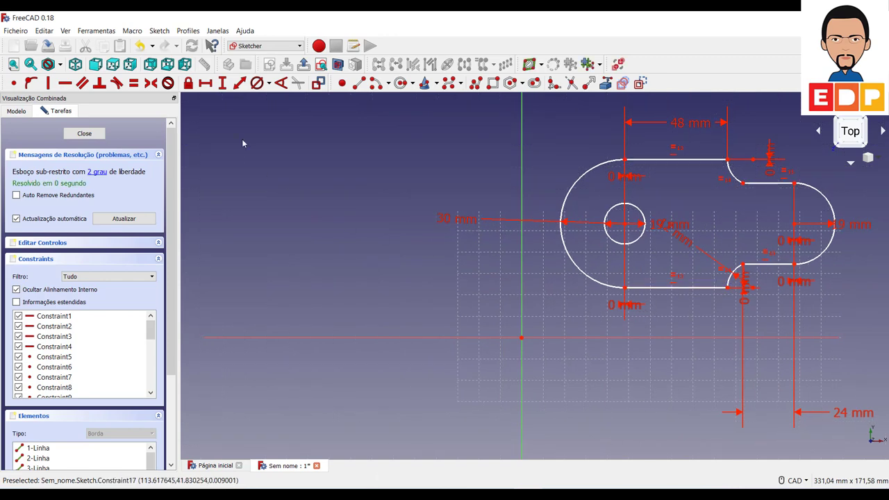
Step: Draw a second circle and constrain its diameter to 19 mm
click(400, 83)
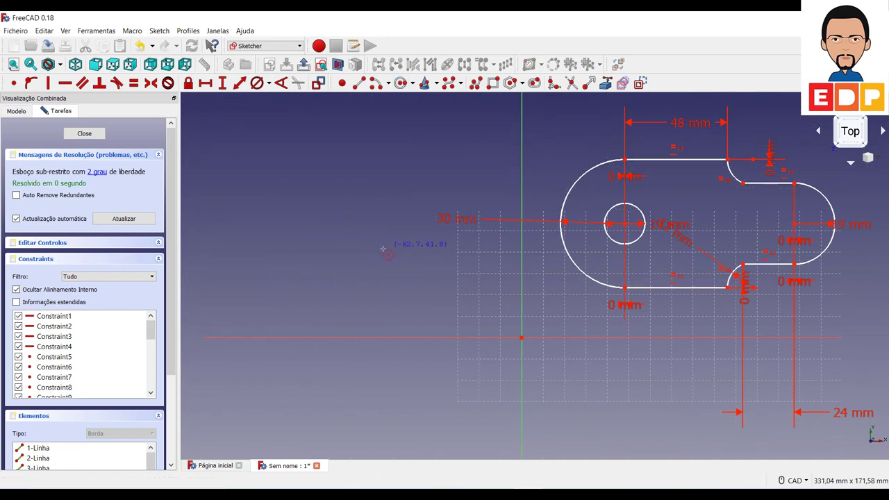
click(338, 213)
click(357, 213)
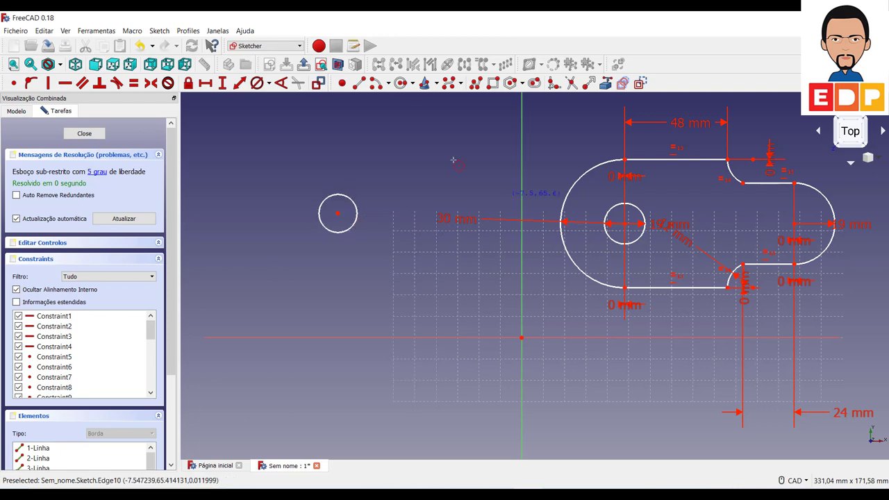
click(339, 232)
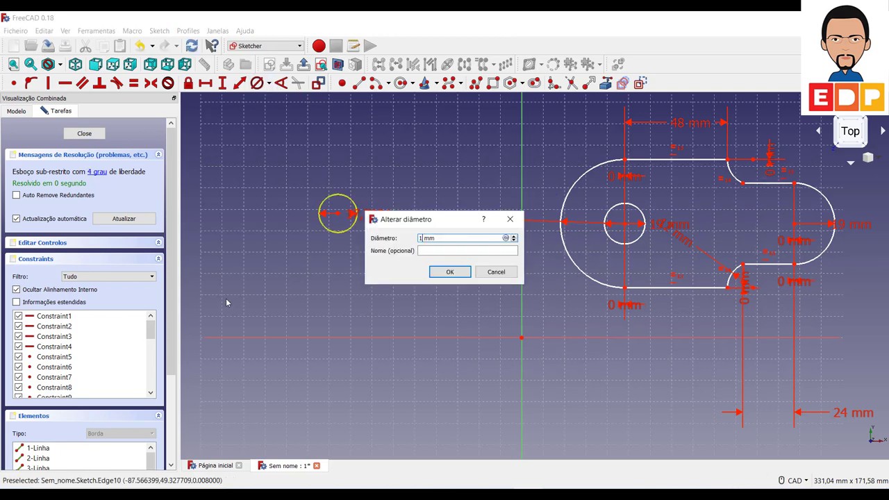
key(Return)
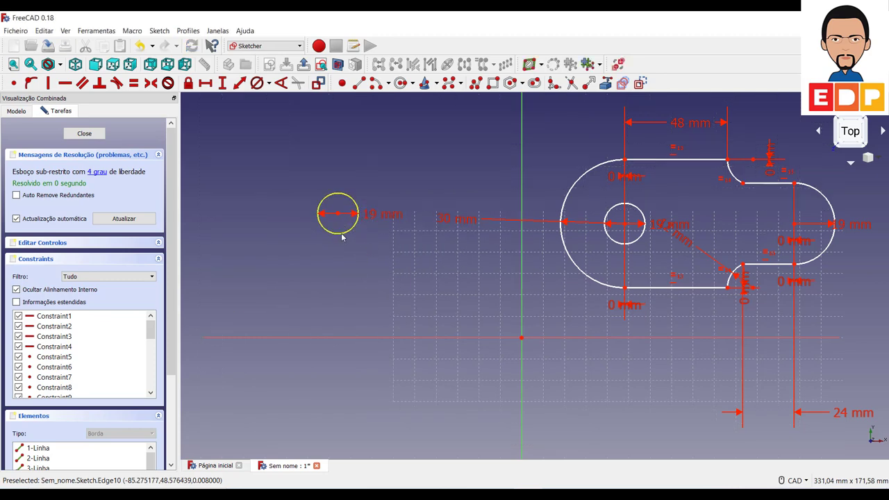
Step: Centre the second circle on the right arc and move the 19 mm and 12 mm labels clear of the outline
drag(340, 234, 764, 224)
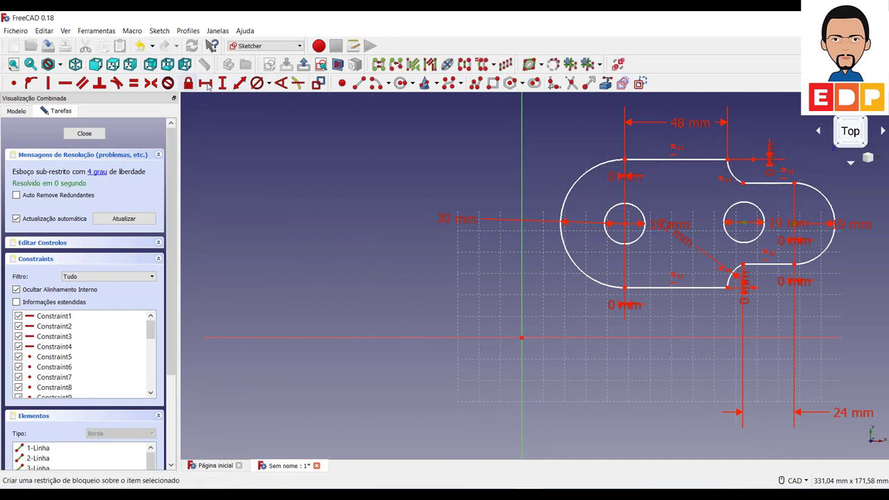
click(14, 83)
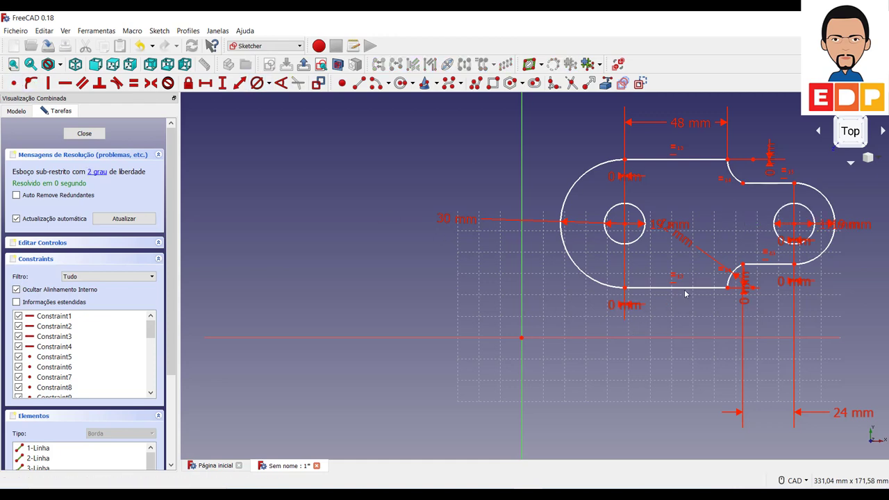
mouse_move(686, 292)
mouse_down()
mouse_move(662, 316)
mouse_move(670, 316)
mouse_up()
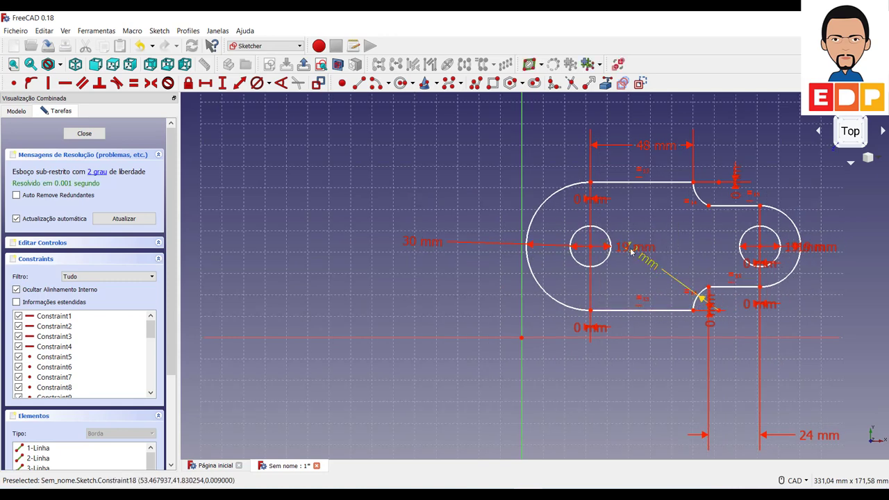
drag(630, 252, 431, 342)
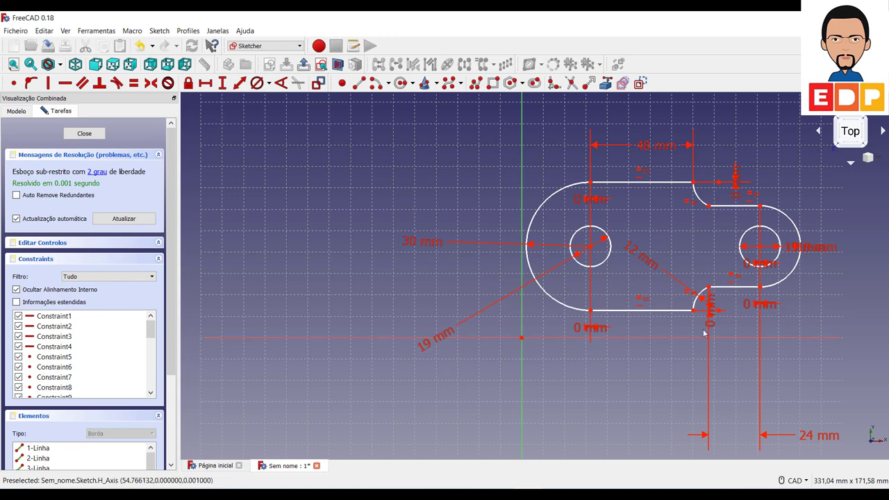
drag(634, 261, 820, 384)
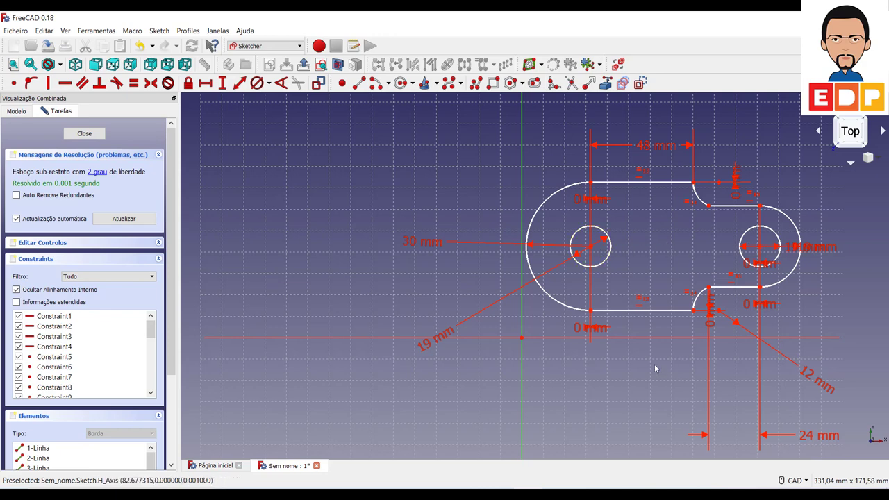
Step: Draw a small circle and give it an 8 mm diameter constraint
click(402, 84)
click(321, 236)
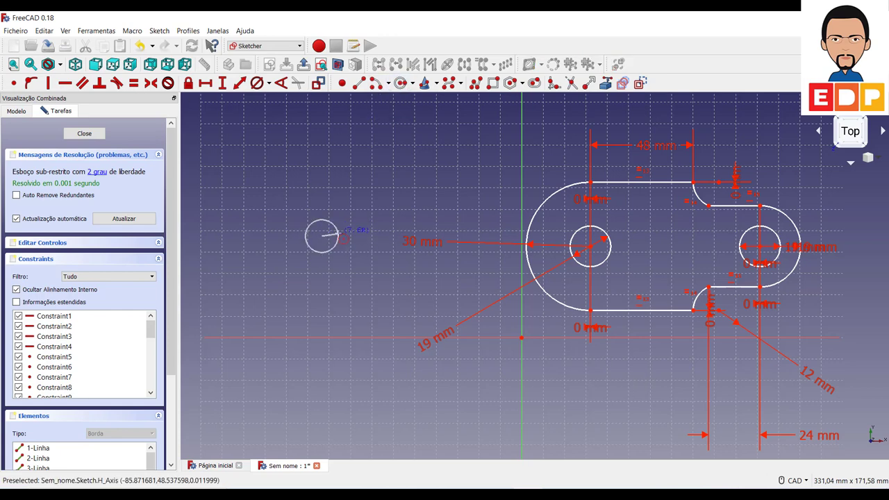
click(337, 230)
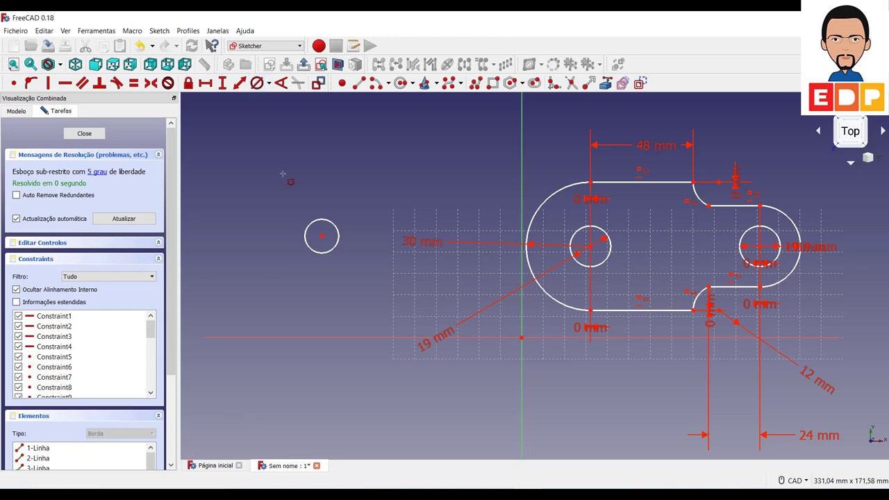
click(312, 249)
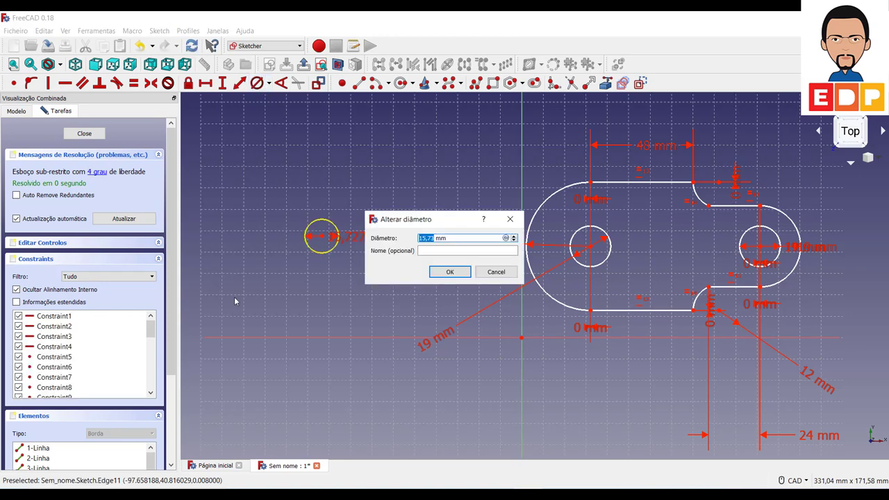
key(Return)
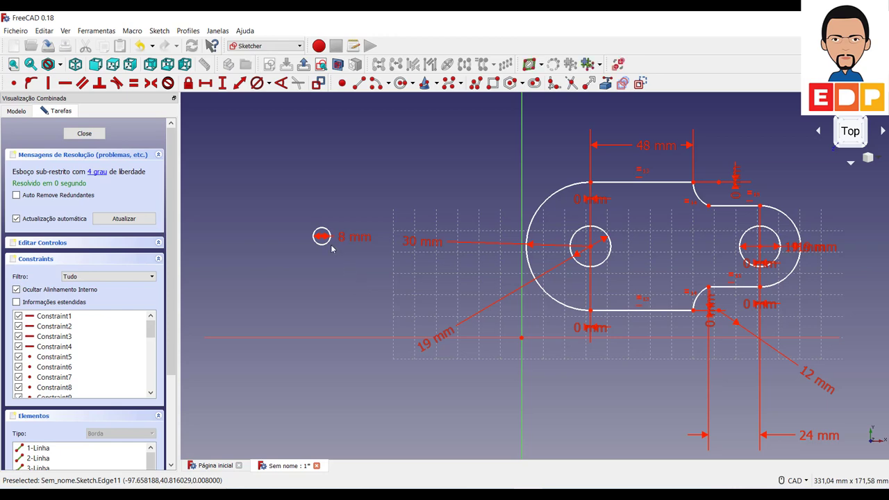
Step: Move the 8 mm circle between the large holes and set its centre 48 mm horizontally from the left hole
mouse_move(323, 246)
mouse_down()
mouse_move(570, 268)
mouse_move(676, 252)
mouse_up()
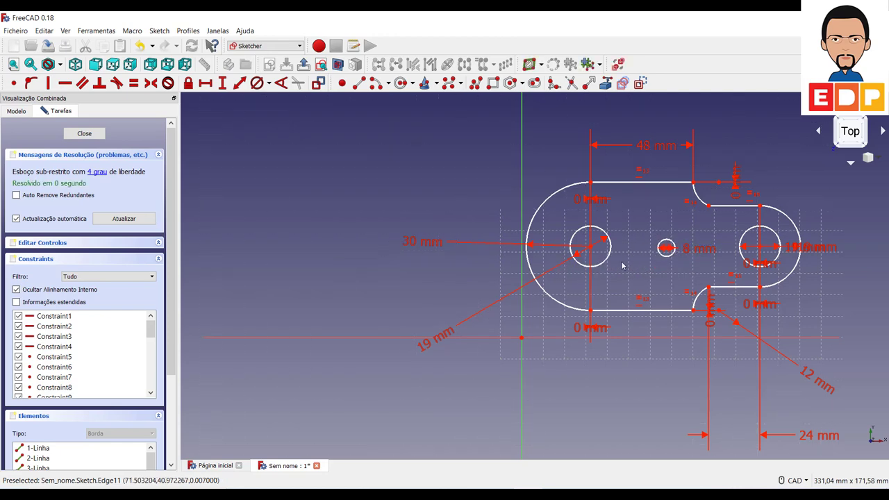
scroll(645, 263, up, 4)
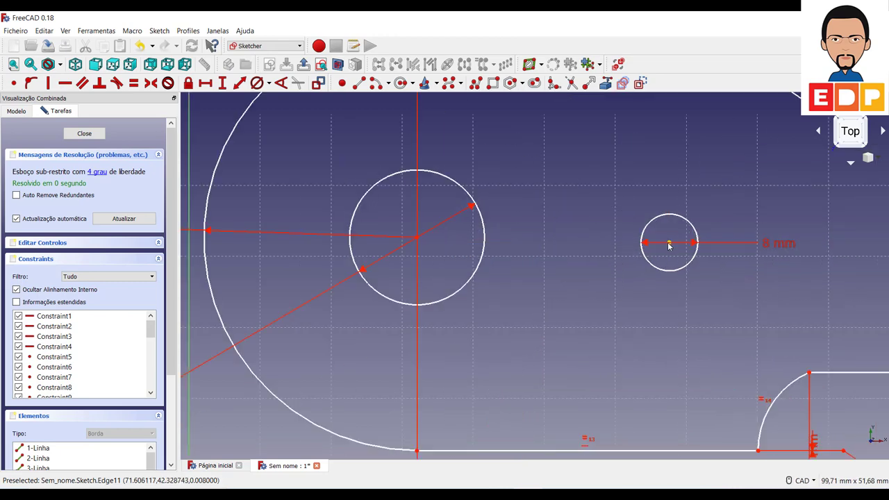
click(670, 244)
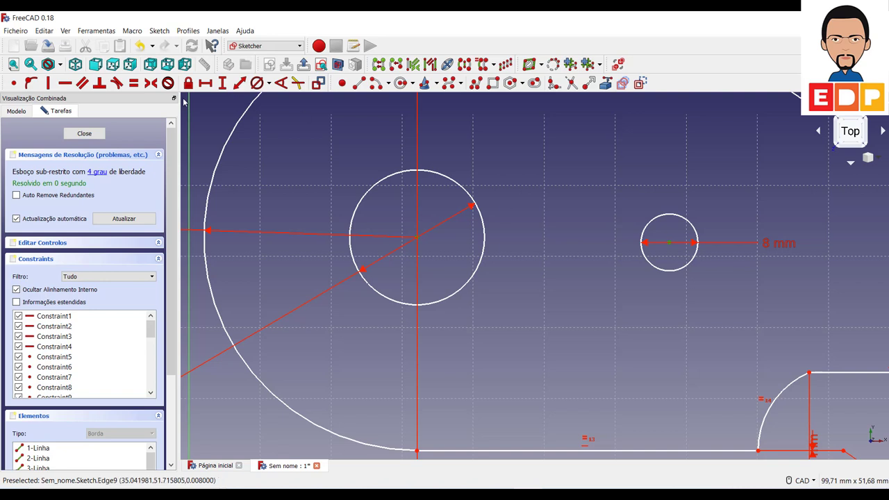
click(205, 82)
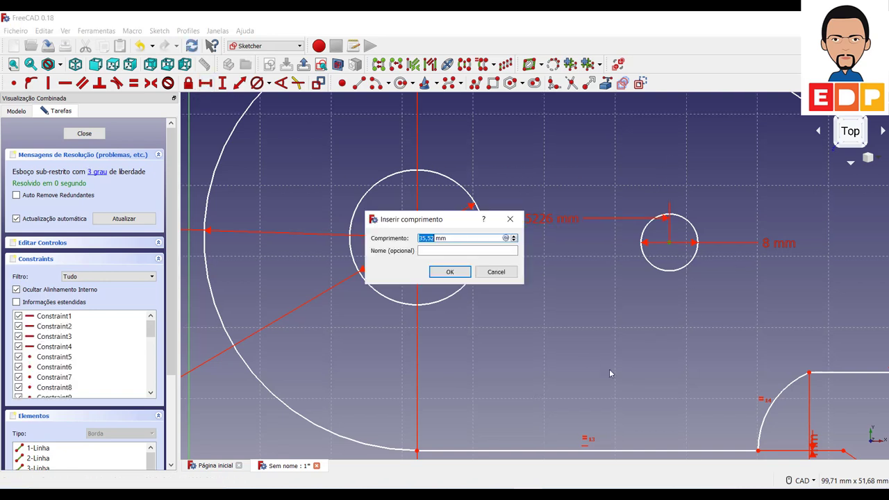
text(48)
key(Return)
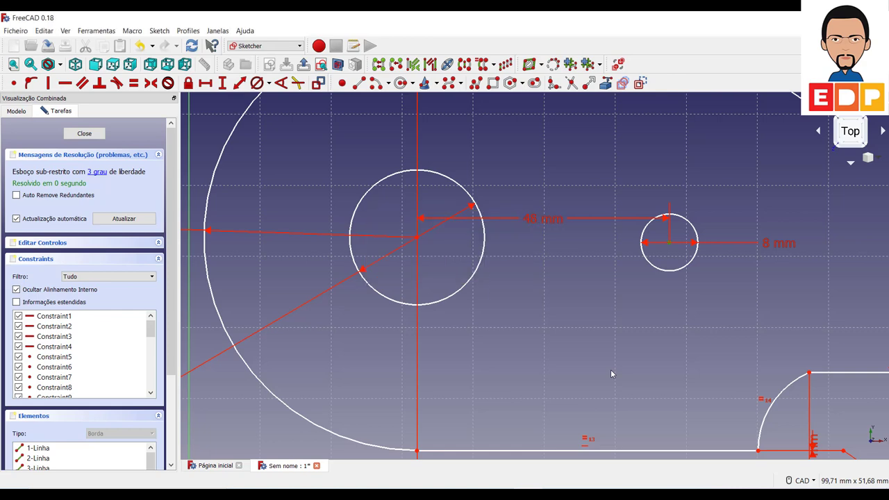
scroll(652, 361, down, 4)
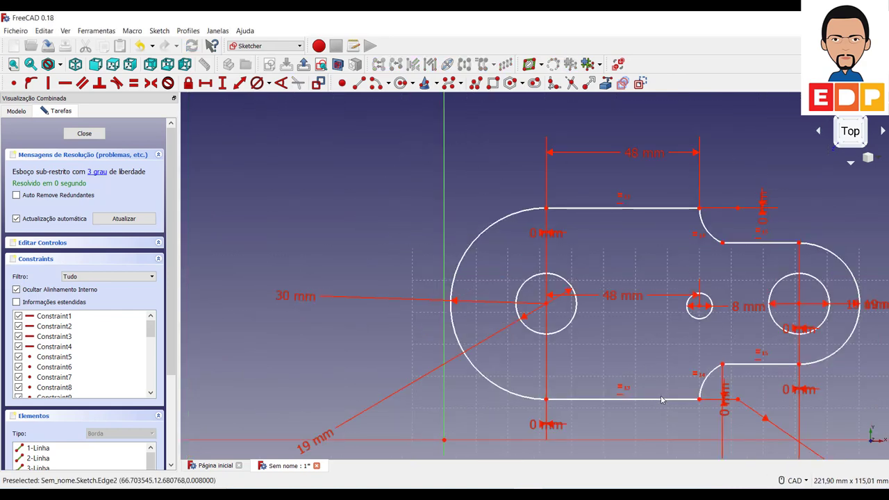
Step: Set a 30 mm vertical distance between the small hole's centre and the outline's bottom-left corner
mouse_move(662, 400)
middle_down()
mouse_move(605, 387)
mouse_move(640, 410)
middle_up()
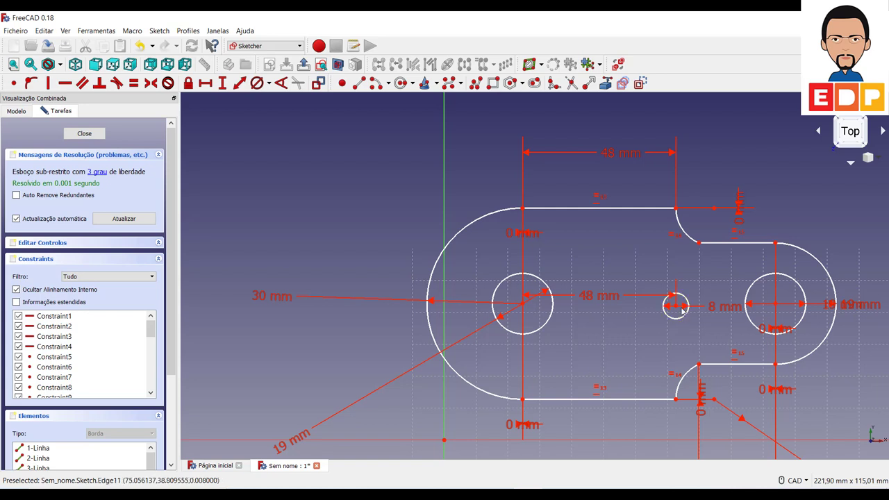
click(521, 409)
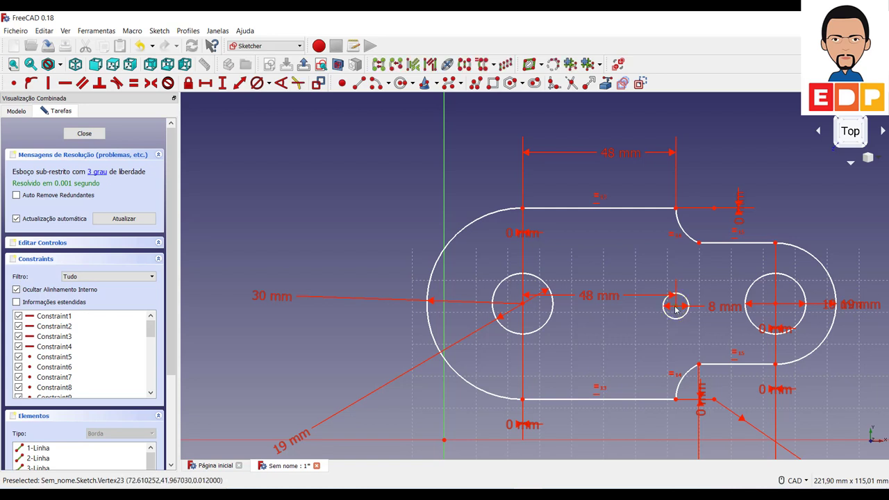
click(524, 405)
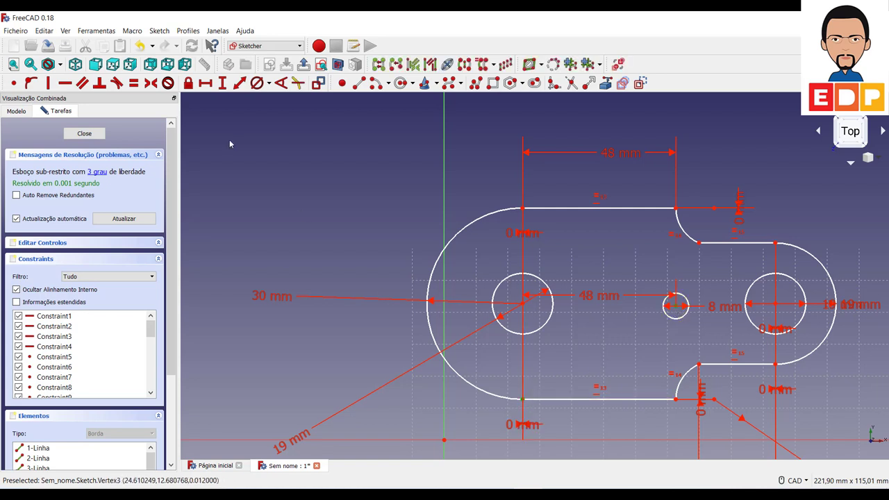
click(222, 83)
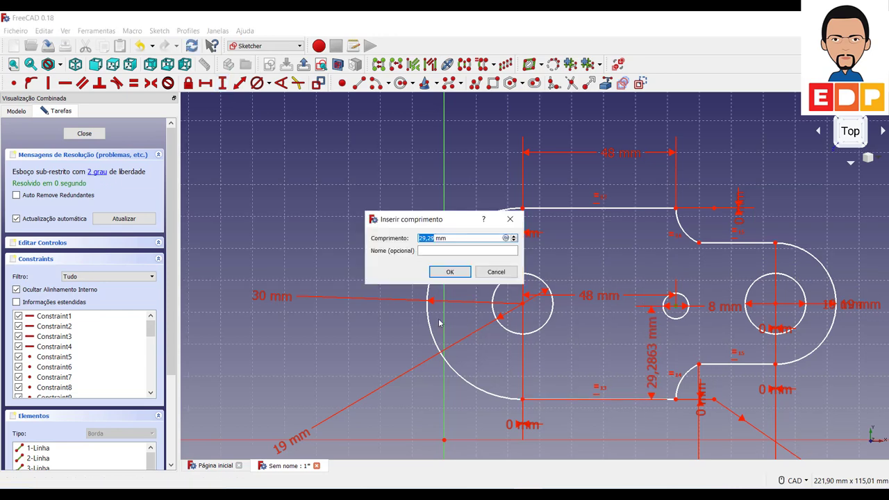
text(0)
key(Return)
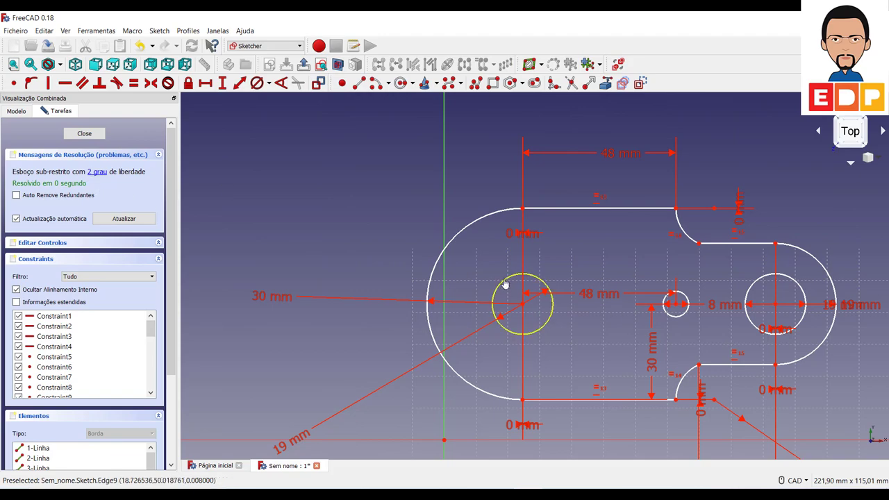
Step: Fix the small hole's centre on the sketch origin with a coincident constraint, then close the sketch
mouse_move(505, 285)
mouse_down()
mouse_move(395, 227)
mouse_move(319, 264)
mouse_up()
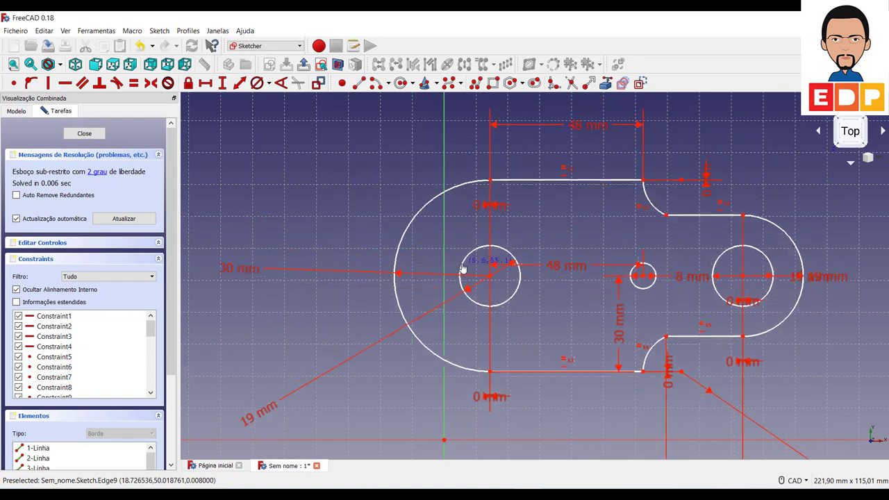
scroll(630, 339, down, 5)
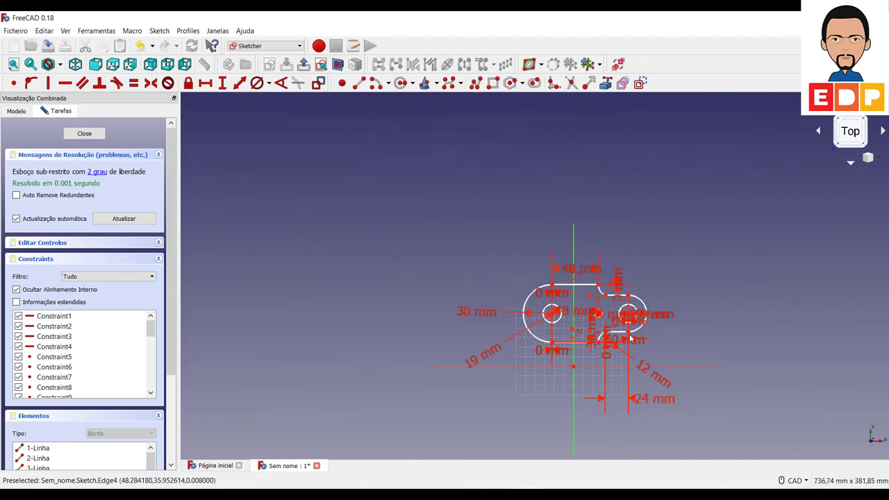
scroll(631, 339, up, 3)
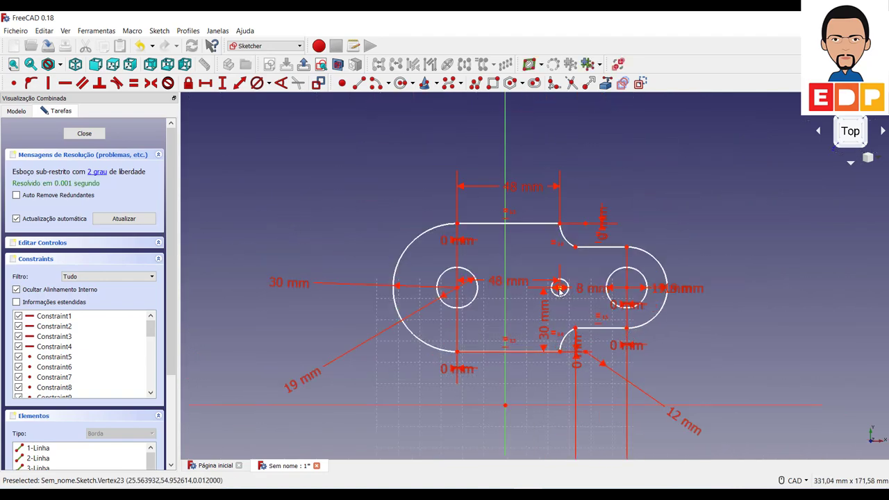
click(505, 409)
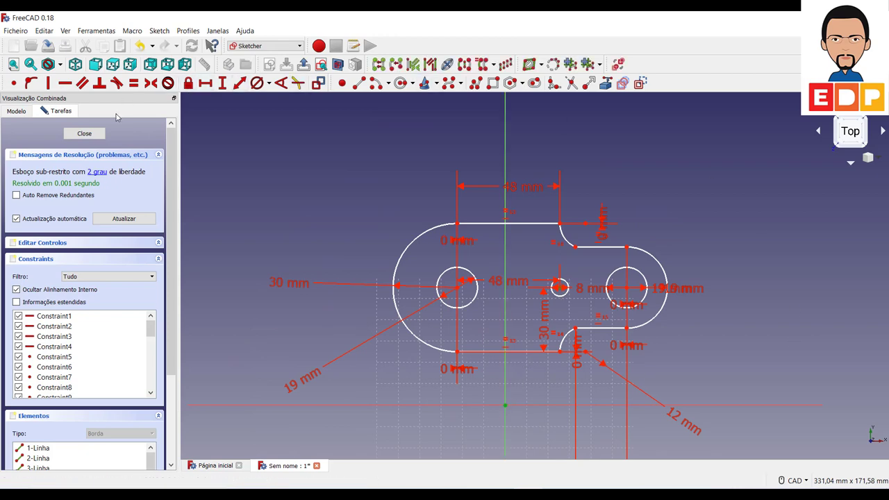
click(18, 88)
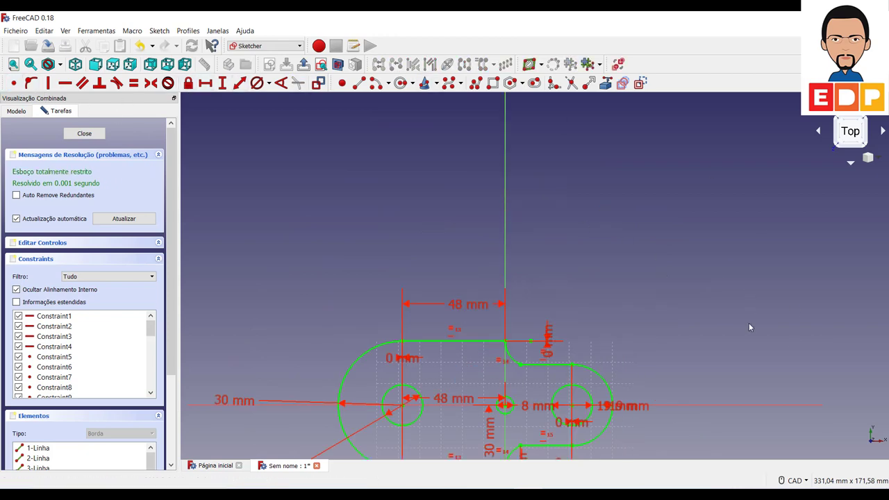
middle_drag(326, 430, 334, 297)
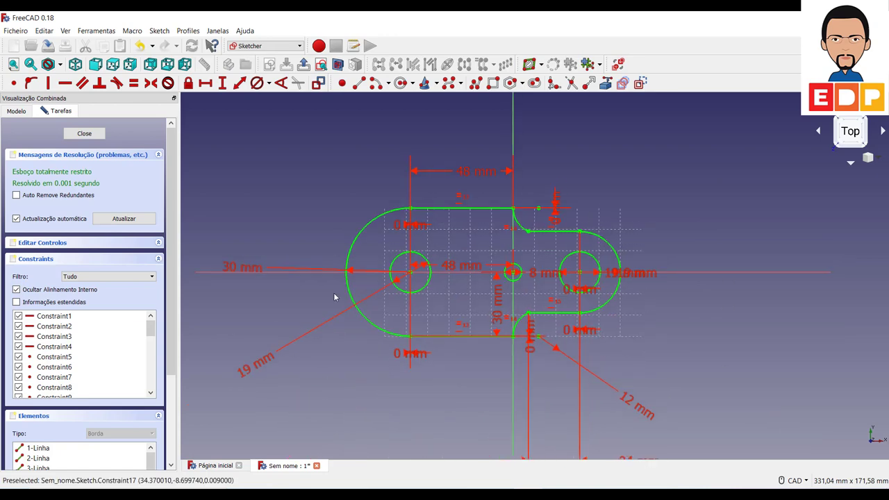
click(87, 133)
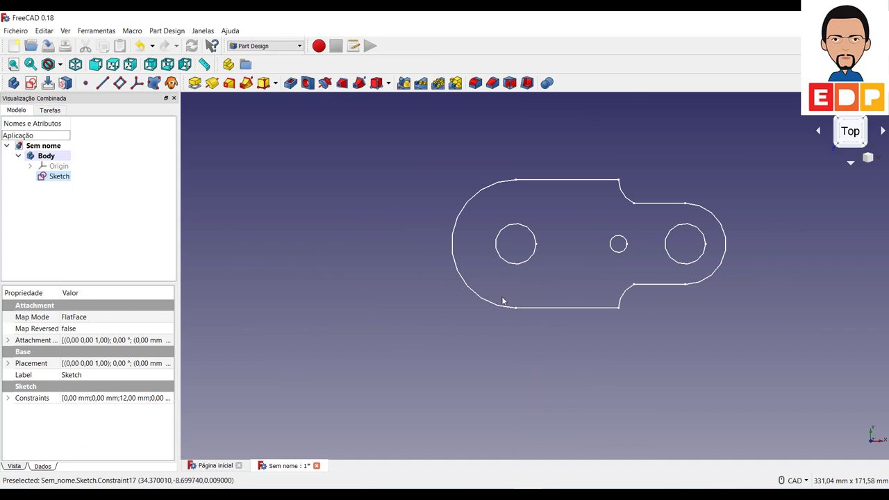
Step: Pad the sketch with a length of 4,5 mm, viewed isometrically
click(196, 84)
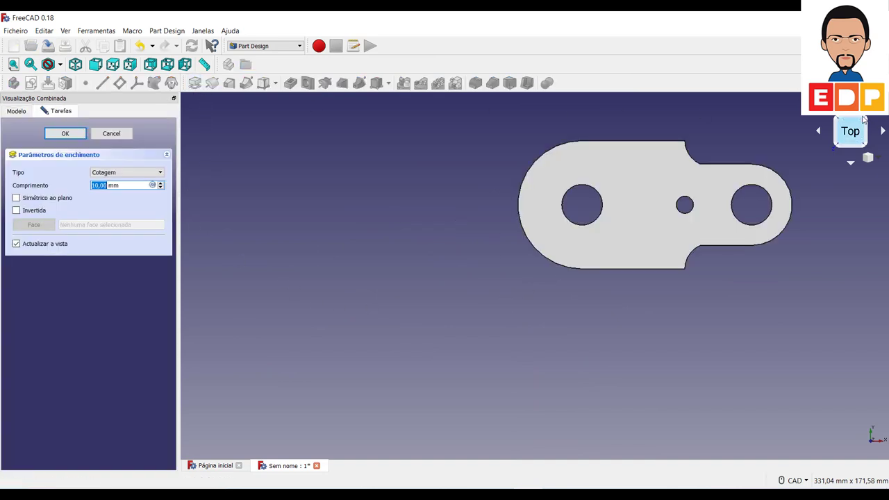
click(865, 119)
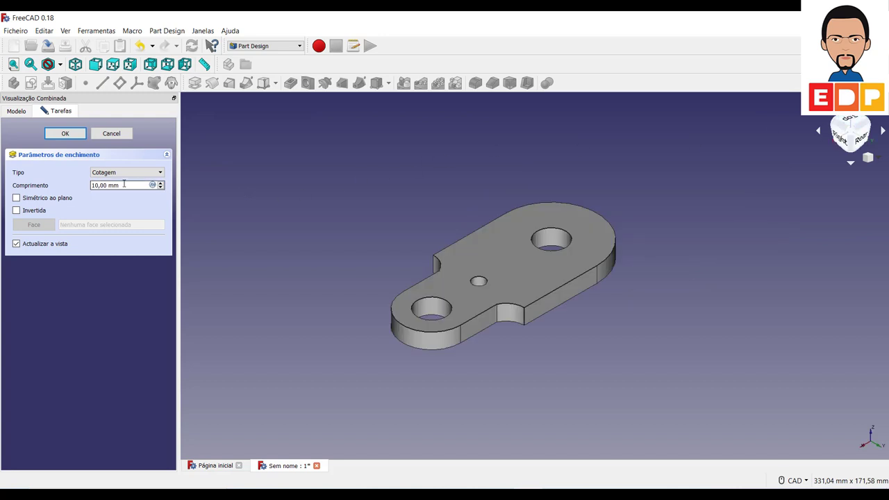
drag(81, 187, 73, 192)
text(4)
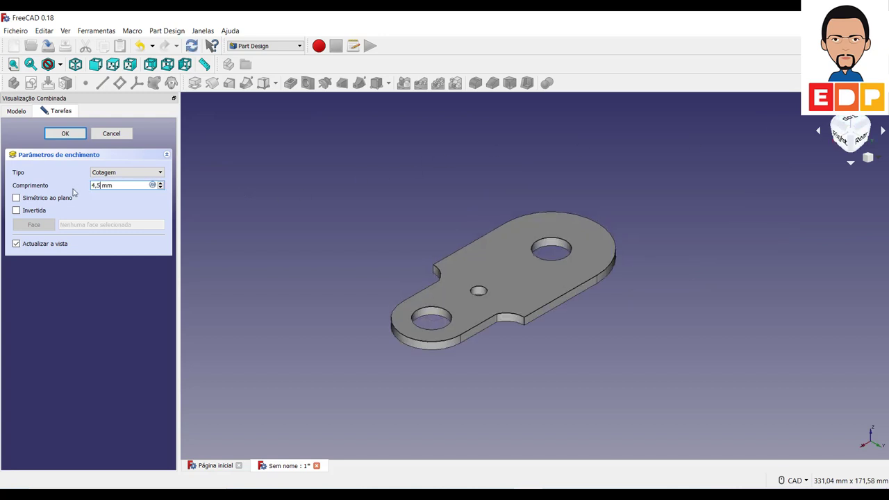
click(65, 133)
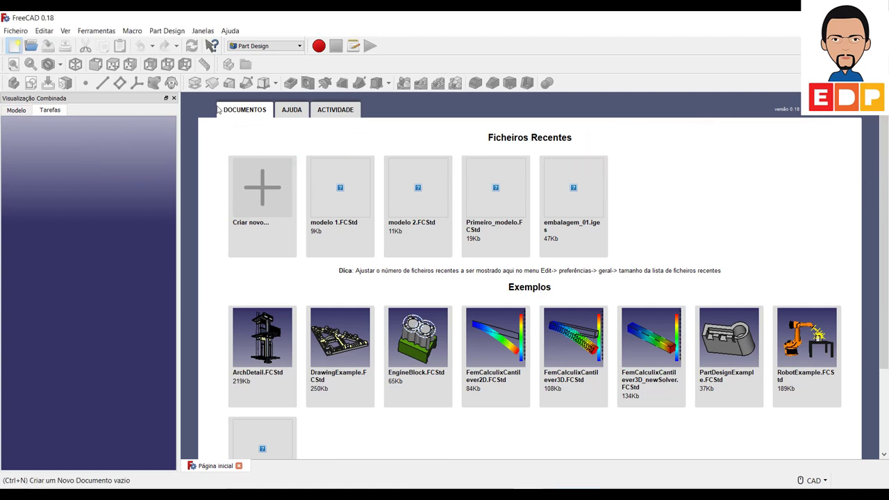
Step: Create a new document and open a new sketch on the XY_Plane in a new body
click(13, 46)
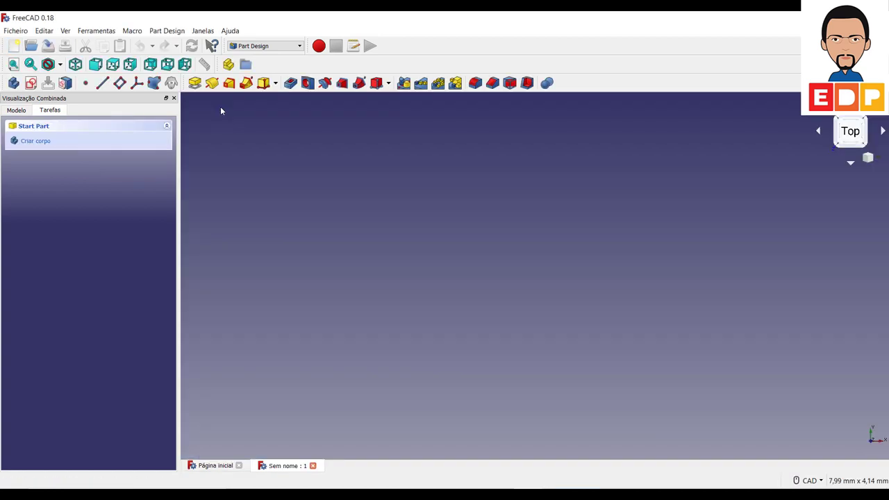
click(31, 84)
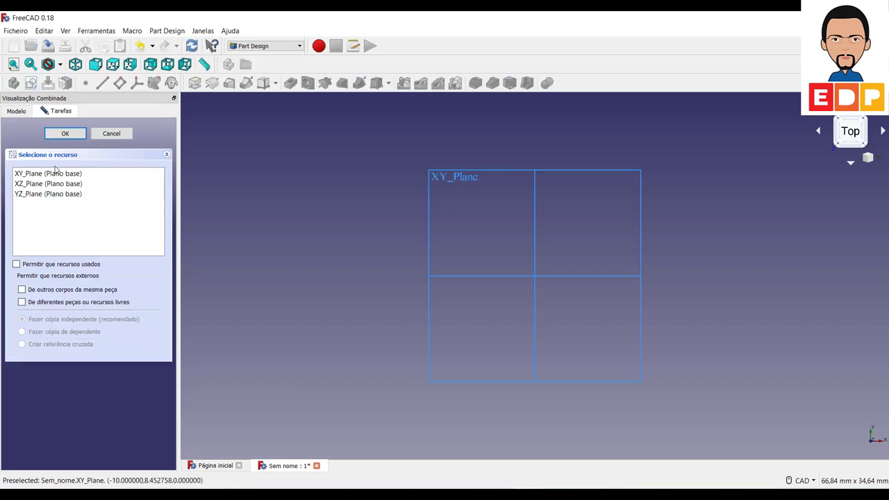
click(68, 137)
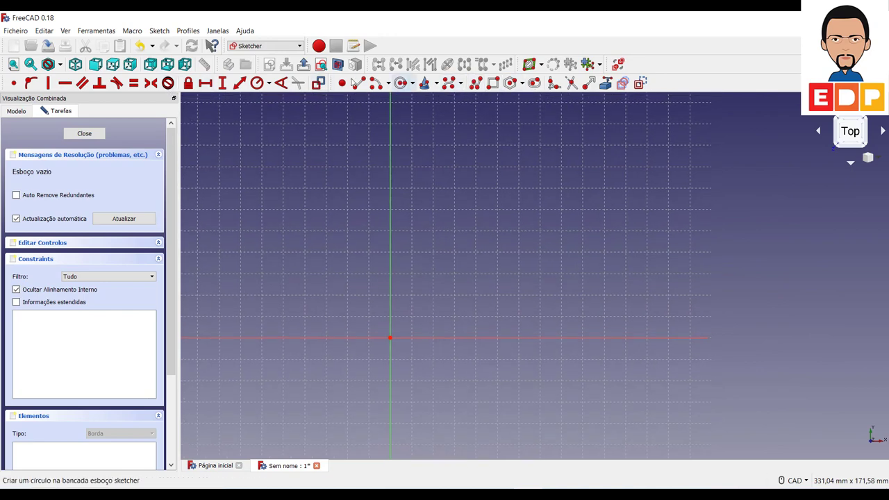
Step: Draw four horizontal lines: the wide left slot's top and bottom, and the narrow right slot's top and bottom
click(359, 83)
click(474, 205)
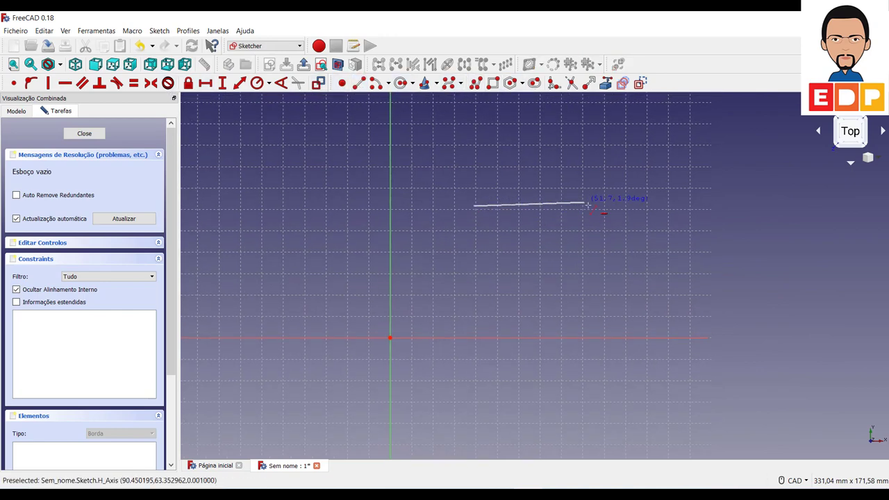
click(593, 206)
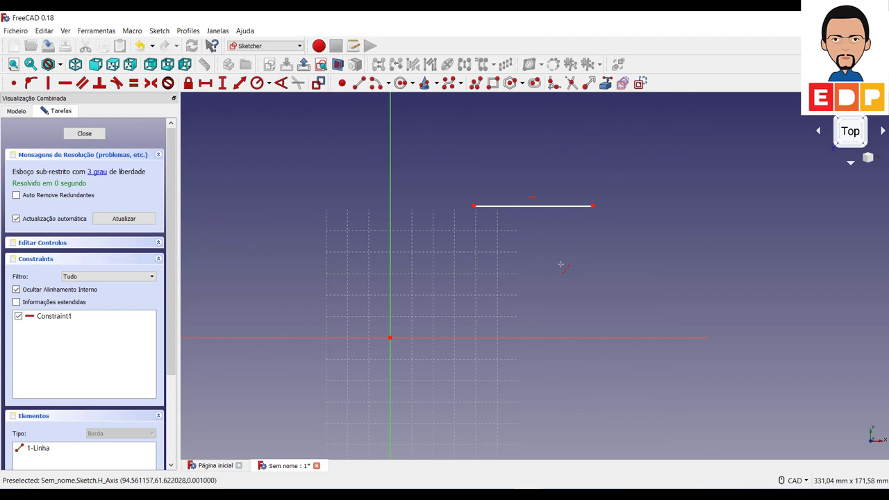
click(478, 312)
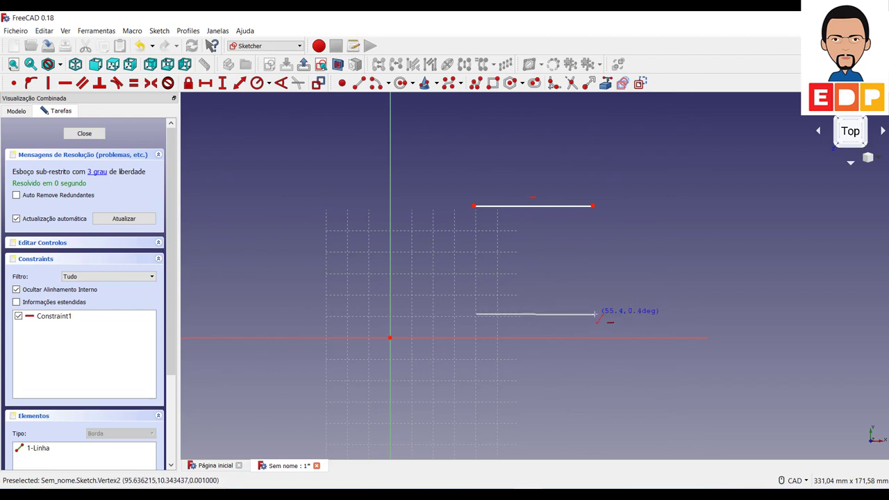
click(595, 314)
click(617, 235)
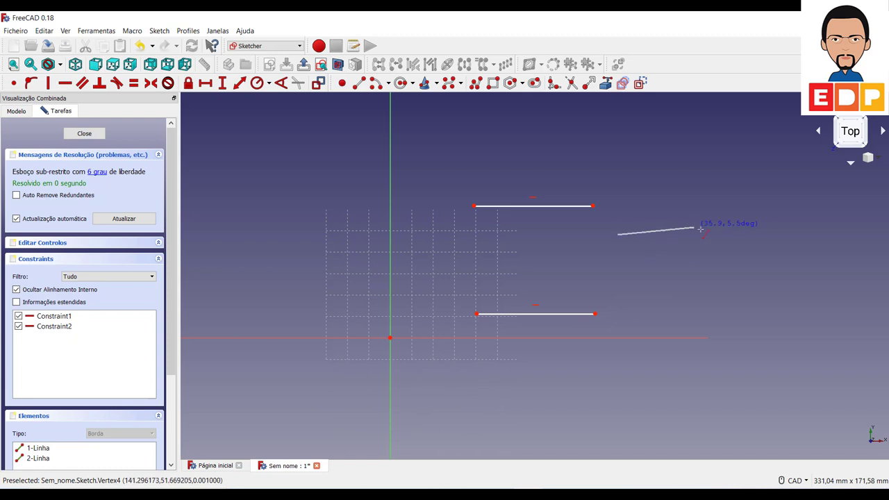
click(710, 234)
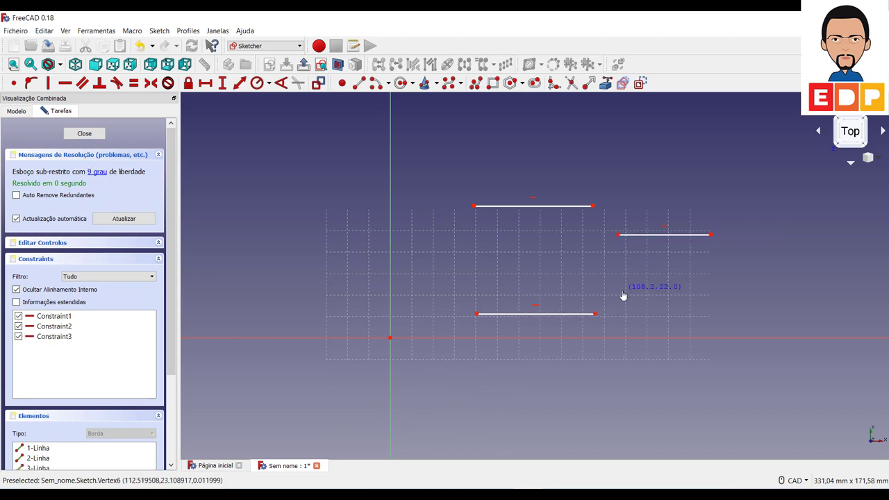
click(710, 292)
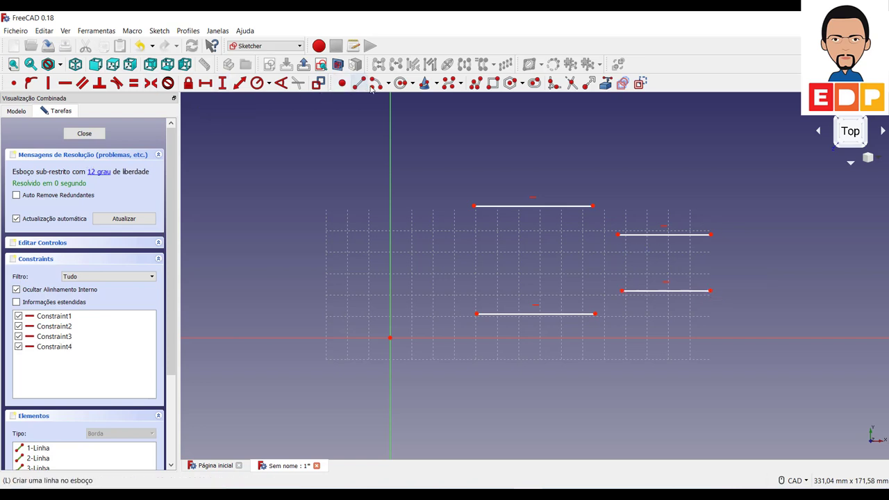
Step: Add centre-point semicircular arcs closing the left slot's and right slot's ends
click(477, 263)
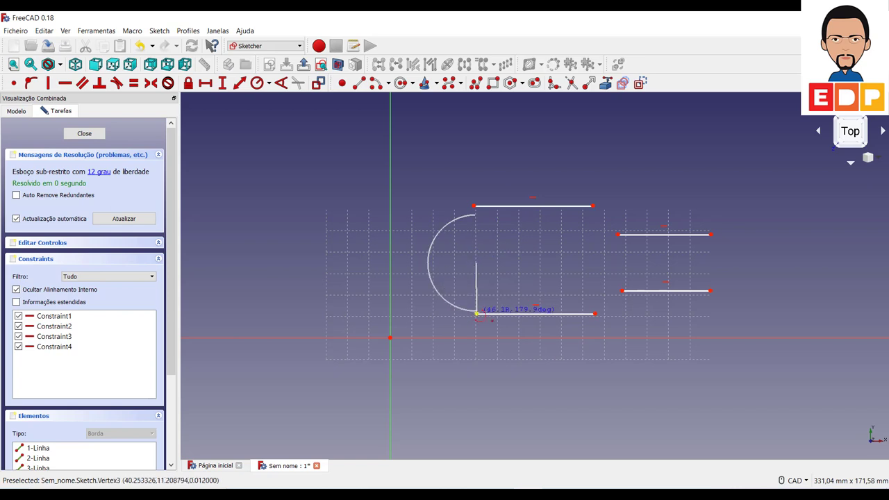
click(476, 312)
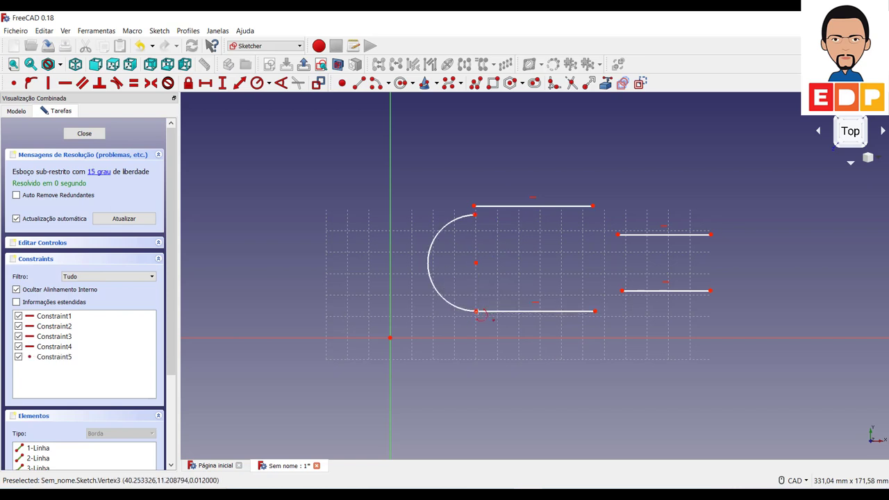
click(710, 263)
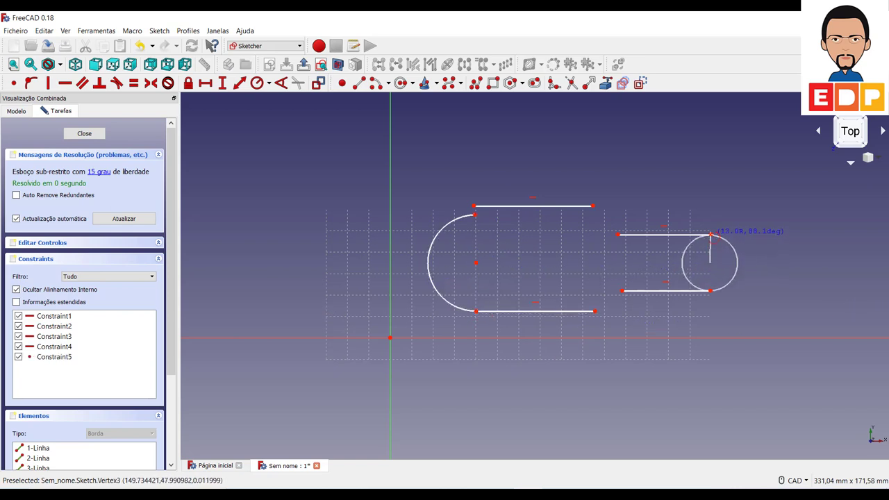
click(710, 234)
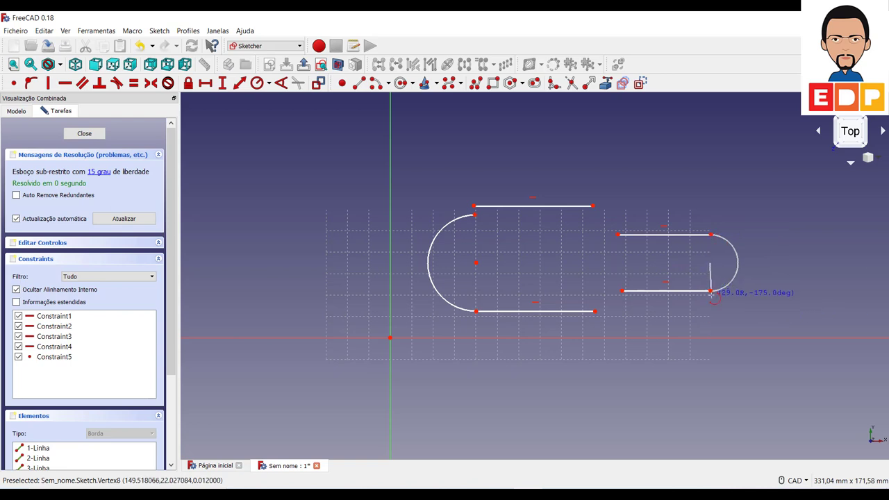
click(711, 291)
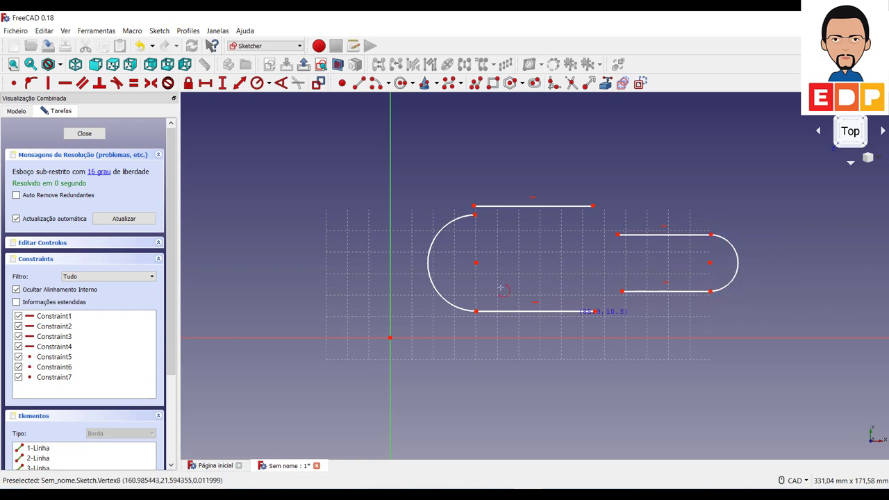
key(Escape)
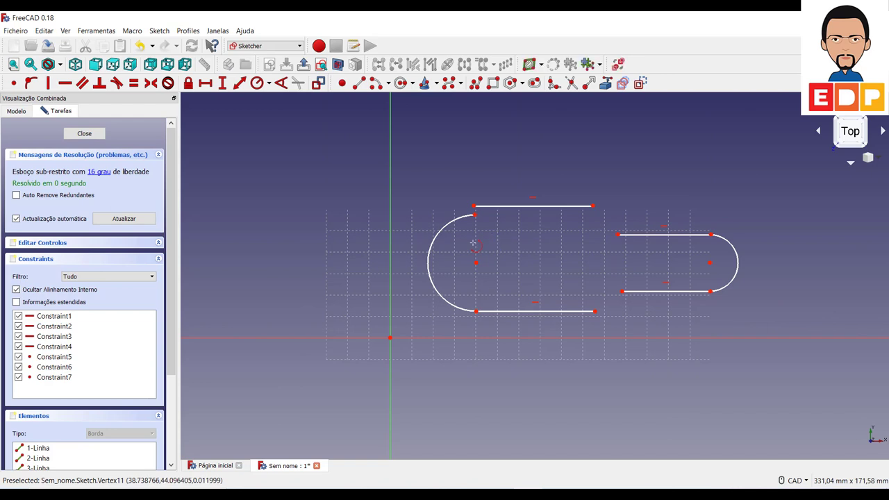
drag(463, 189, 489, 234)
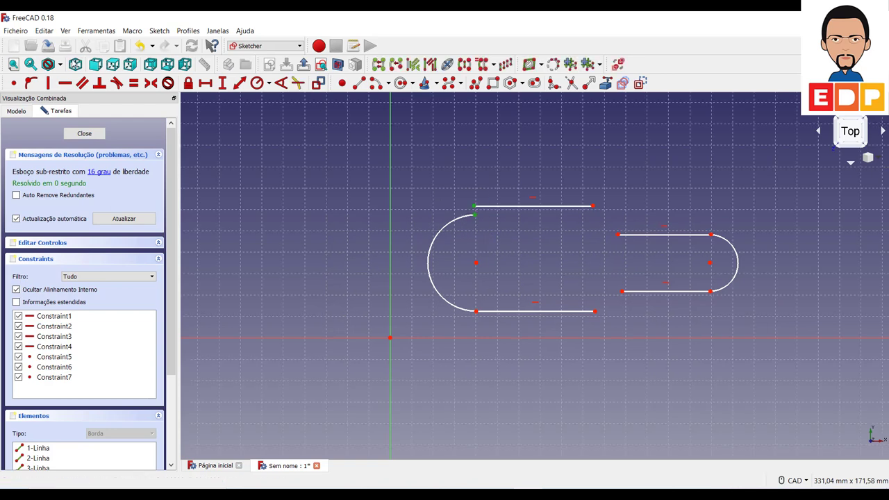
Step: Join the left arc's top to the top line and align its centre with both line ends at 0 mm horizontally
click(13, 82)
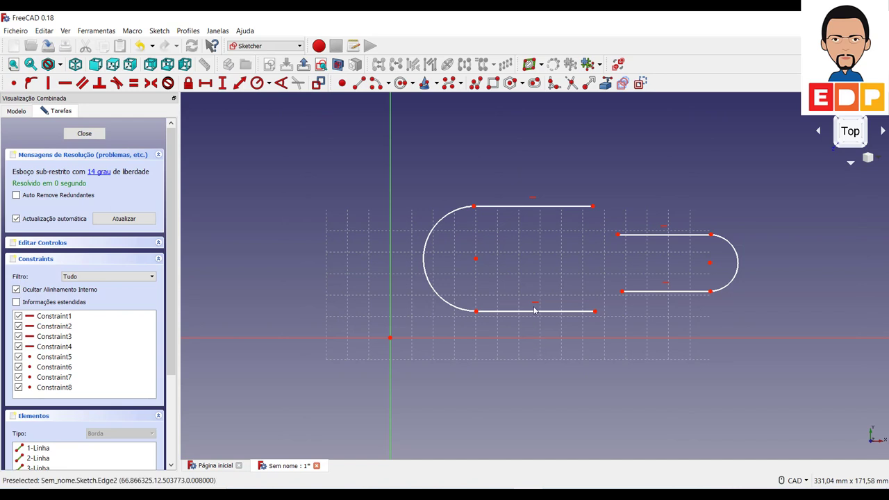
mouse_move(534, 316)
mouse_down()
mouse_move(526, 309)
mouse_move(534, 310)
mouse_up()
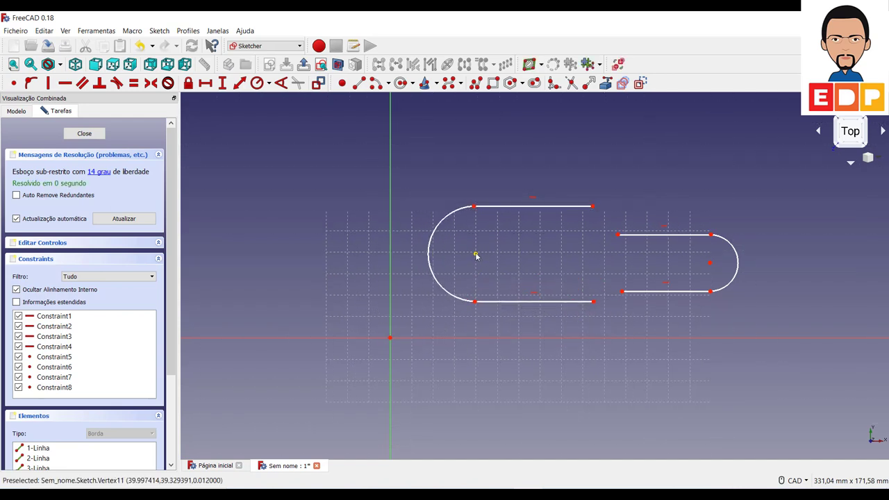
click(475, 304)
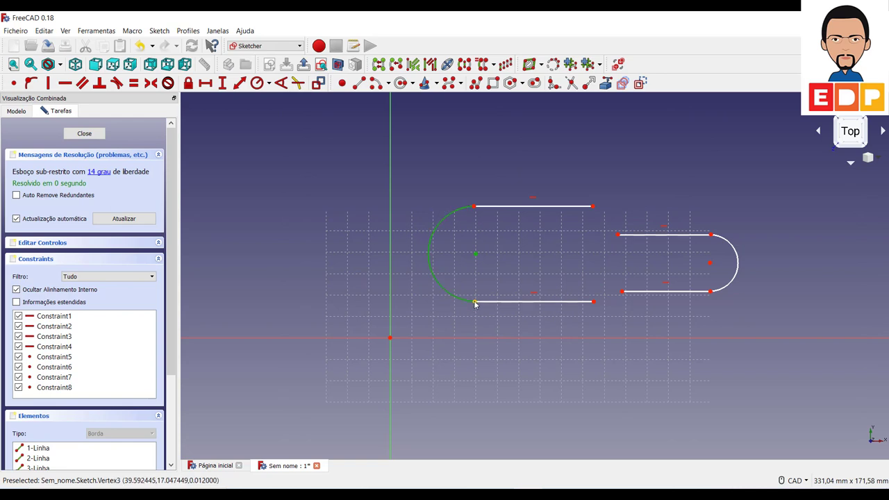
click(489, 264)
click(477, 255)
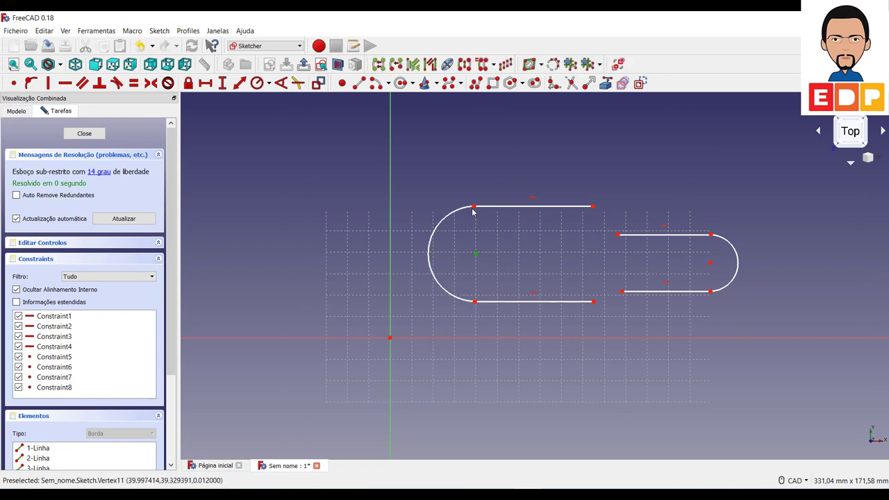
click(474, 206)
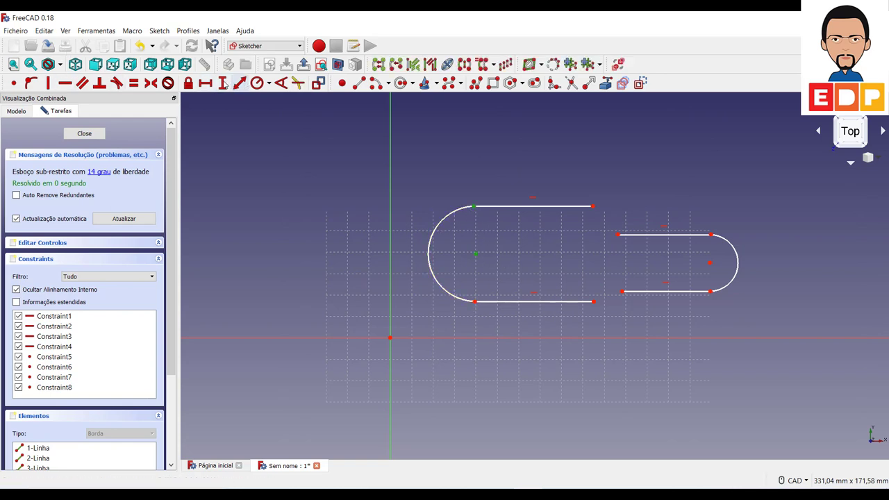
click(205, 83)
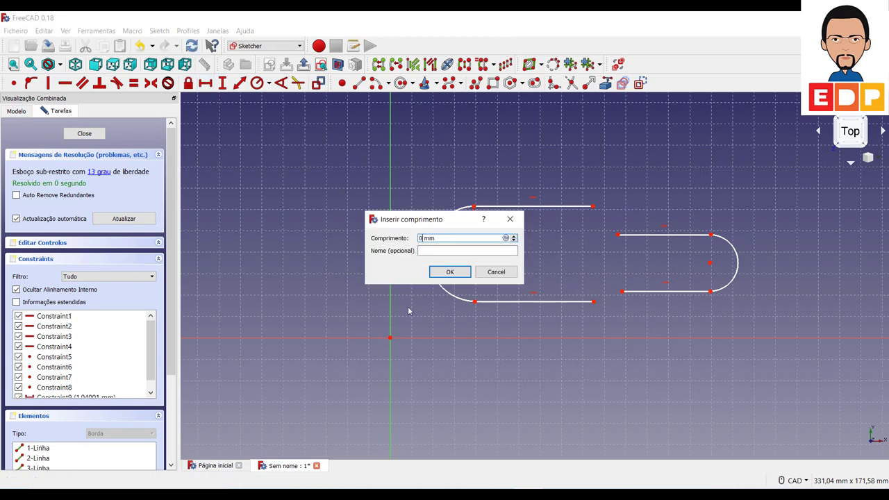
key(Return)
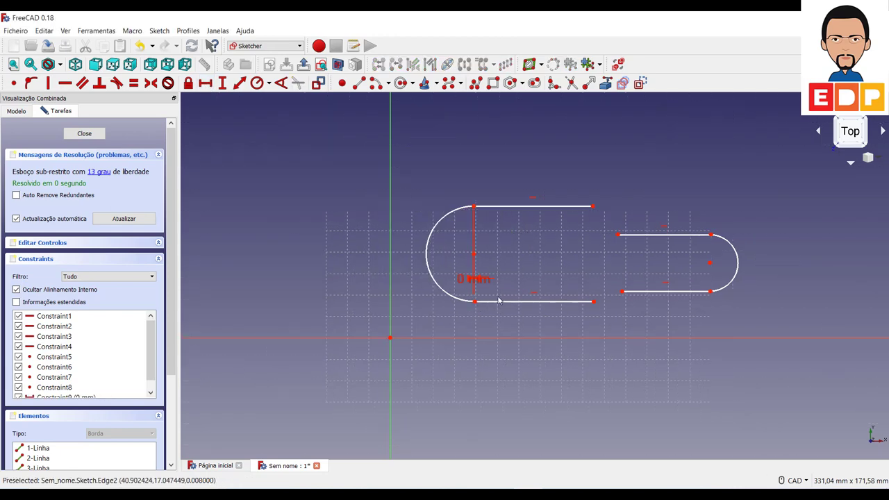
mouse_move(499, 301)
mouse_down()
mouse_move(498, 318)
mouse_move(484, 313)
mouse_up()
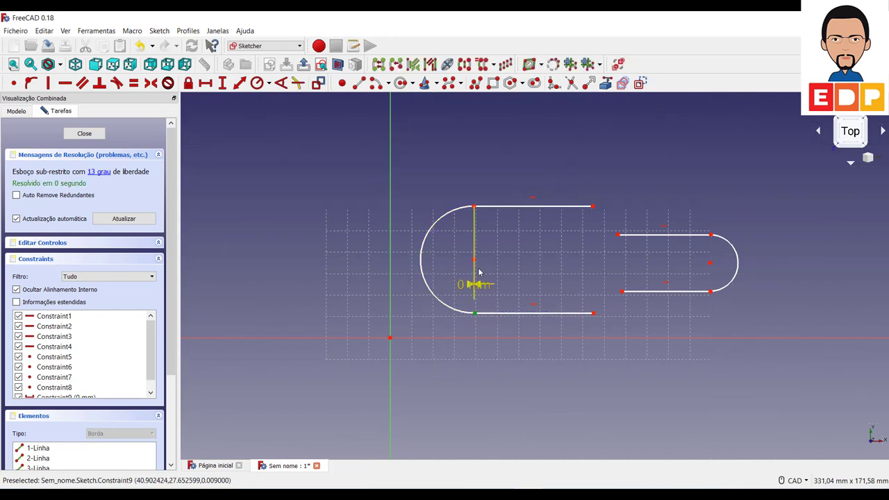
click(207, 82)
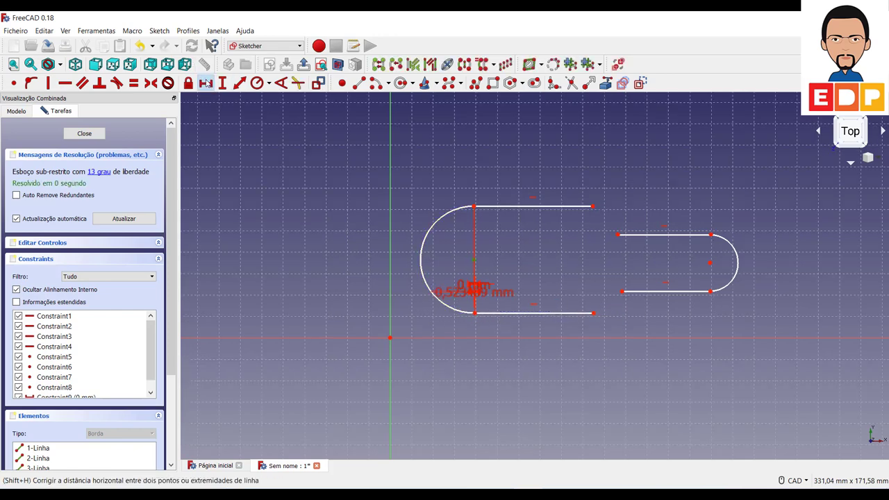
key(Return)
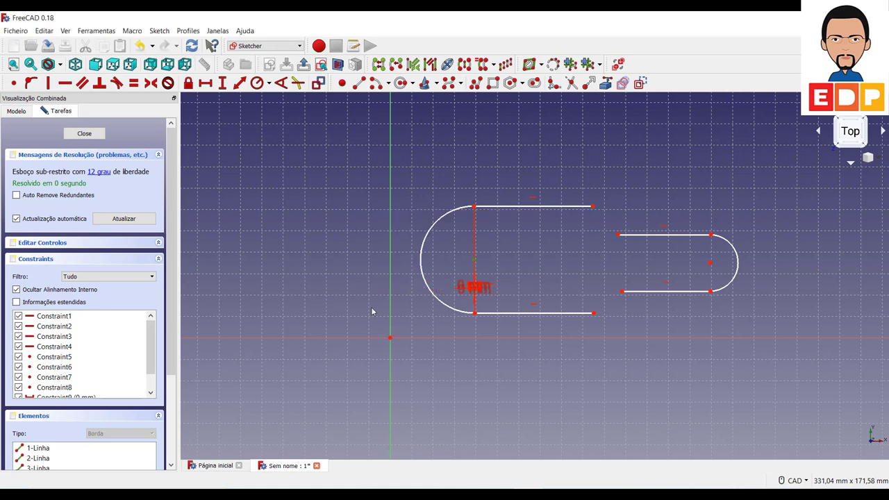
Step: Align the right arc's centre with its top and bottom line ends using 0 mm horizontal distances
click(710, 264)
click(710, 235)
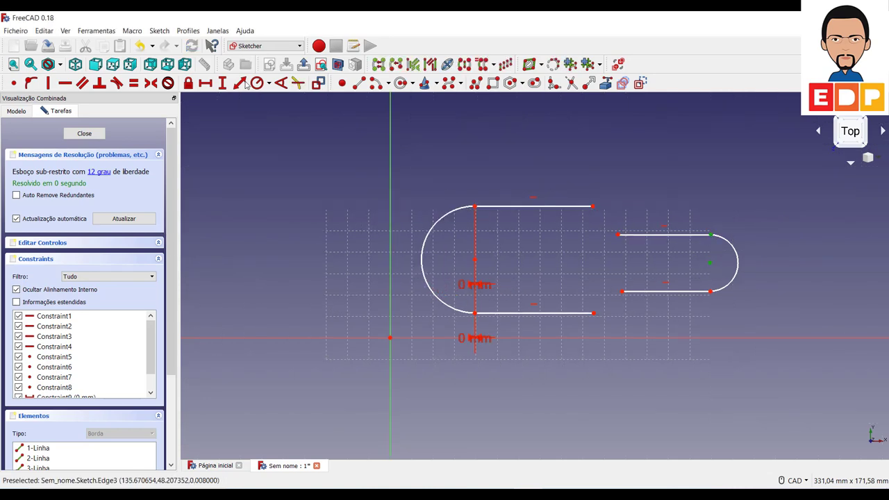
click(207, 84)
key(Return)
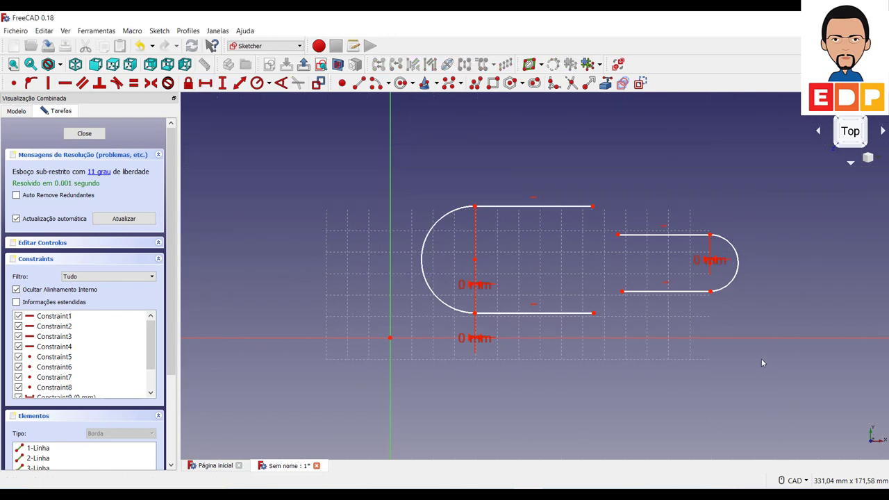
click(711, 292)
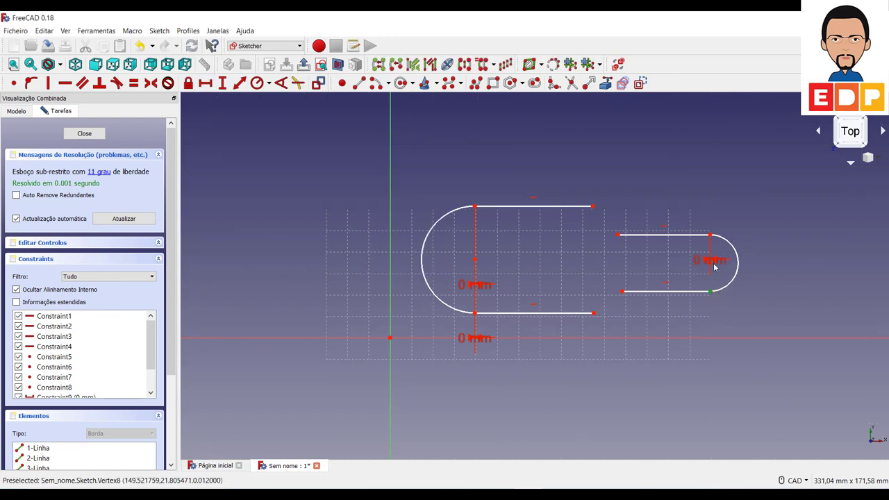
click(710, 264)
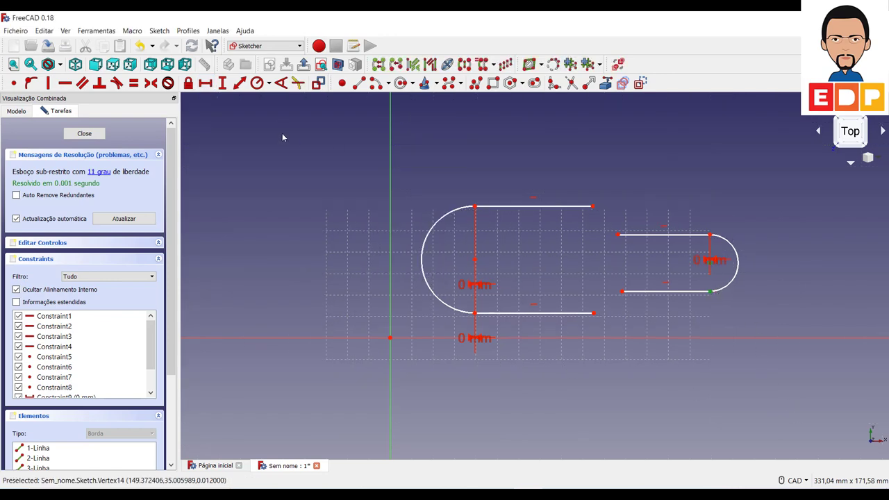
click(205, 83)
text(0,15)
key(Return)
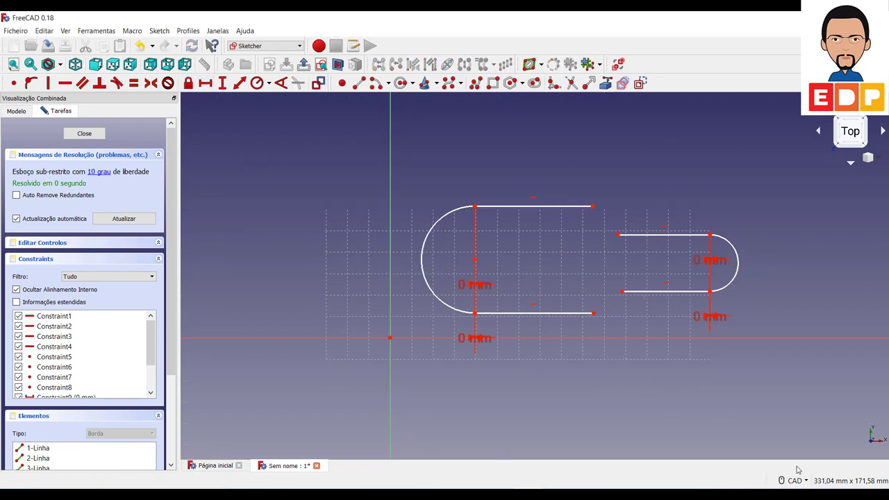
Step: Make each slot's top and bottom lines equal in length
click(644, 293)
click(658, 235)
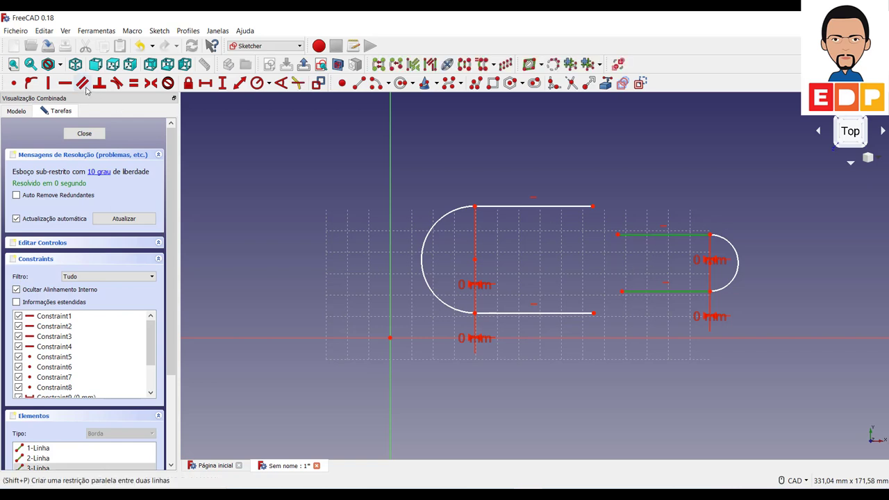
click(133, 83)
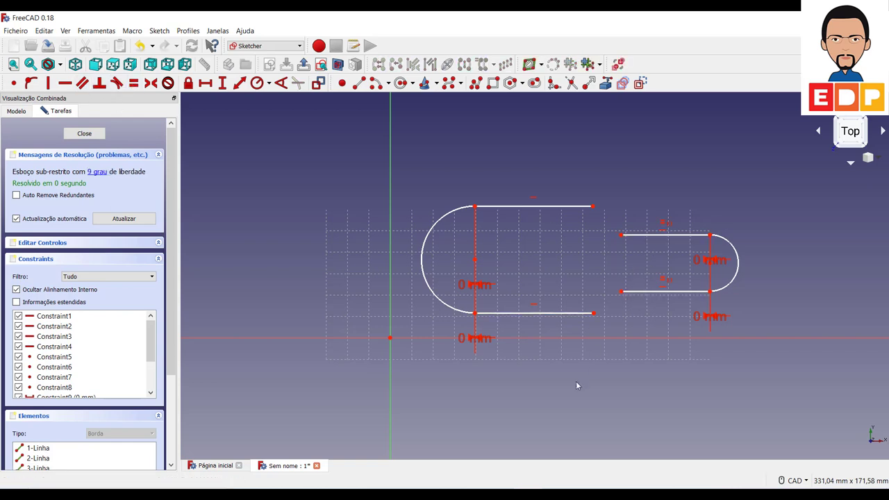
click(525, 313)
click(533, 210)
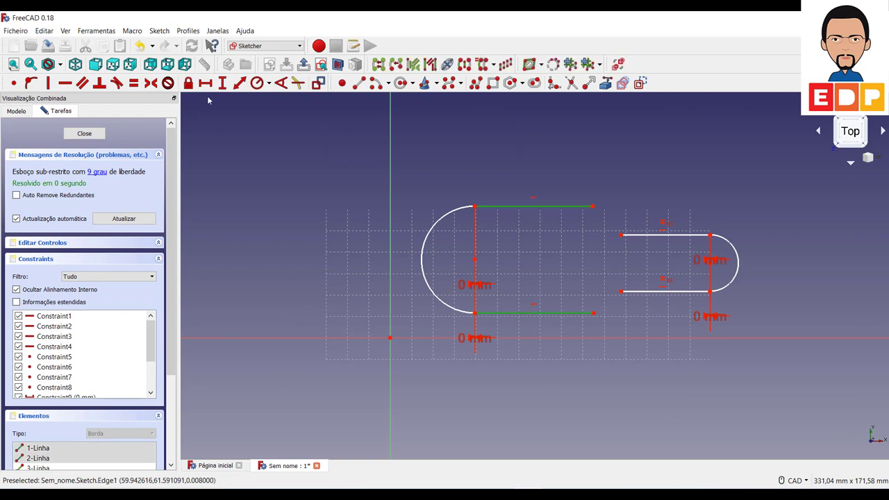
click(133, 83)
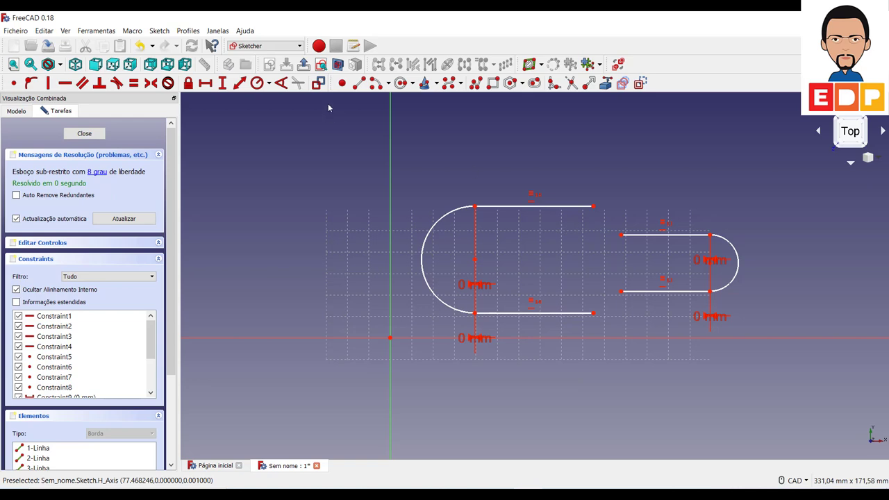
Step: Draw upper and lower centre-point arcs linking the wide slot's line ends to the narrow slot's lines
click(378, 84)
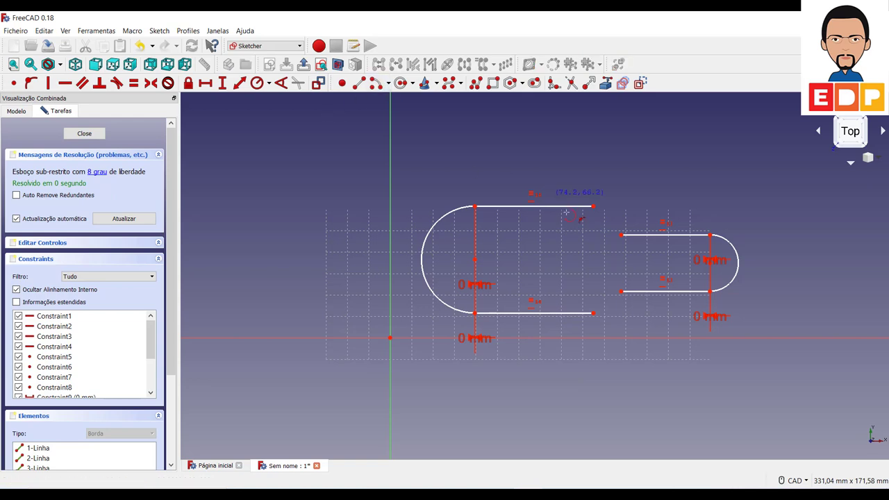
click(618, 206)
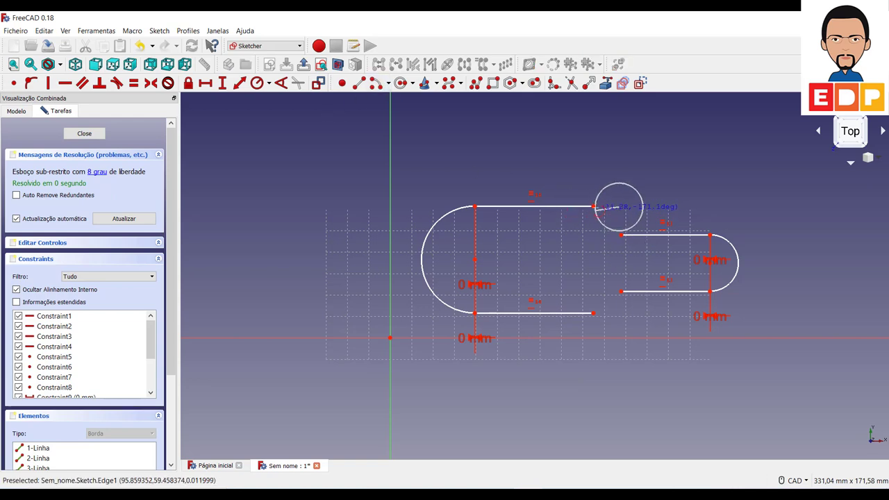
click(593, 206)
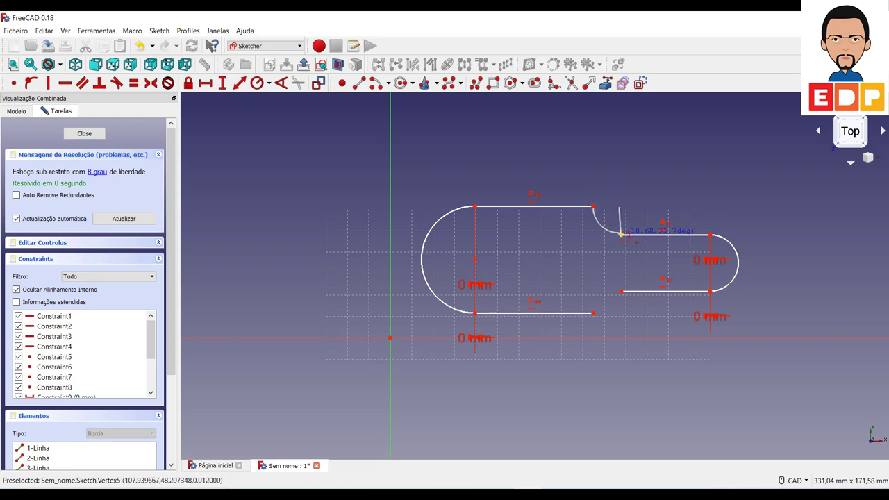
click(622, 235)
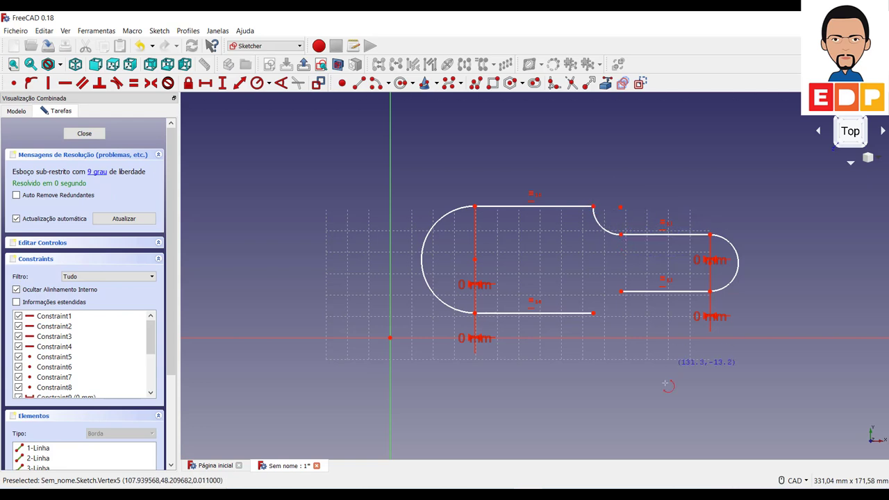
click(621, 320)
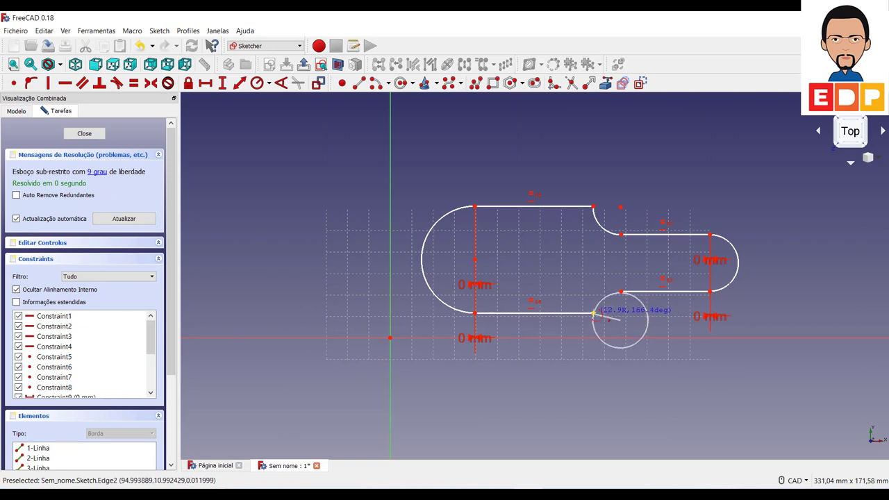
click(593, 314)
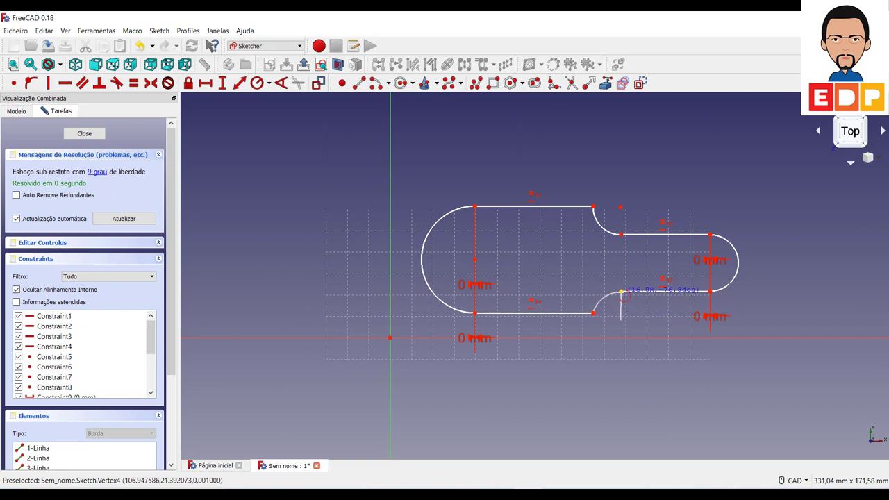
click(622, 292)
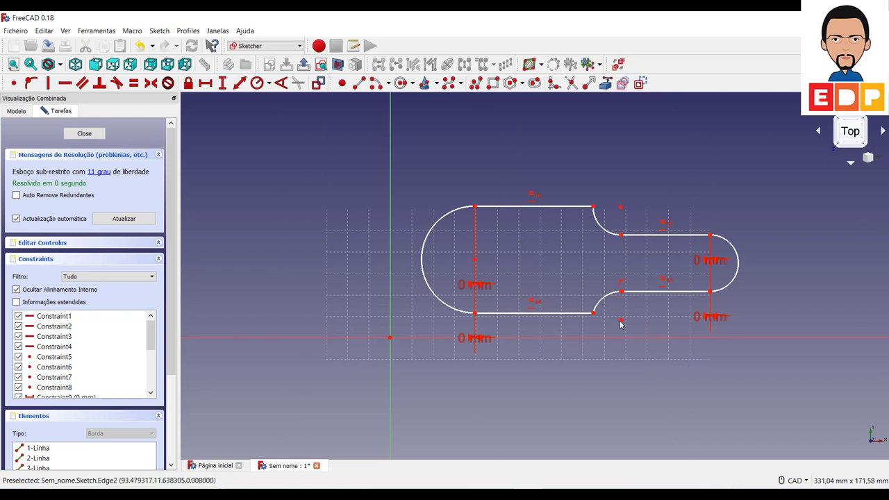
drag(621, 321, 621, 318)
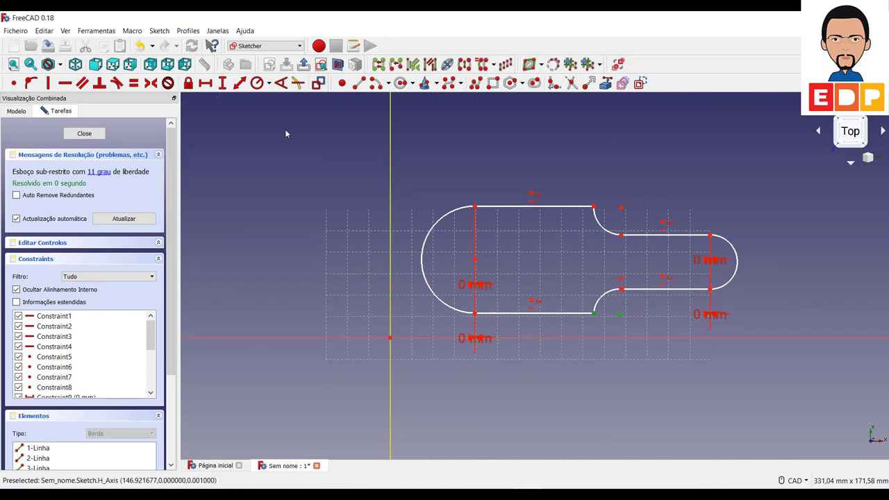
Step: Level the connecting arcs' centres with the slot line end points using 0 mm vertical distances
click(223, 82)
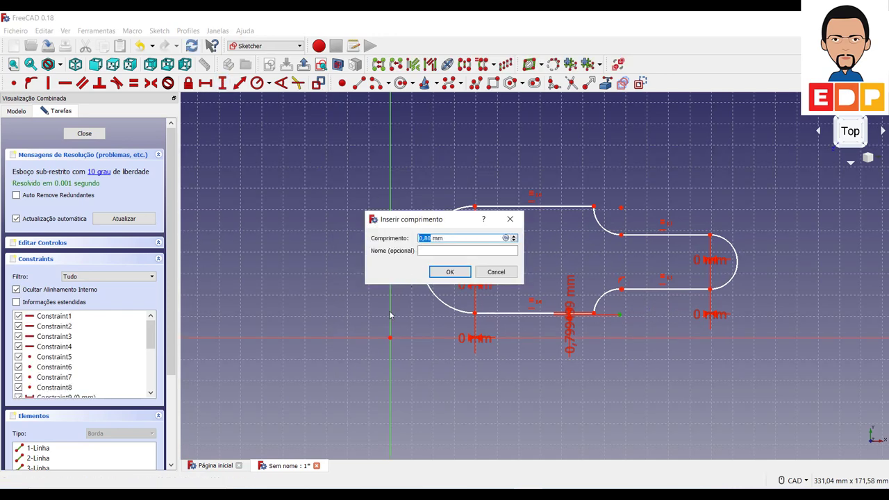
text(0)
key(Return)
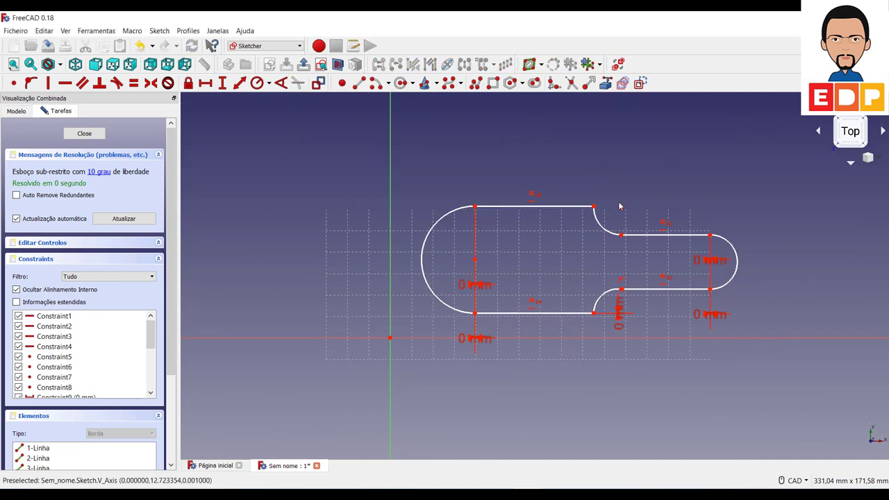
click(621, 210)
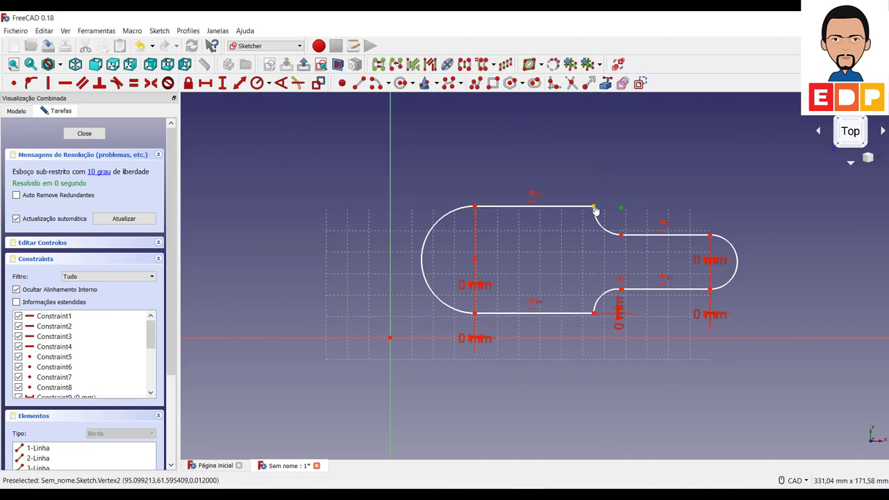
click(622, 209)
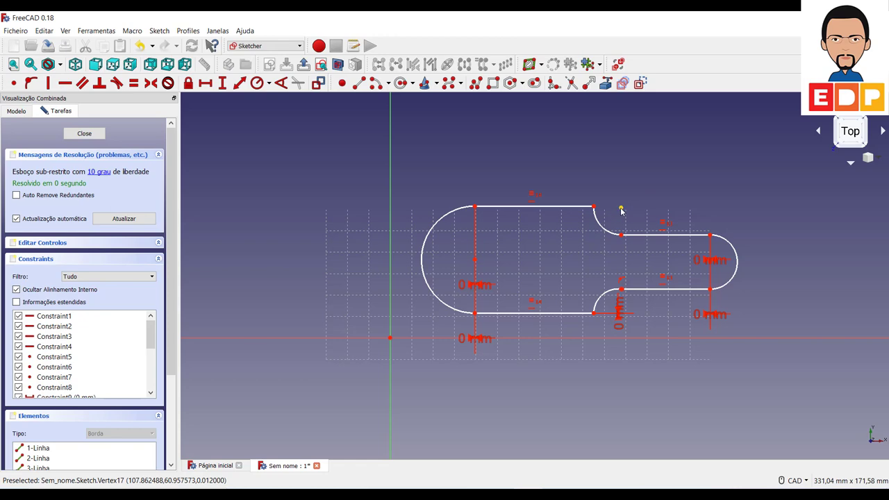
drag(622, 210, 622, 206)
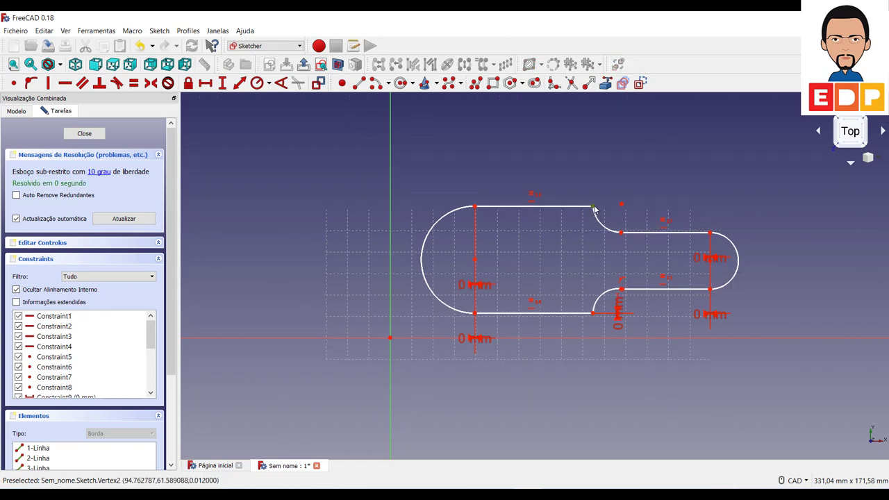
click(594, 207)
click(223, 83)
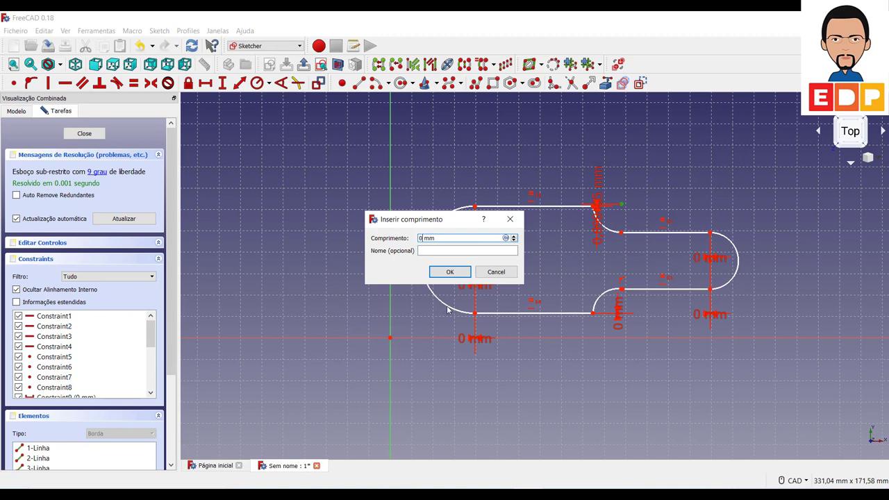
click(450, 273)
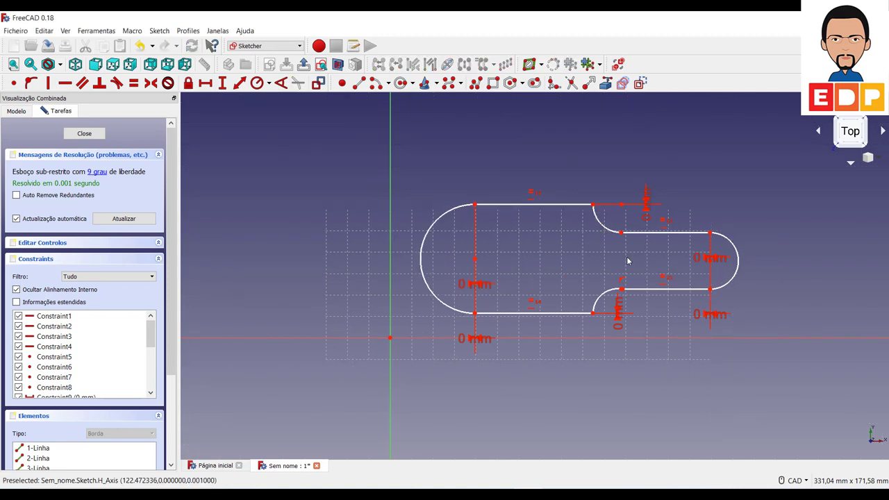
Step: Make the lower connecting arc's end coincident with the adjoining line end at the lower inner corner
mouse_move(655, 232)
mouse_down()
mouse_move(685, 214)
mouse_move(664, 250)
mouse_up()
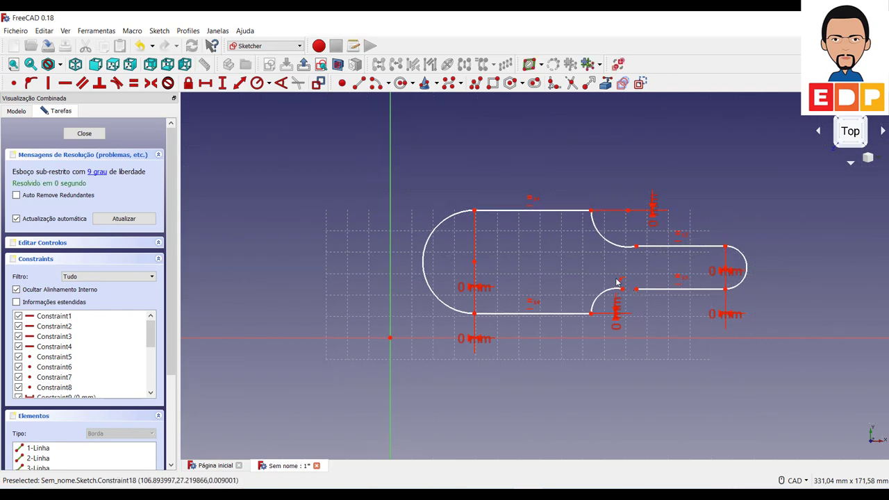
drag(616, 287, 653, 309)
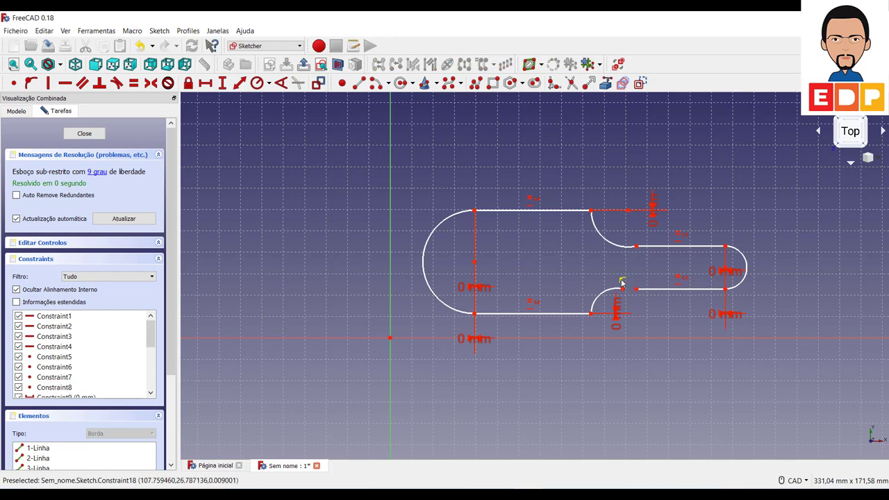
key(Escape)
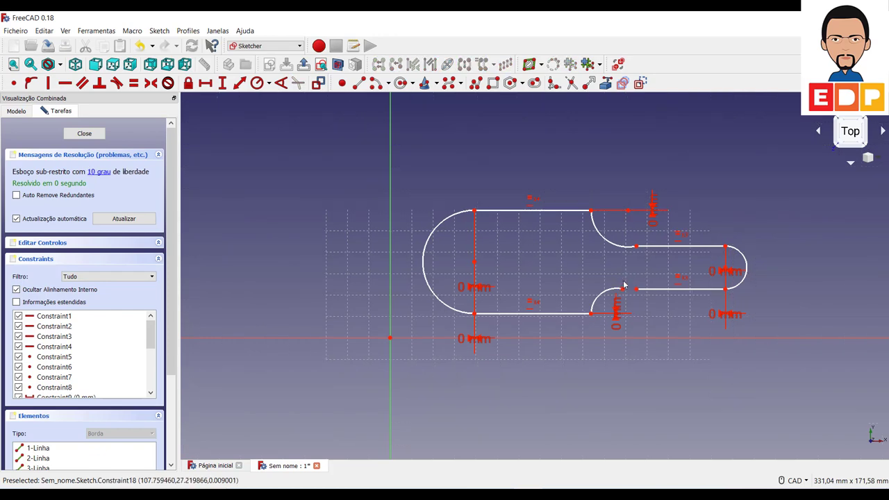
drag(644, 289, 612, 305)
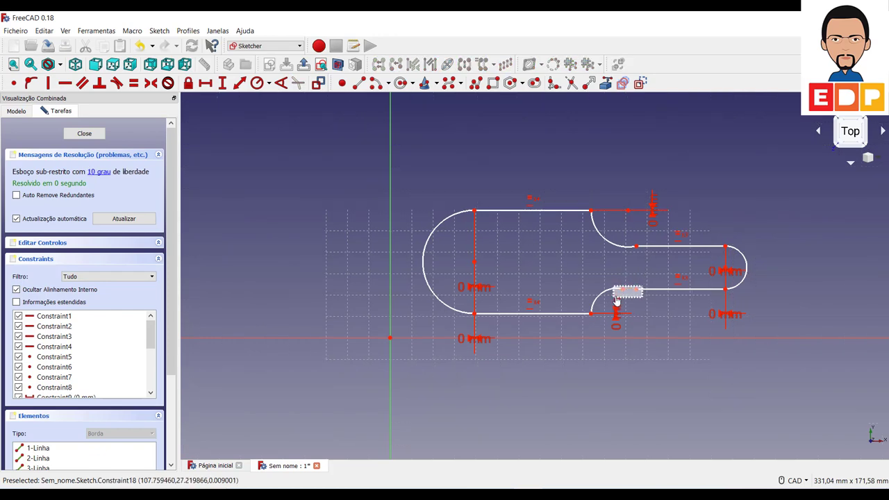
click(646, 391)
click(623, 290)
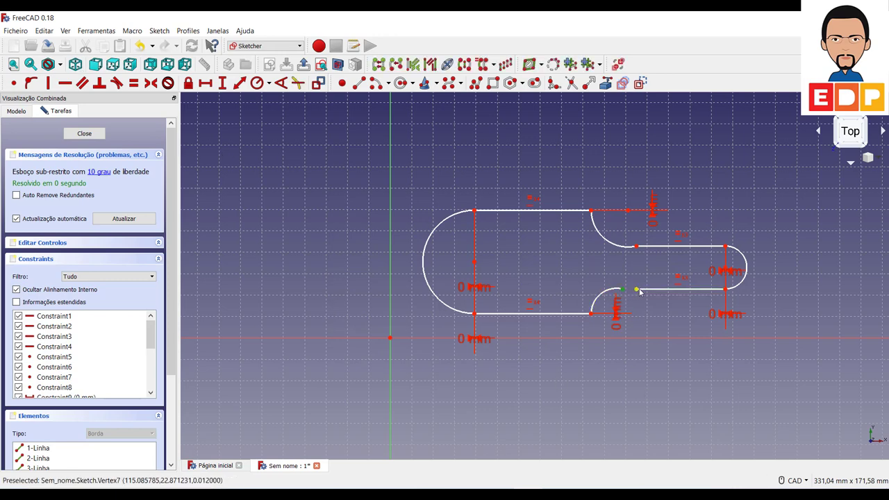
click(636, 289)
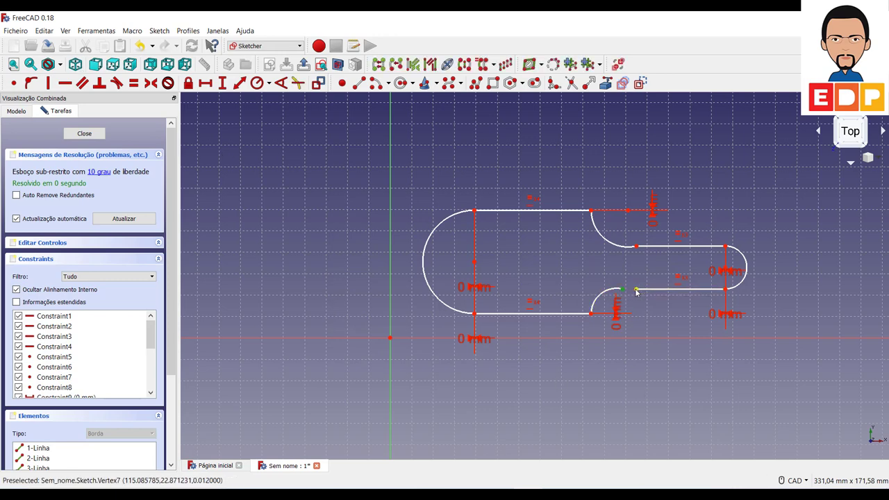
click(14, 83)
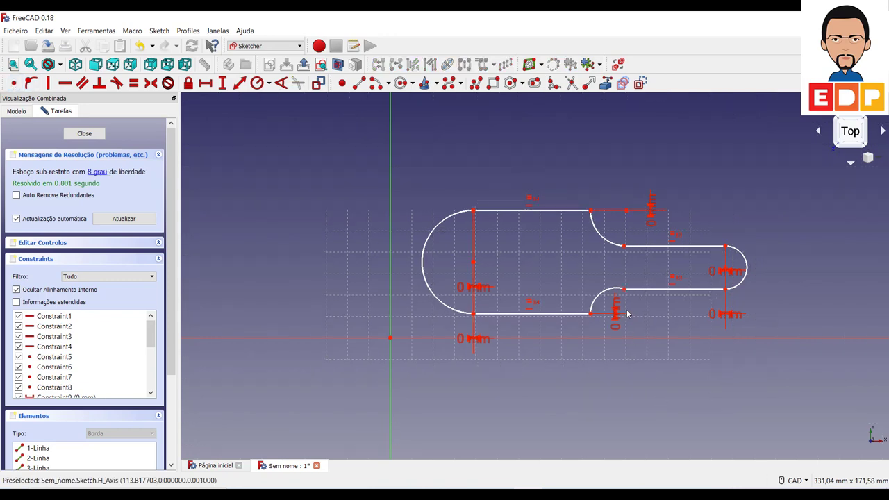
drag(601, 298, 598, 301)
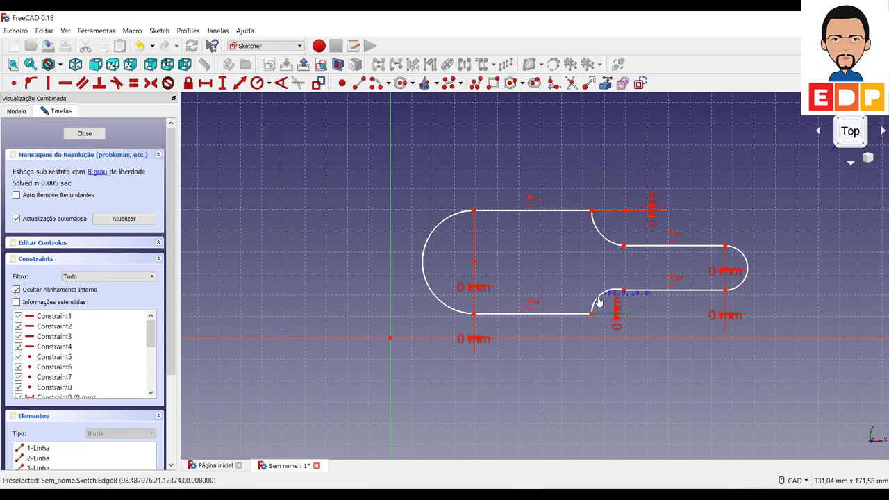
Step: Apply radius constraints: 30 mm on the big left end arc, 19 mm on the right end arc
click(424, 283)
click(257, 83)
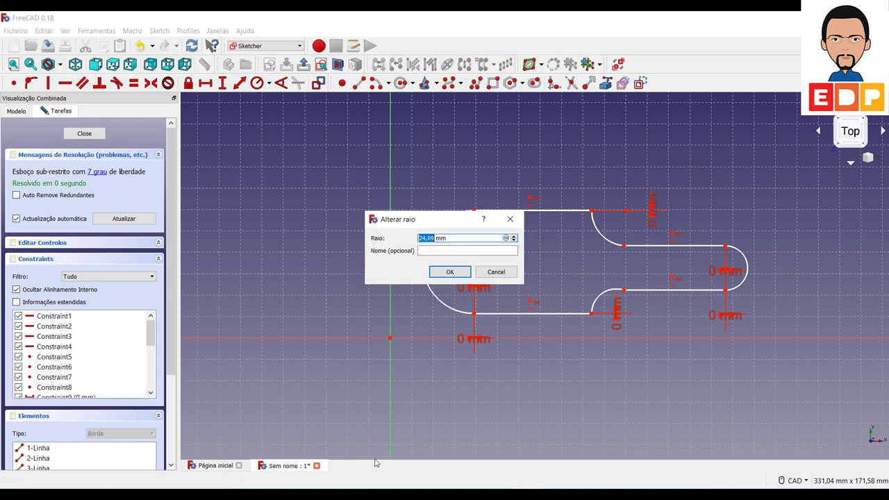
text(3)
text(0)
key(Return)
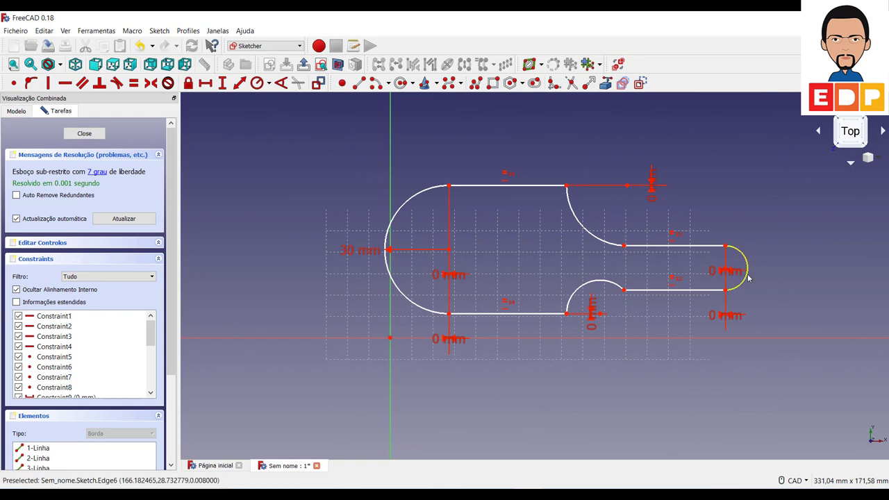
click(748, 273)
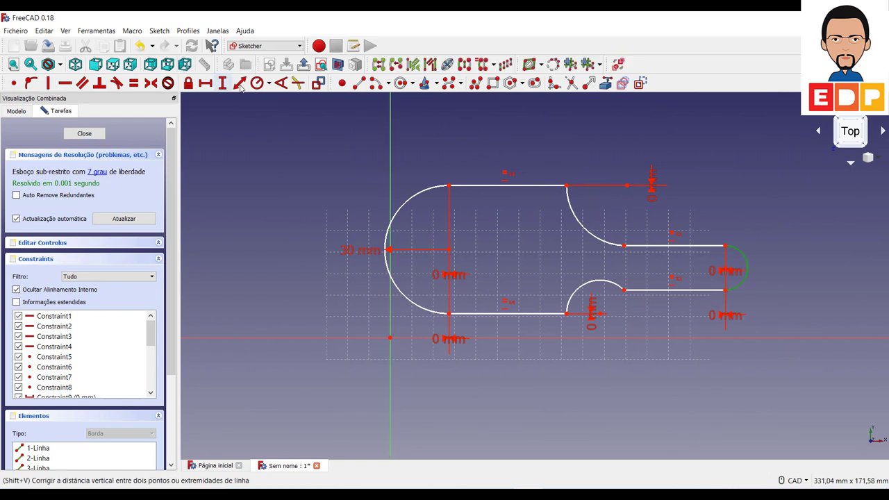
click(257, 82)
text(1)
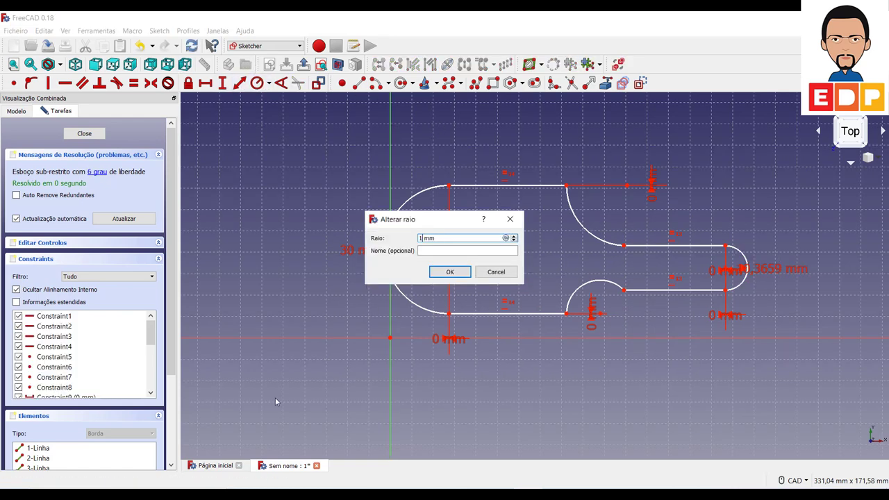
text(9)
key(Return)
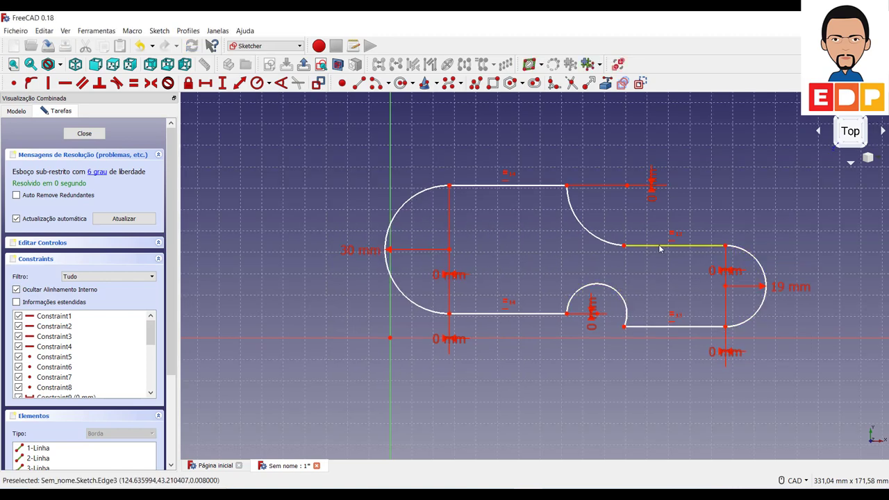
Step: Align the small step arcs' end points with two 0 mm horizontal distance constraints
drag(667, 203, 602, 201)
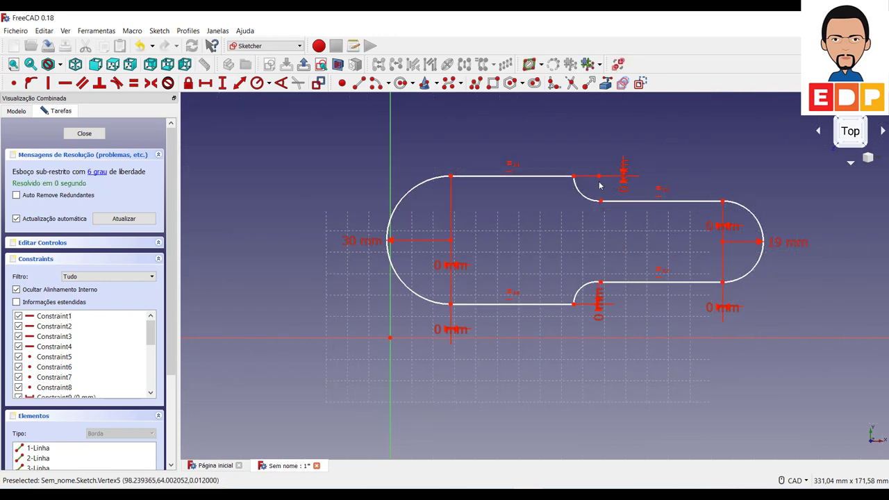
click(600, 185)
click(602, 202)
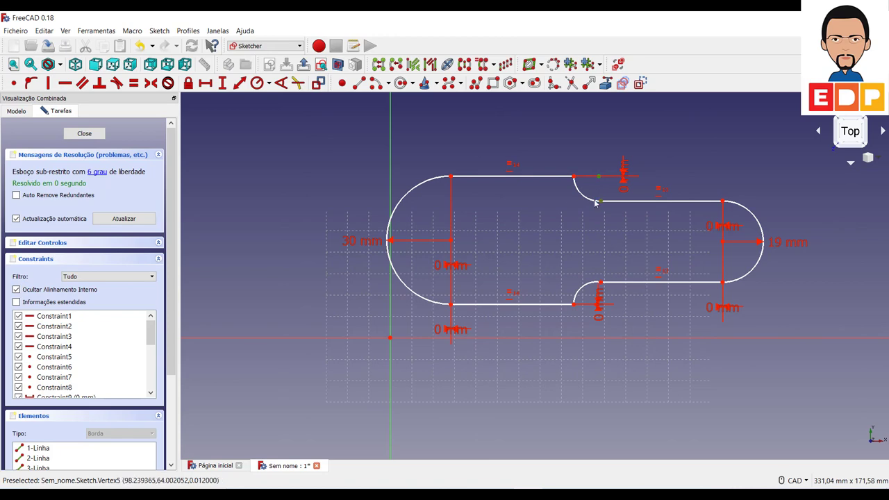
click(205, 83)
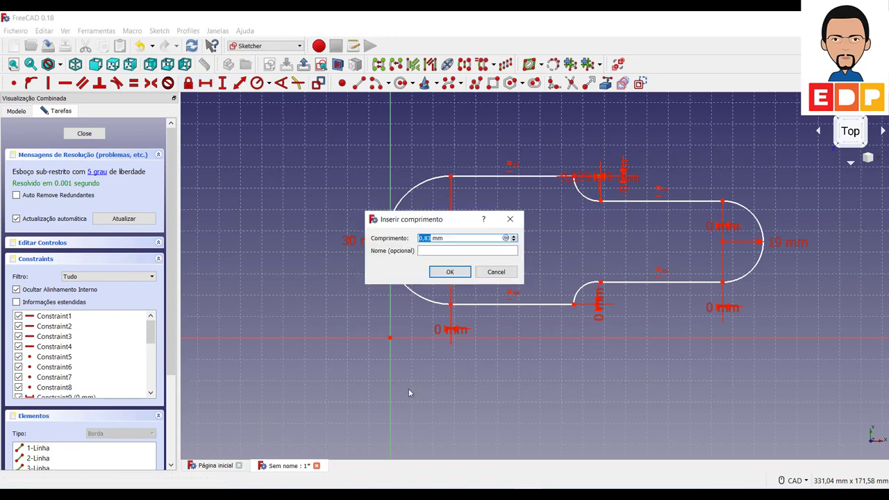
text(0)
key(Return)
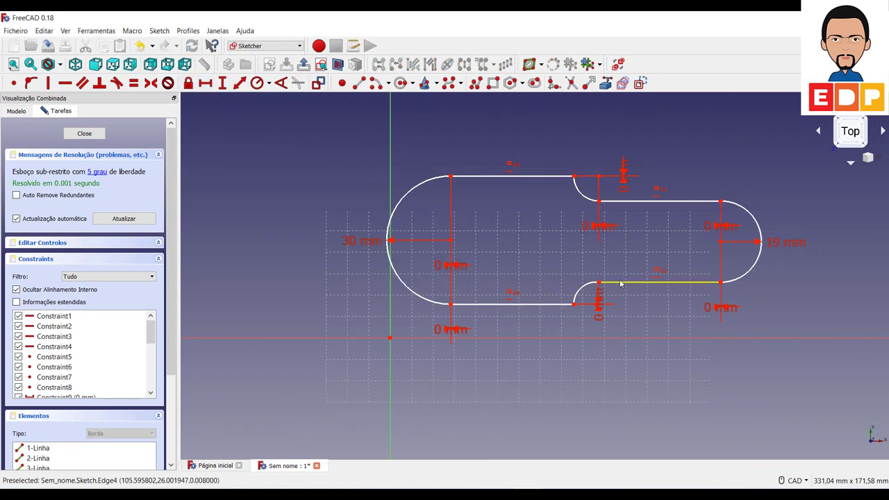
drag(653, 286, 607, 278)
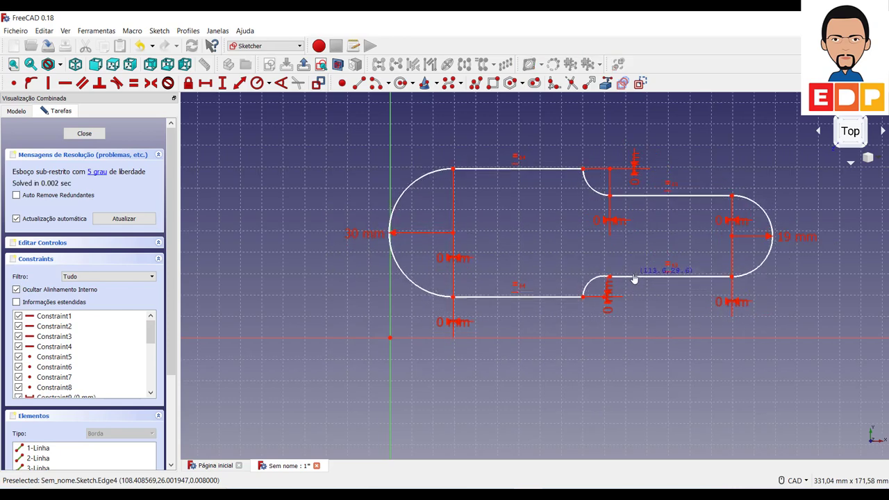
click(607, 277)
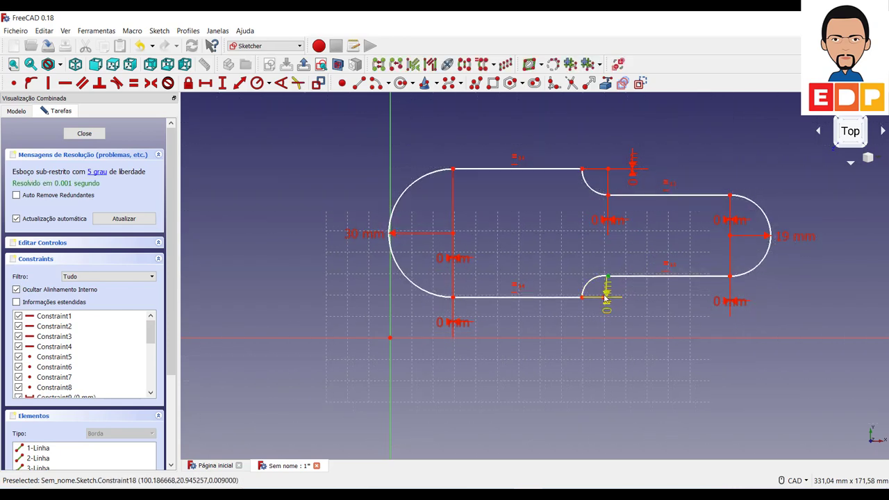
click(604, 301)
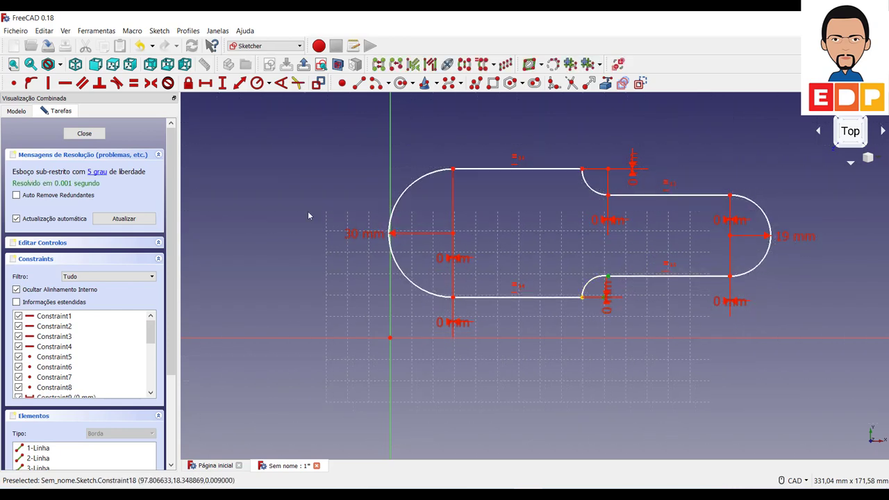
click(205, 83)
key(Return)
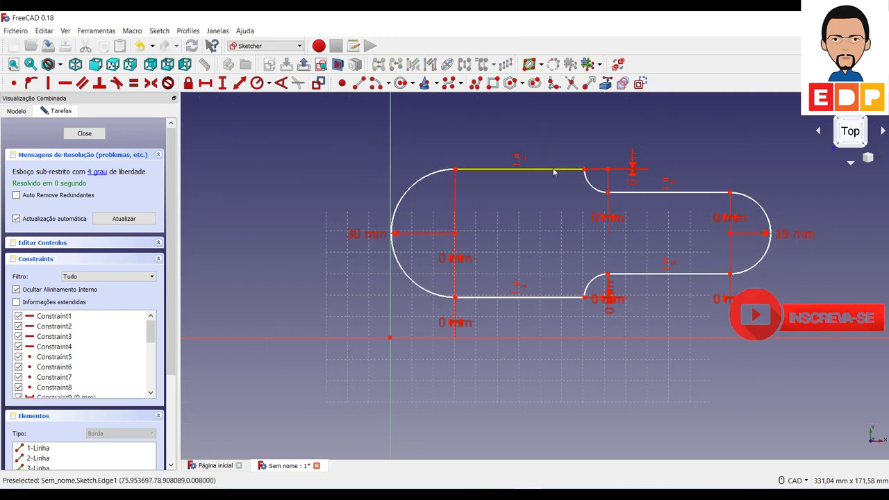
Step: Fix the narrower slot's straight top edge at a 24 mm horizontal length
mouse_move(555, 169)
mouse_down()
mouse_move(533, 198)
mouse_move(486, 204)
mouse_up()
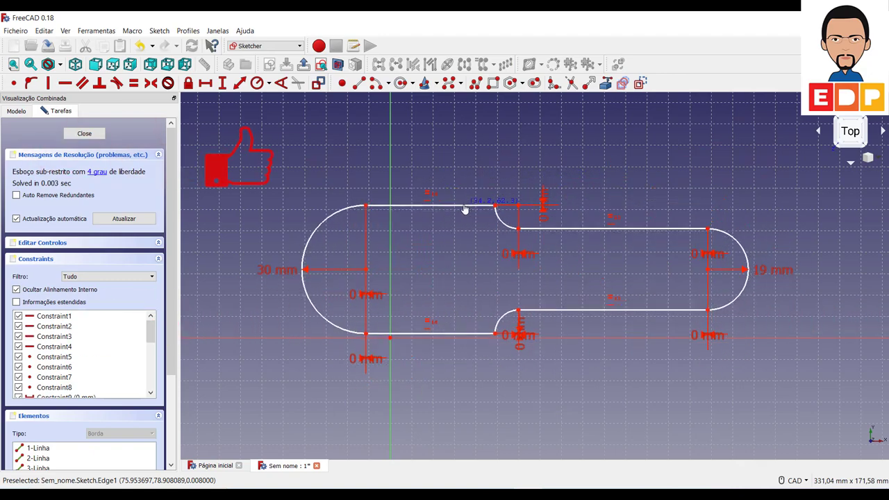
click(591, 229)
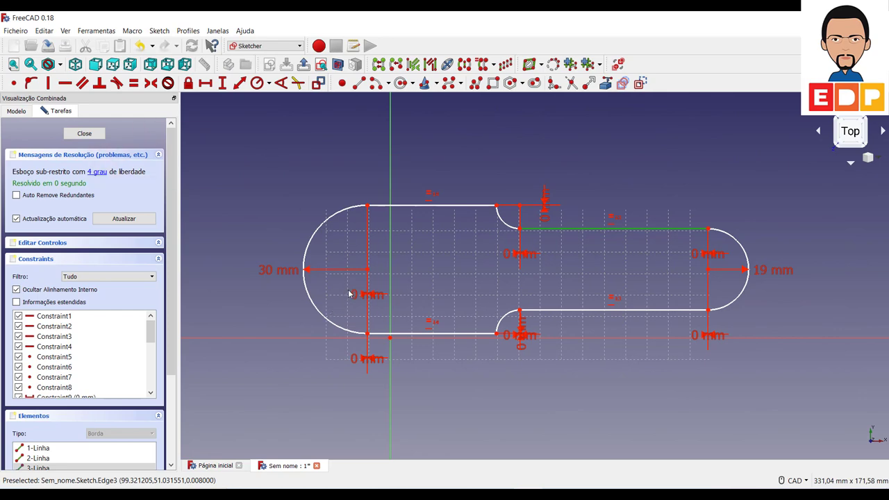
click(205, 83)
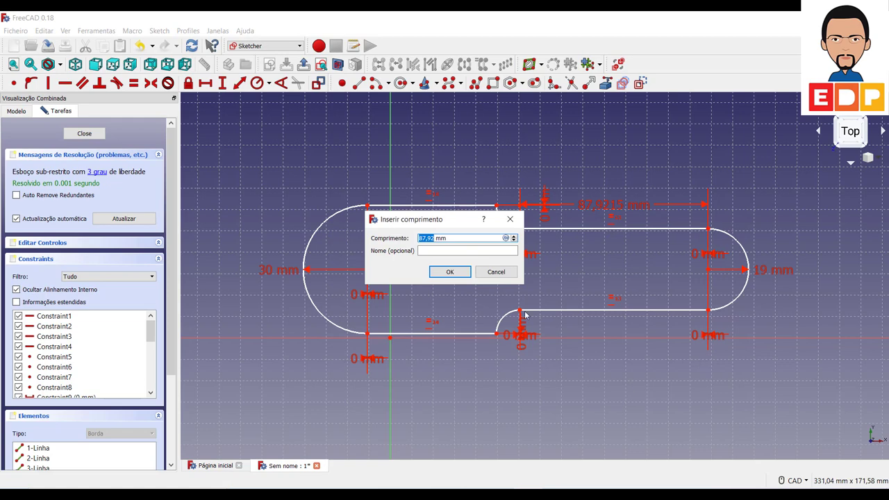
key(Return)
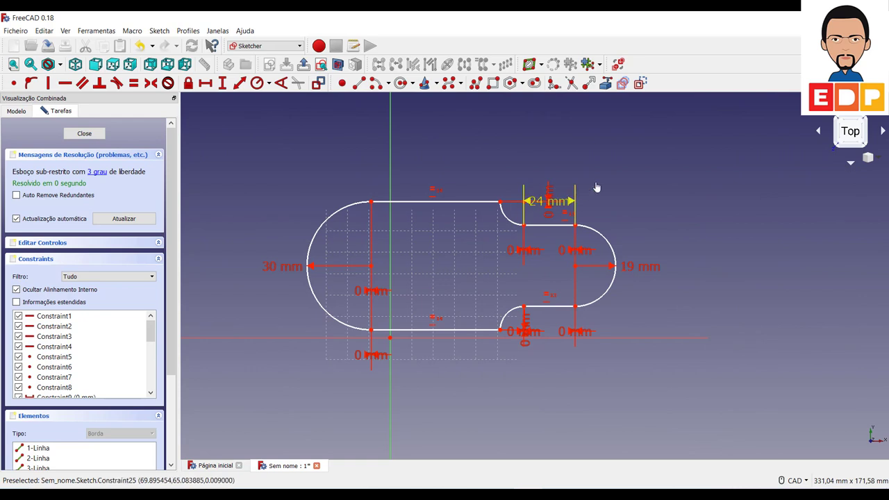
drag(598, 188, 656, 142)
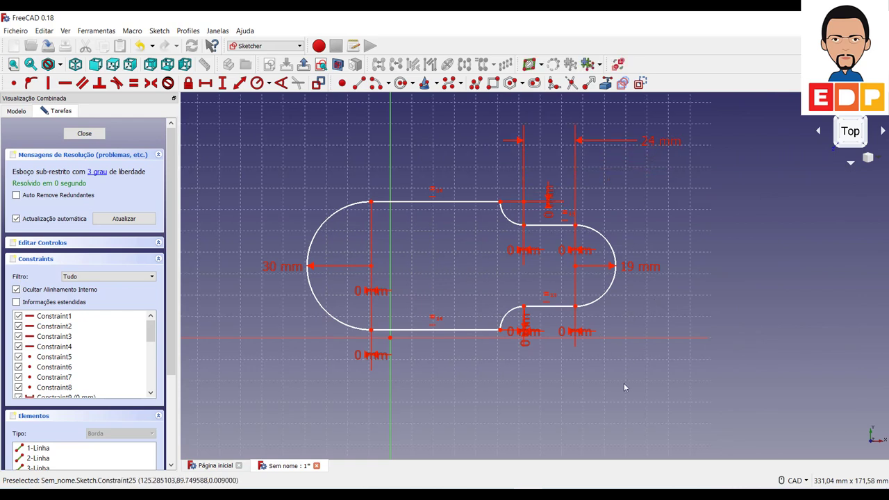
Step: Try a radius constraint on the lower small step arc, then cancel it
click(510, 314)
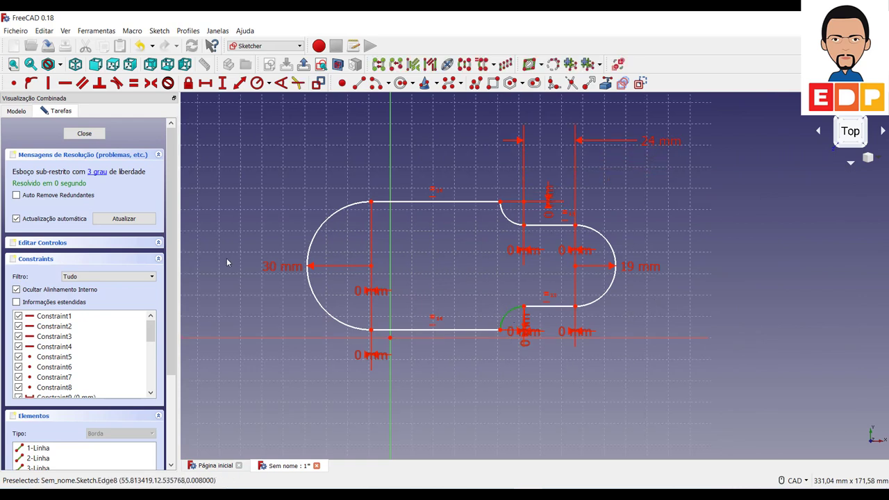
click(259, 83)
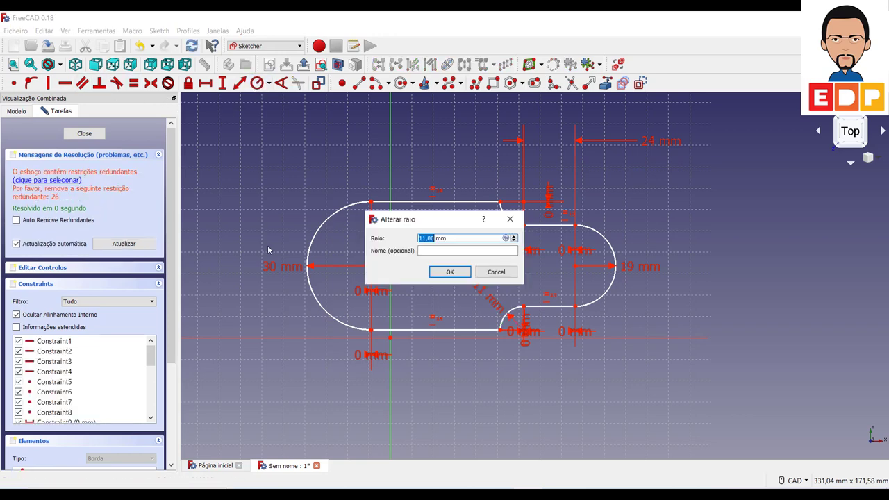
click(496, 273)
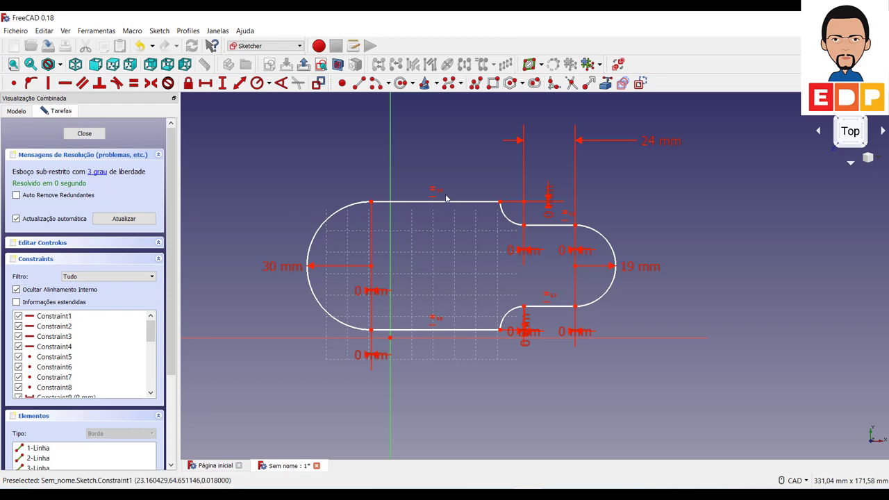
Step: Constrain the wider slot's straight top edge to a 48 mm horizontal length
drag(613, 290, 675, 292)
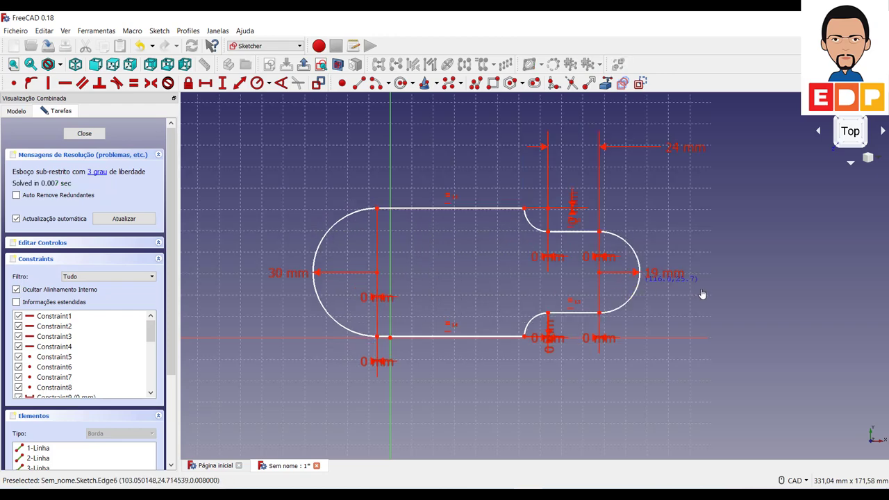
click(499, 218)
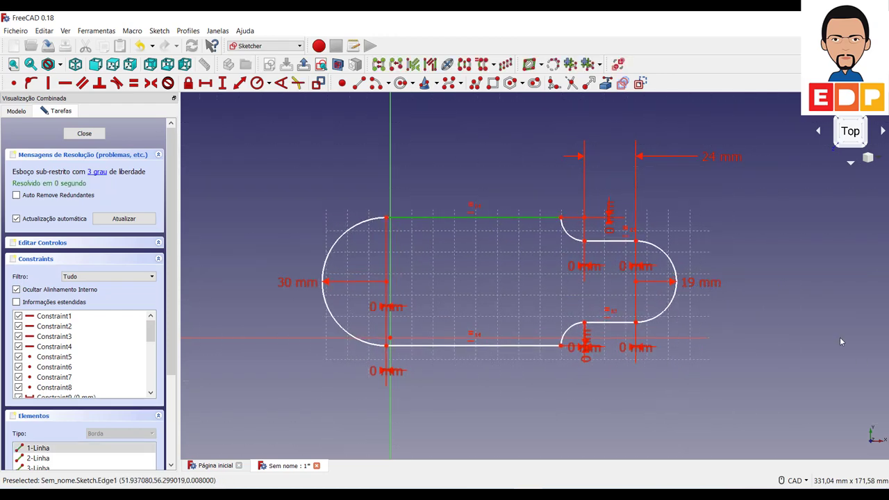
click(205, 83)
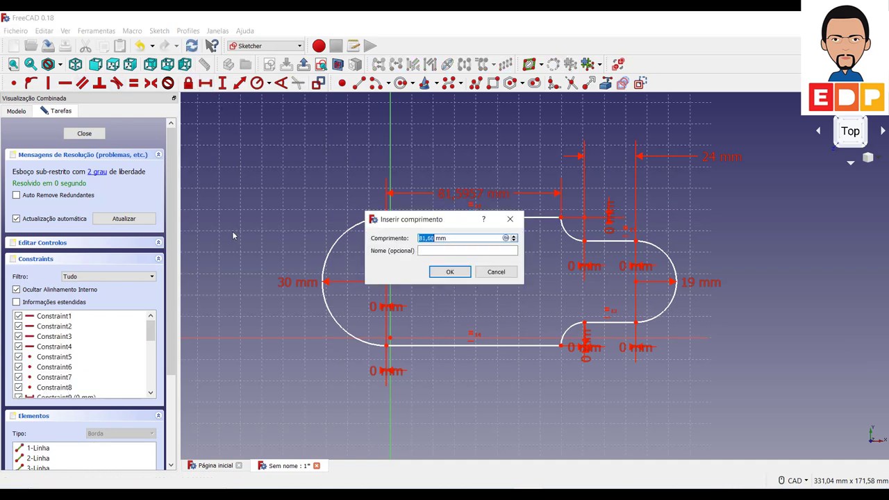
text(48)
key(Return)
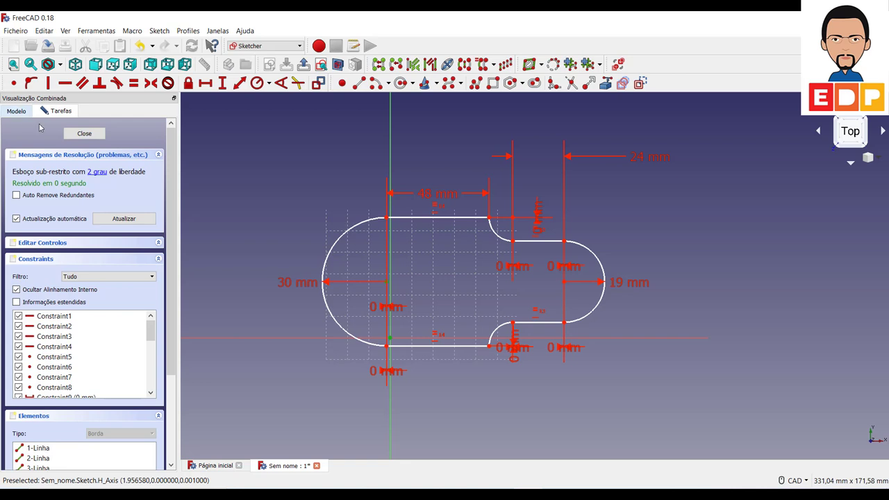
Step: Make the large arc's centre coincident with the origin, close the sketch, and view isometrically
click(88, 174)
click(14, 83)
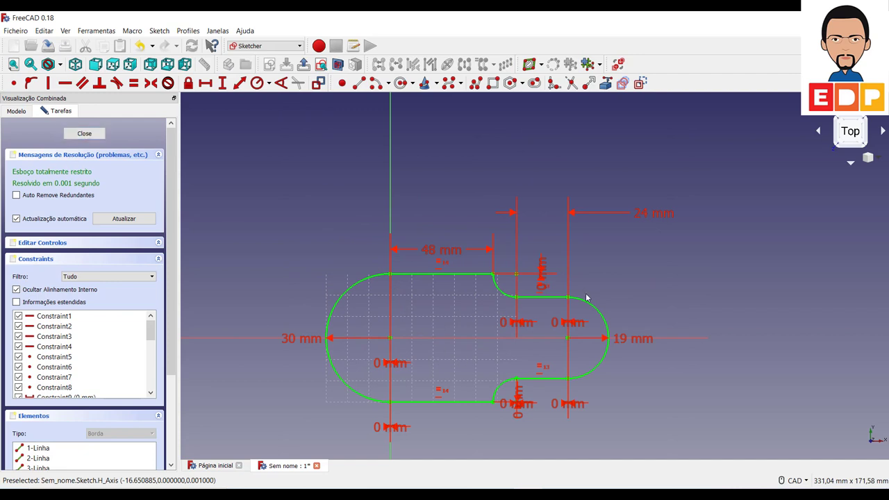
click(84, 133)
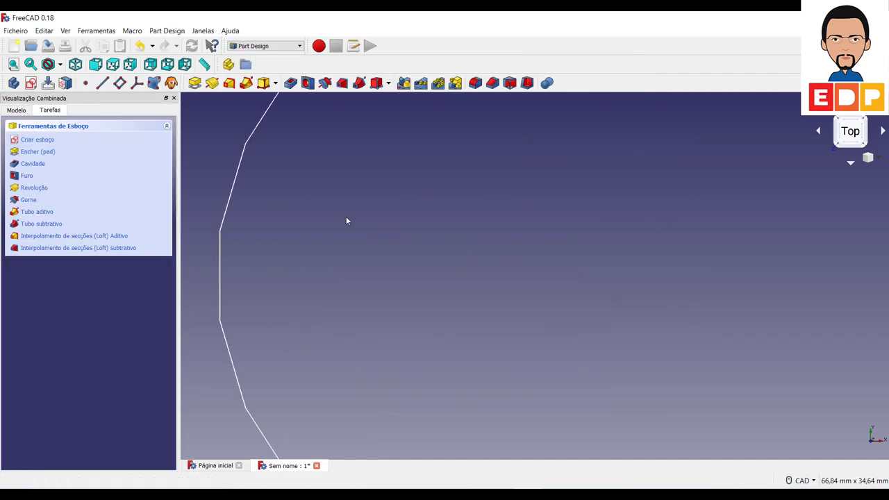
click(866, 121)
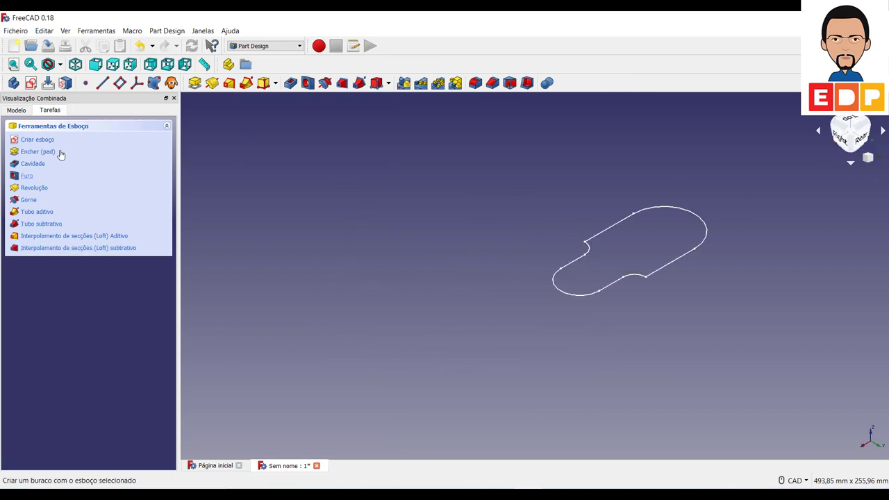
Step: Pad the slot sketch into a solid plate 4.5 mm thick
click(194, 83)
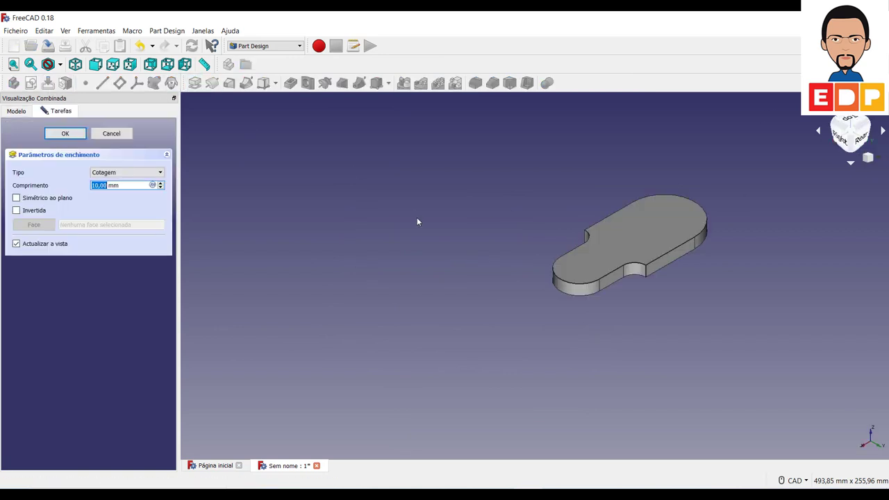
text(4)
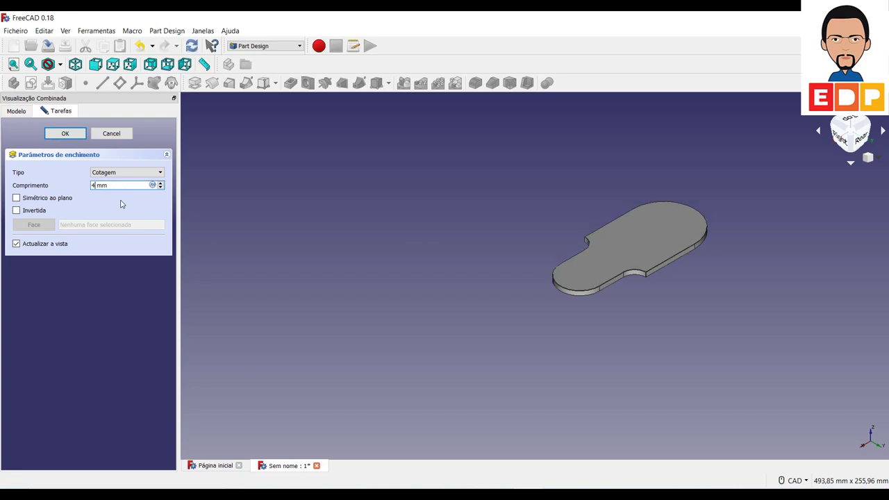
text(5)
key(Return)
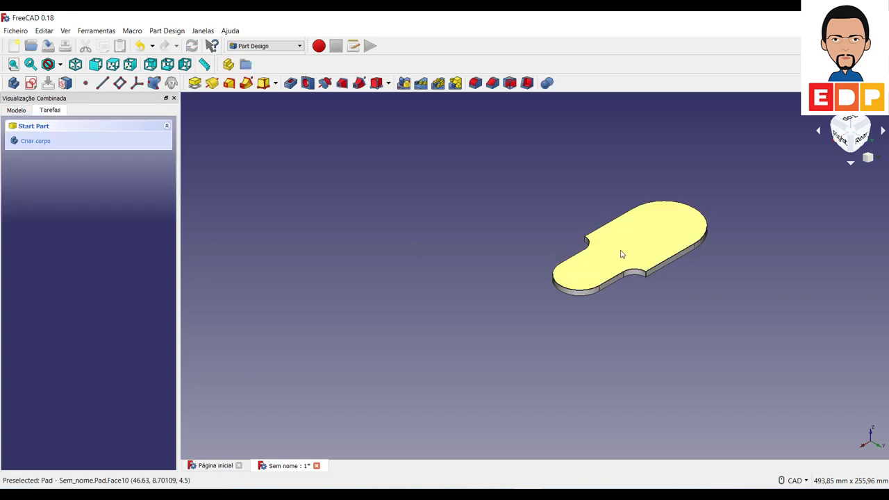
Step: Start a new sketch on the plate's top face and draw two circles, left and right
click(36, 140)
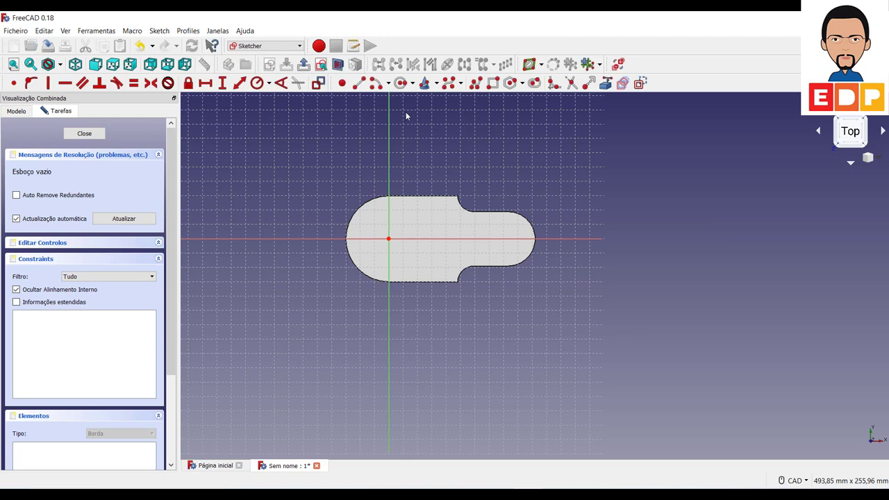
click(401, 83)
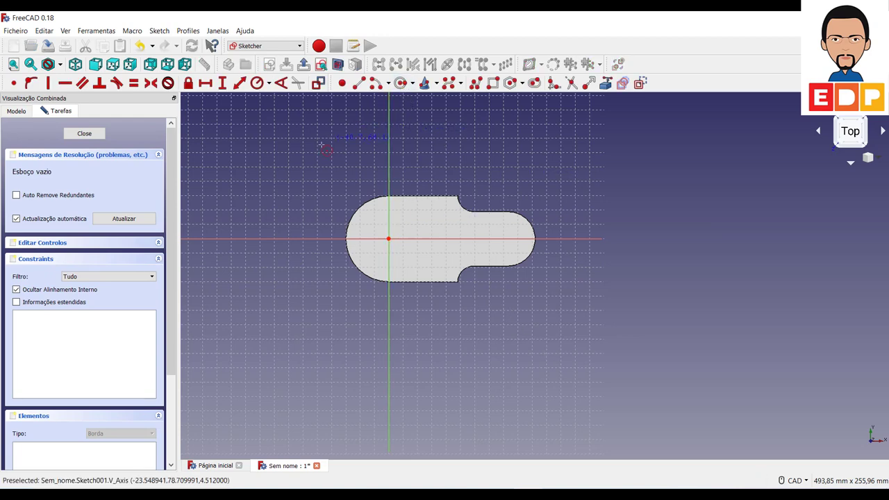
click(292, 154)
click(317, 156)
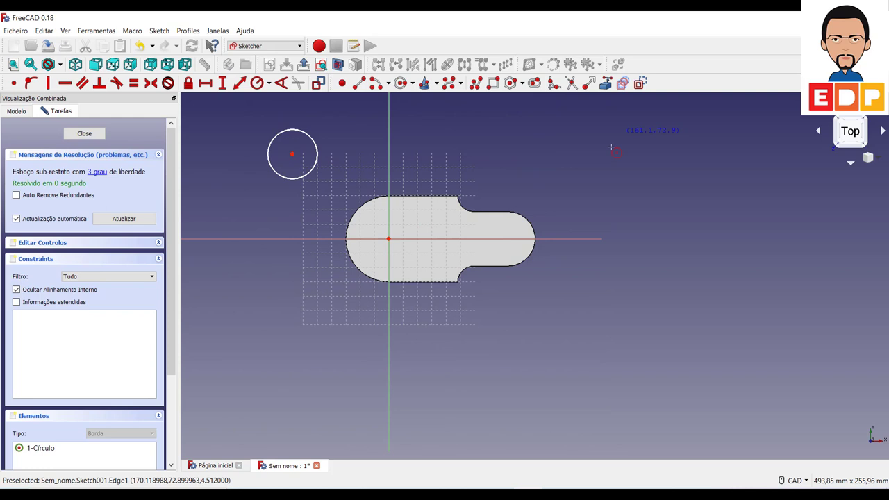
click(533, 157)
click(558, 161)
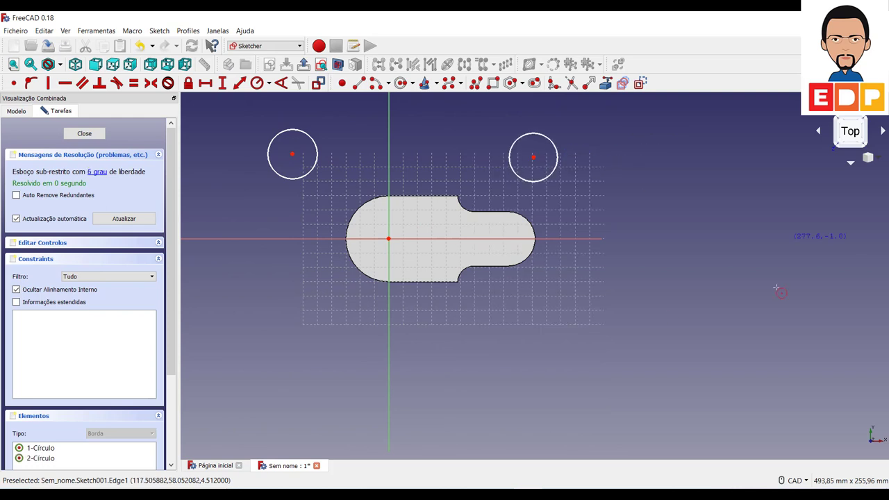
right_click(340, 300)
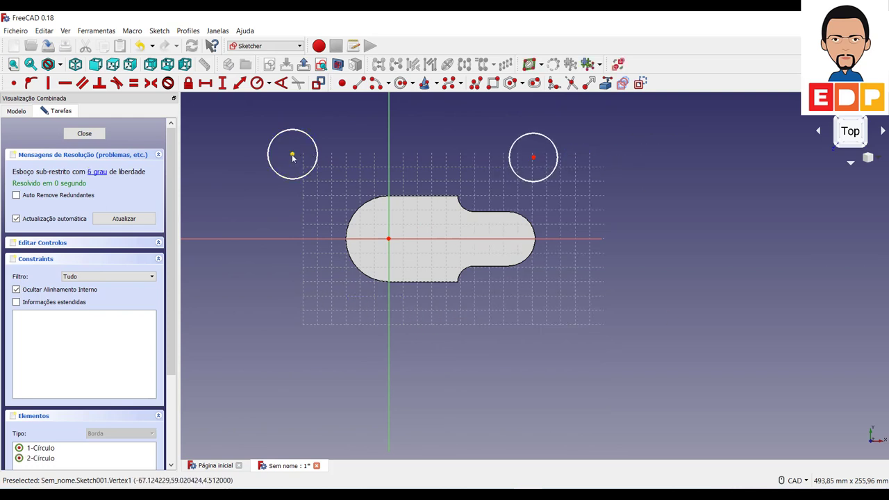
Step: Make the two circles equal and give the left circle a 19 mm diameter
click(297, 177)
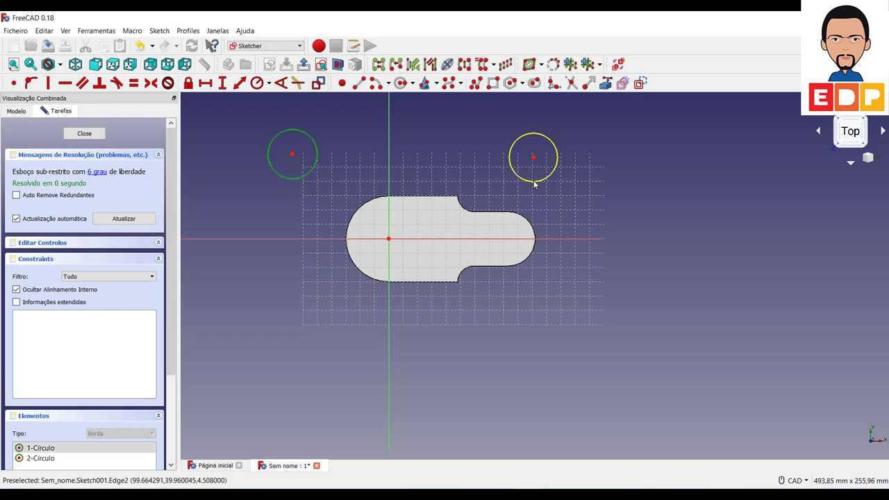
click(535, 182)
click(134, 82)
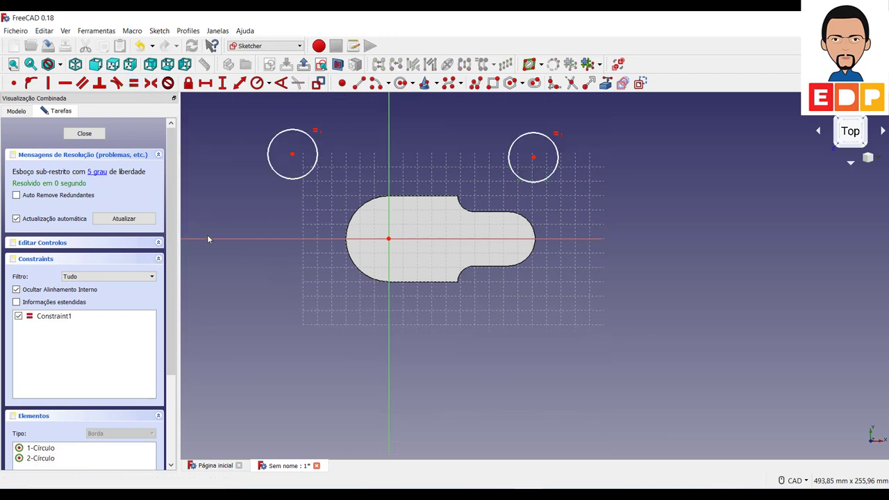
drag(293, 153, 280, 196)
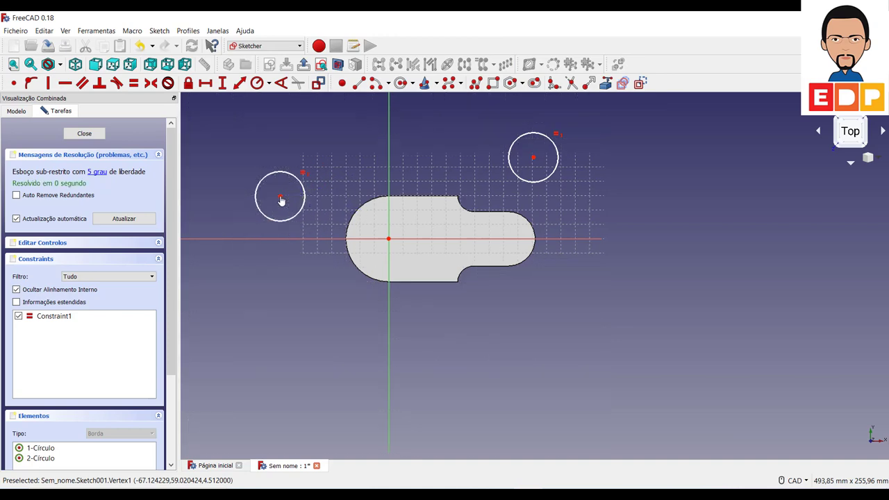
click(269, 84)
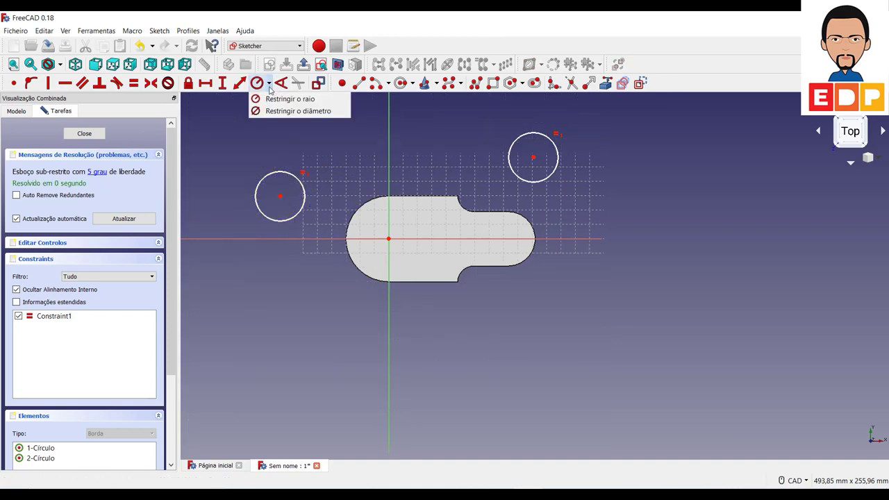
click(277, 109)
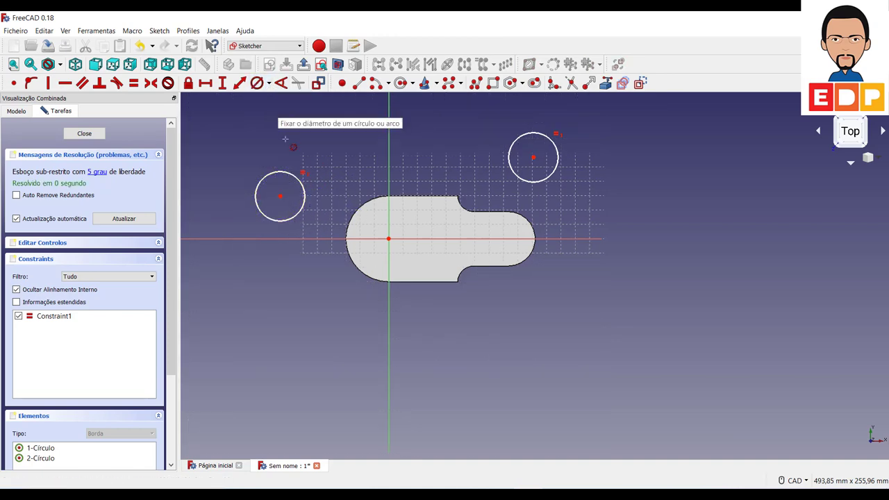
click(289, 178)
text(1)
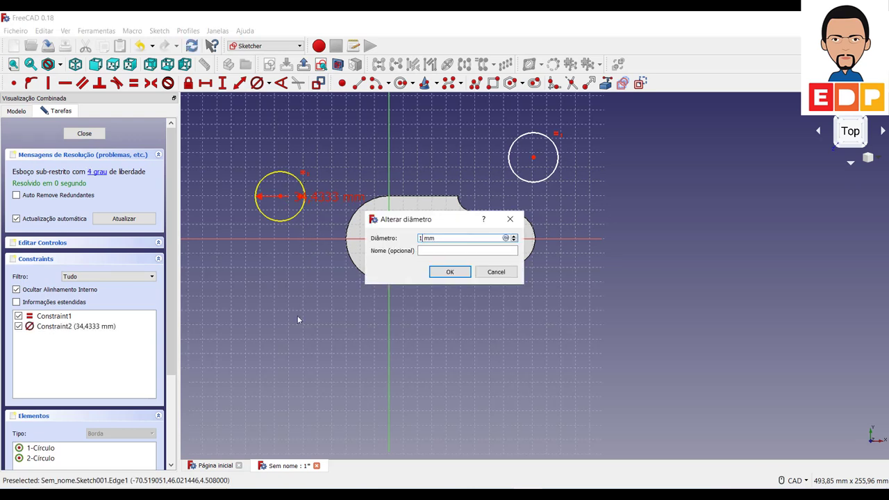
text(9)
key(Return)
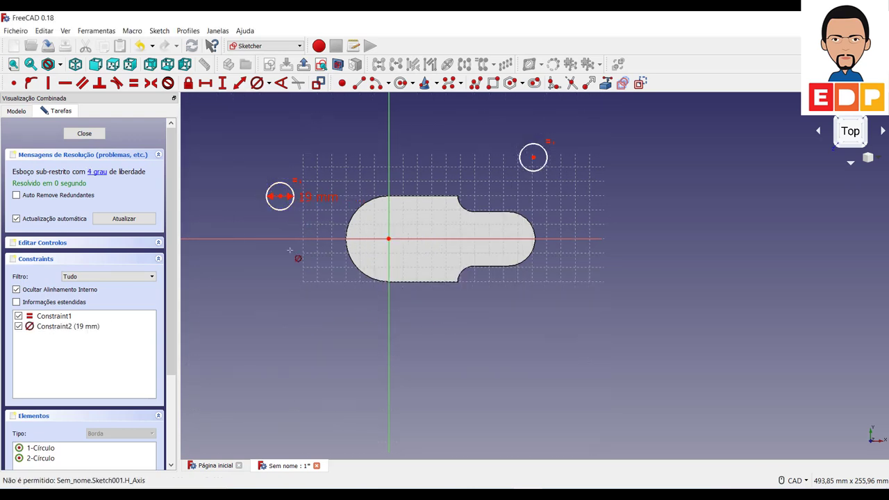
right_click(289, 250)
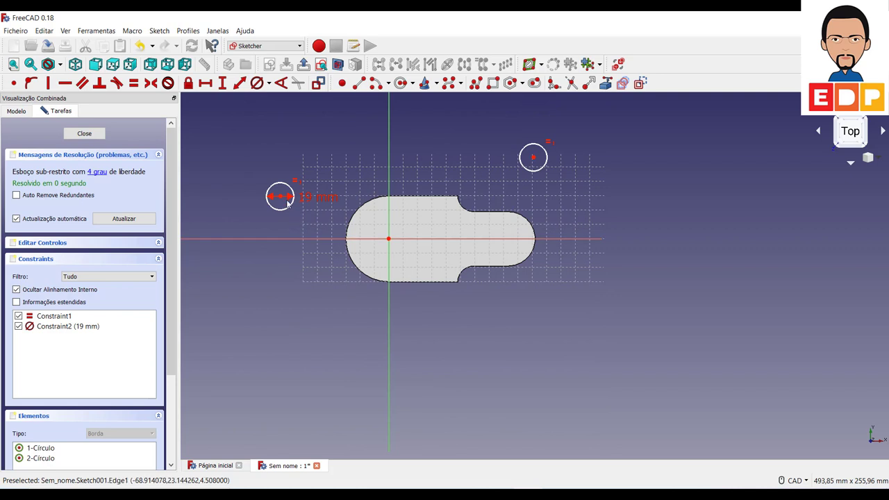
Step: Put the left circle's centre on the origin and the right circle's centre on the horizontal axis
click(281, 197)
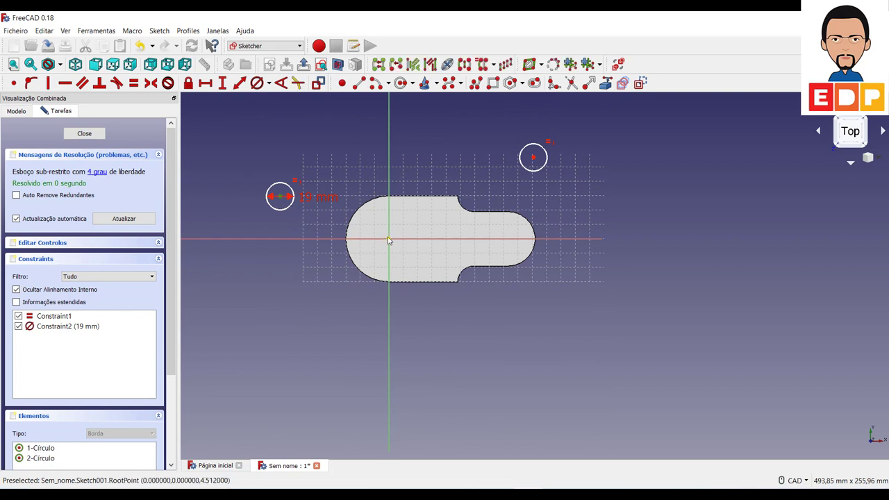
click(13, 82)
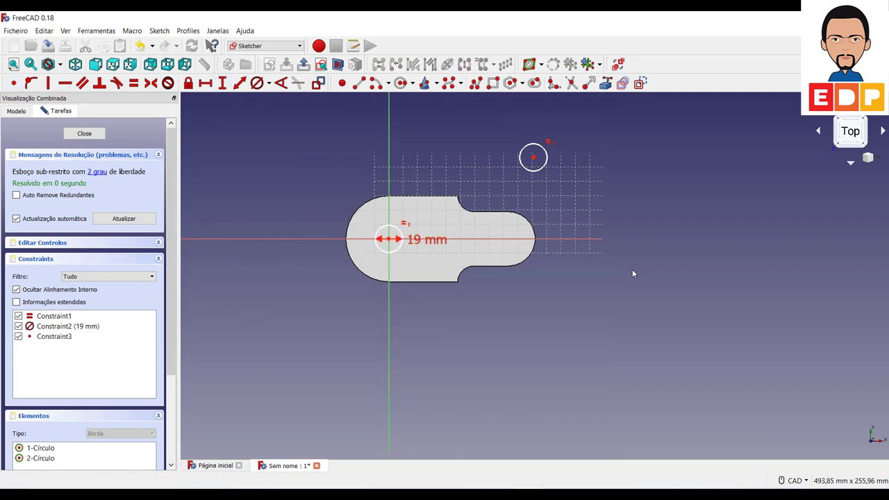
click(533, 160)
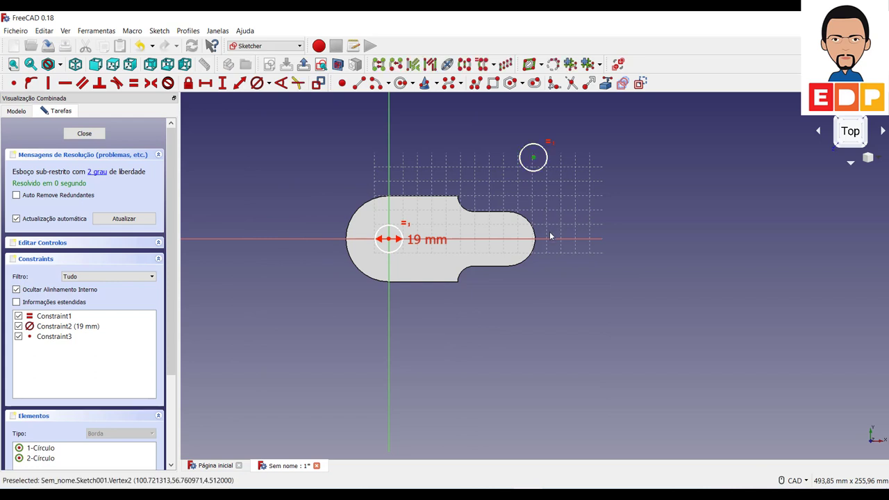
click(553, 244)
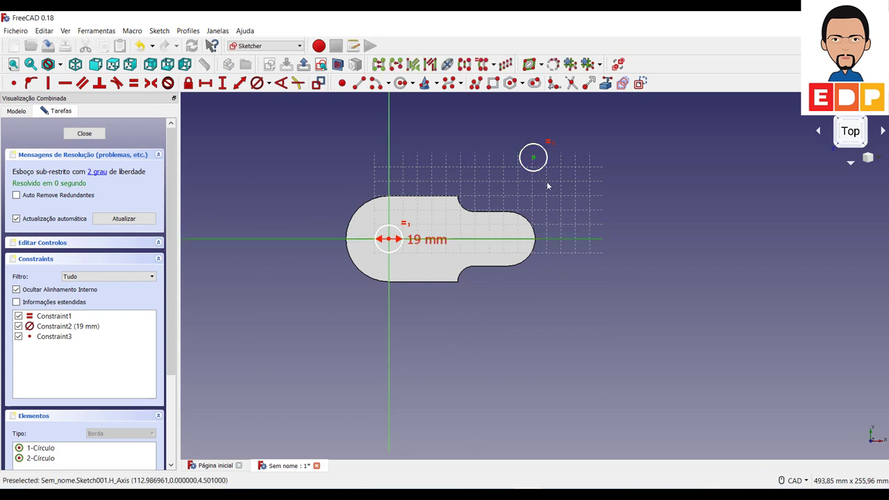
click(30, 83)
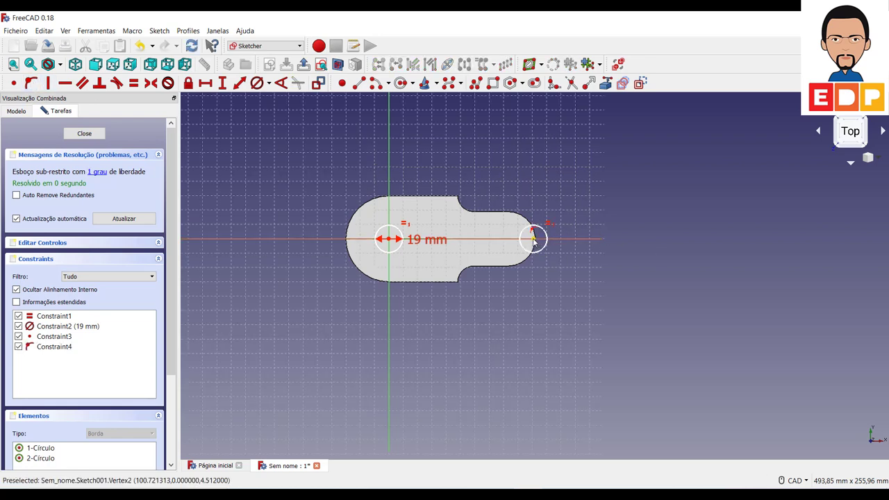
mouse_move(534, 239)
mouse_down()
mouse_move(496, 238)
mouse_move(507, 241)
mouse_up()
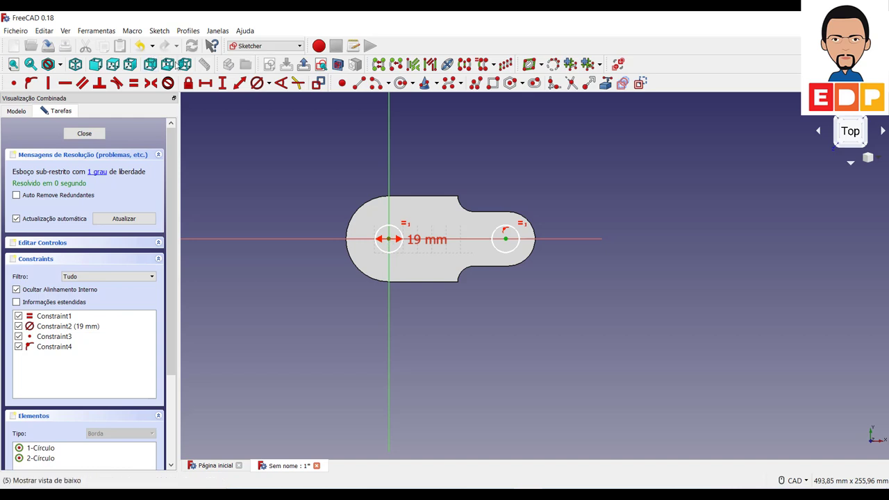
Step: Space the two hole centres 82 mm apart horizontally, placing the dimension above the plate
click(205, 82)
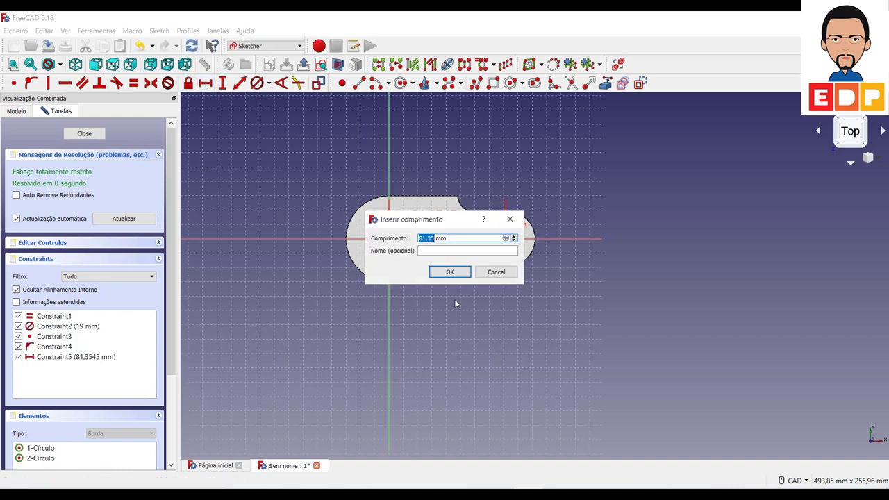
drag(467, 221, 317, 161)
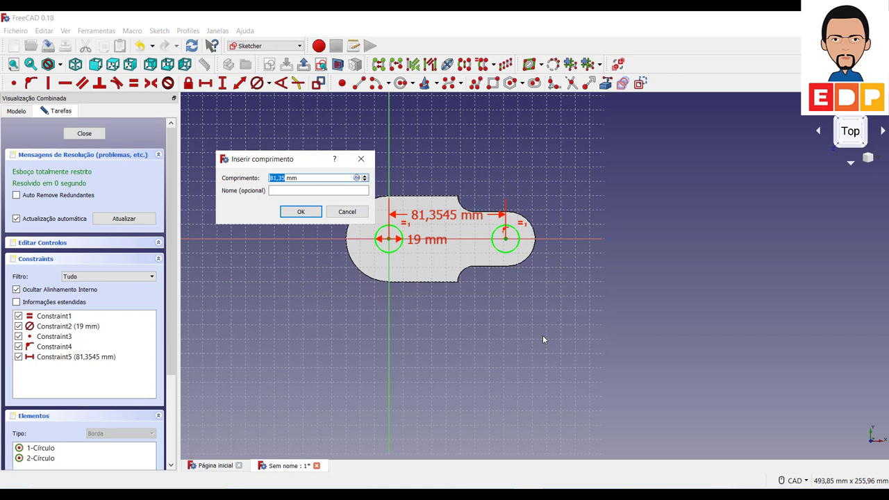
text(8)
text(2)
key(Return)
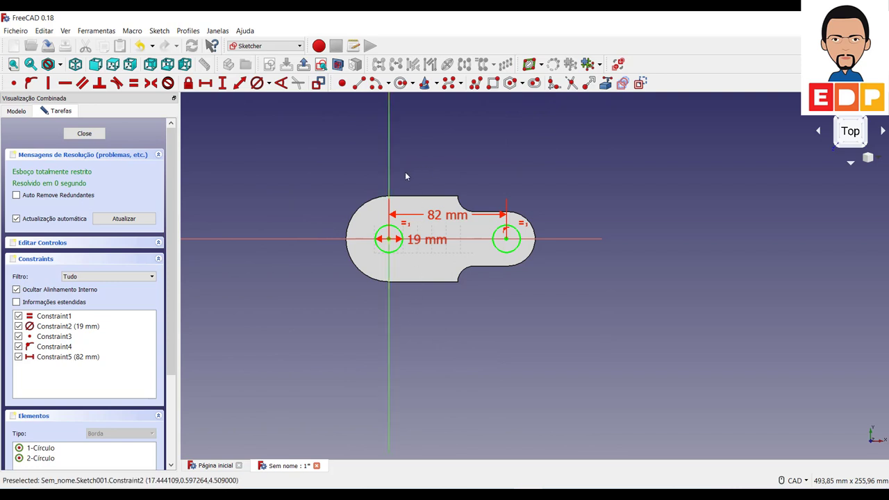
drag(422, 218, 452, 152)
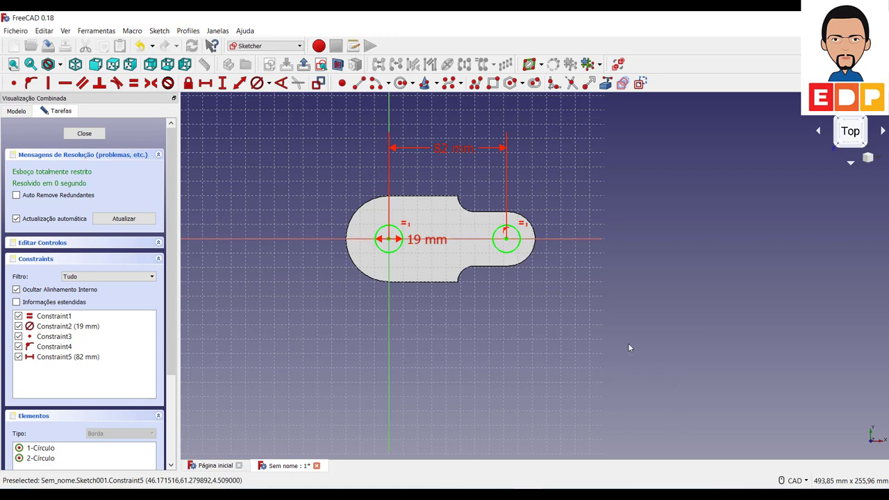
Step: Draw a small circle and constrain its diameter to 8 mm
click(401, 83)
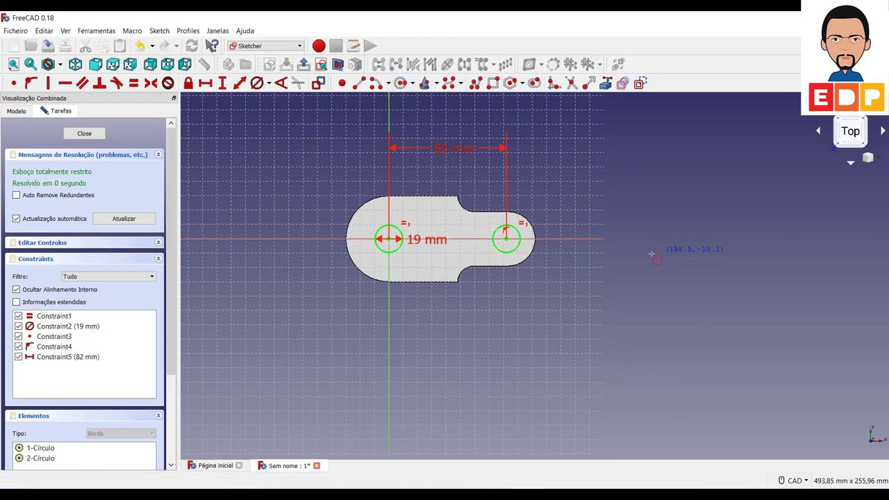
click(619, 254)
click(628, 256)
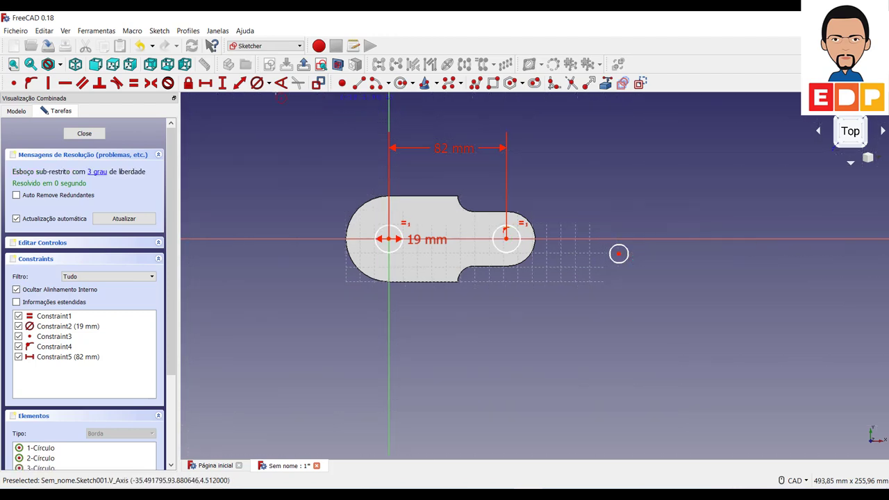
click(257, 83)
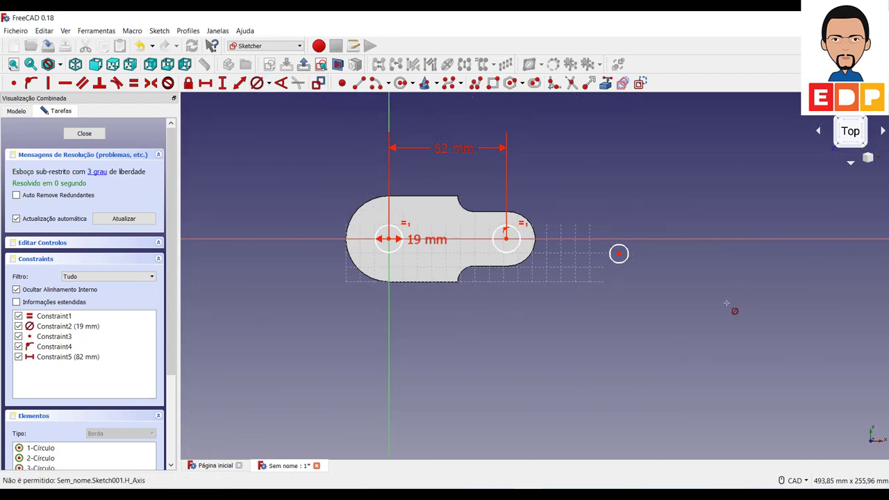
click(624, 261)
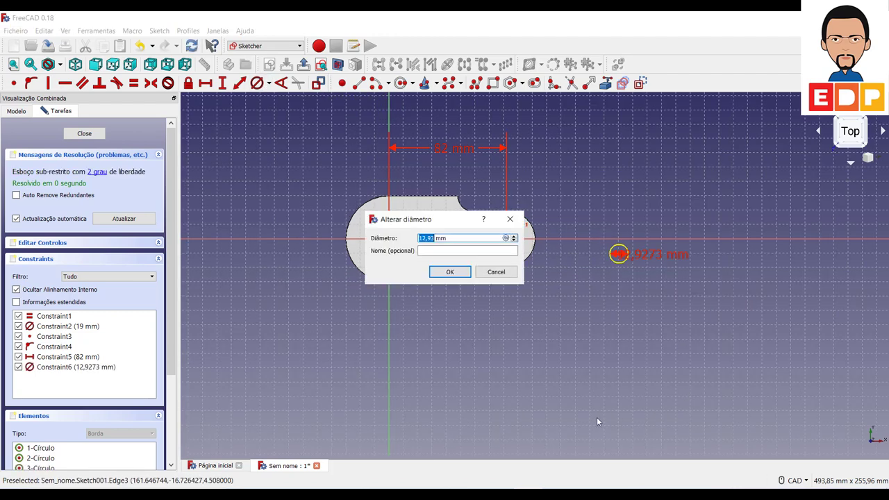
text(8)
key(Return)
Step: Put the small circle's centre on the horizontal axis and slide it between the holes
scroll(615, 293, up, 4)
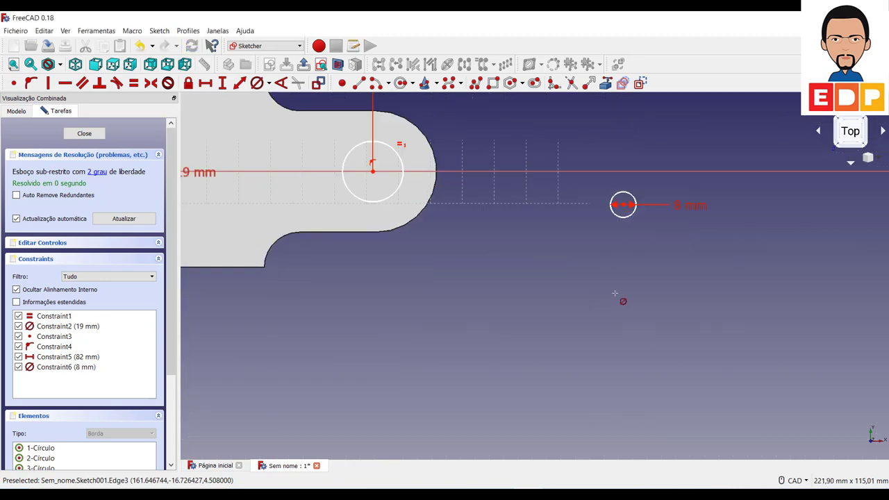
click(624, 206)
click(607, 171)
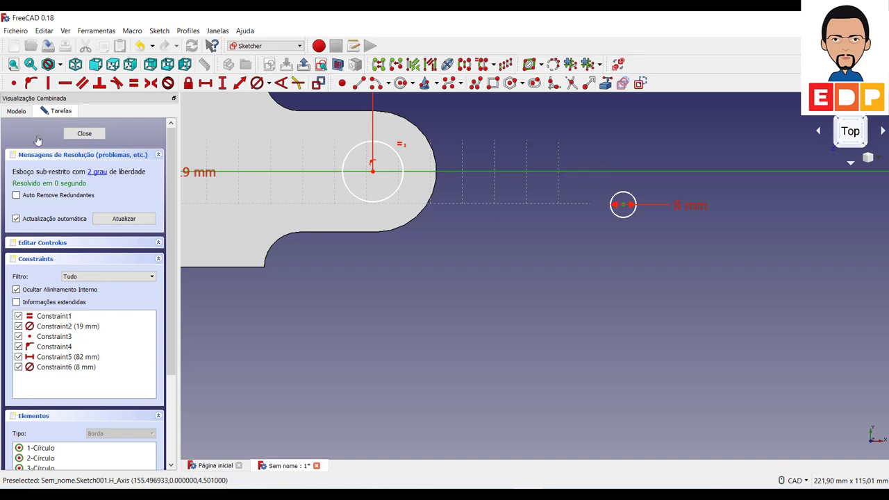
click(31, 83)
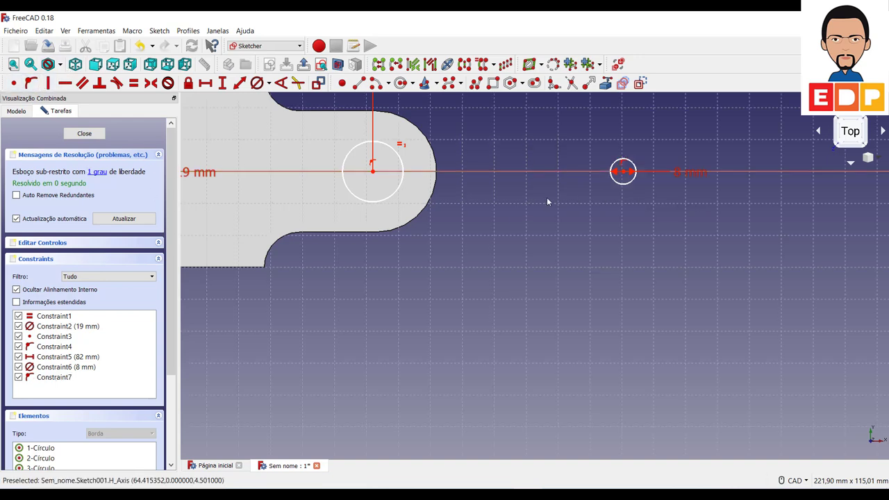
drag(621, 173, 262, 194)
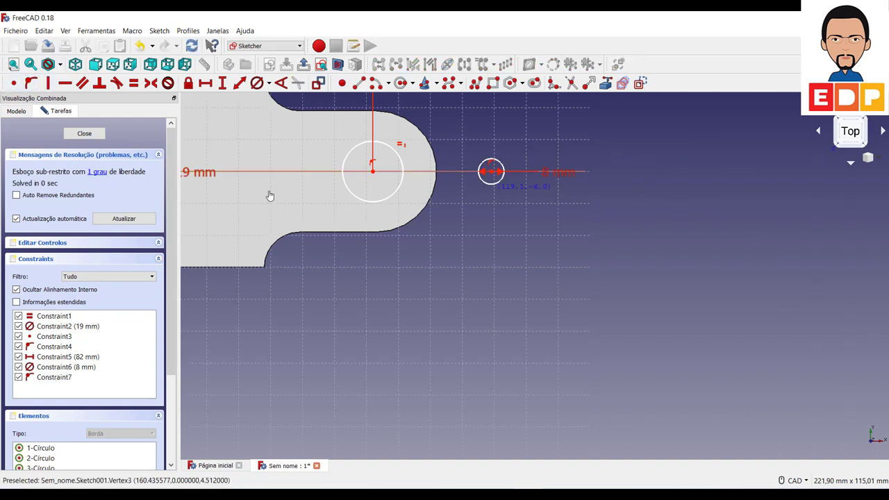
Step: Set a 48 mm horizontal distance from the small circle's centre to the left hole's centre
scroll(570, 408, down, 4)
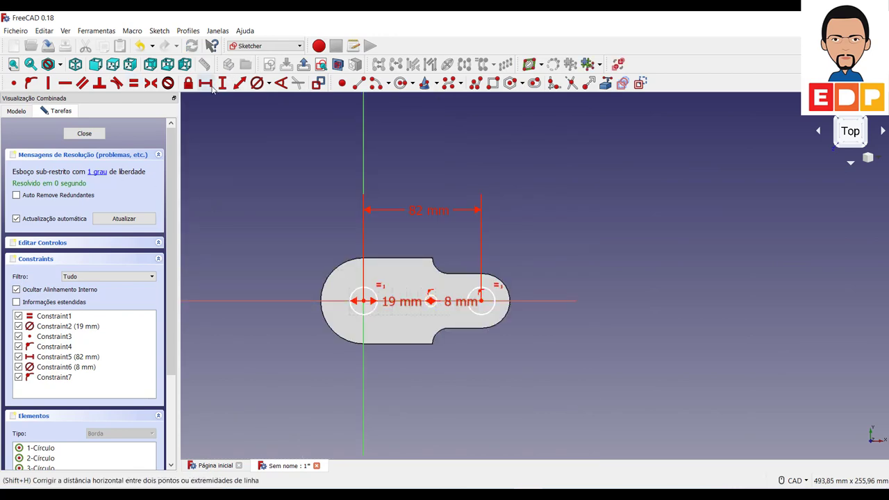
scroll(427, 302, up, 5)
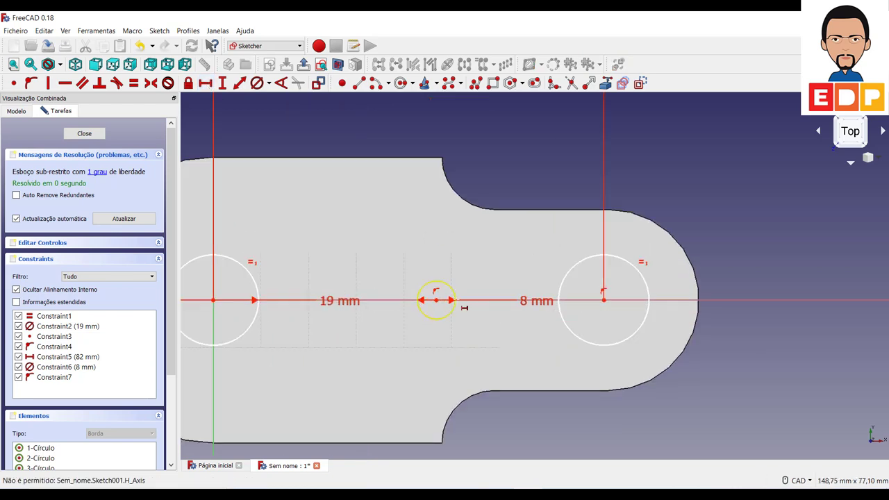
click(436, 300)
click(215, 301)
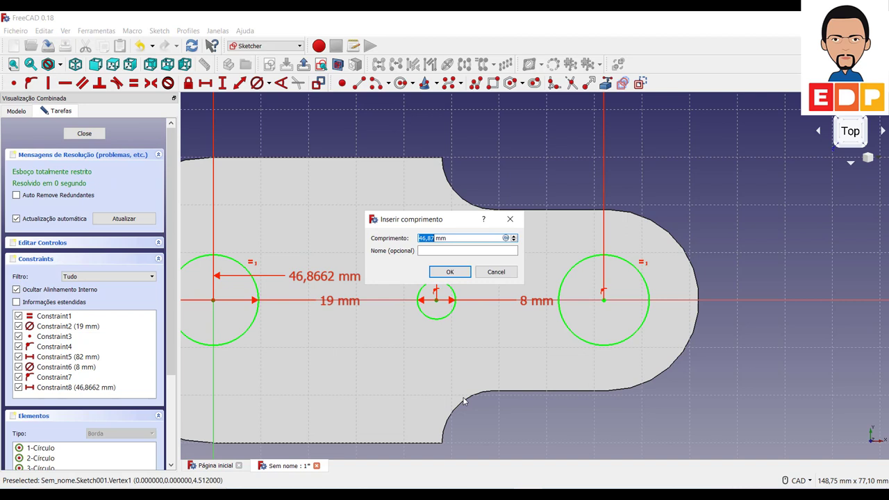
text(4)
click(450, 272)
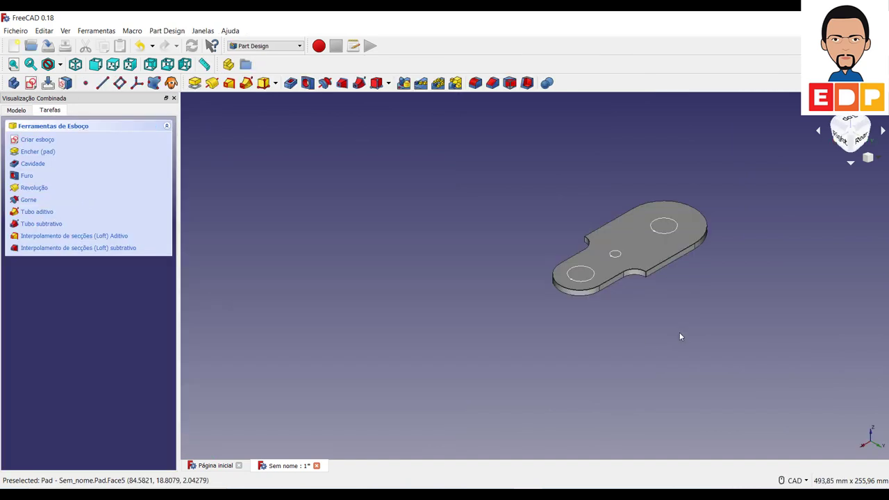
Step: Pocket the three circles with type 'Através de todos' (Through all)
middle_drag(607, 351, 556, 357)
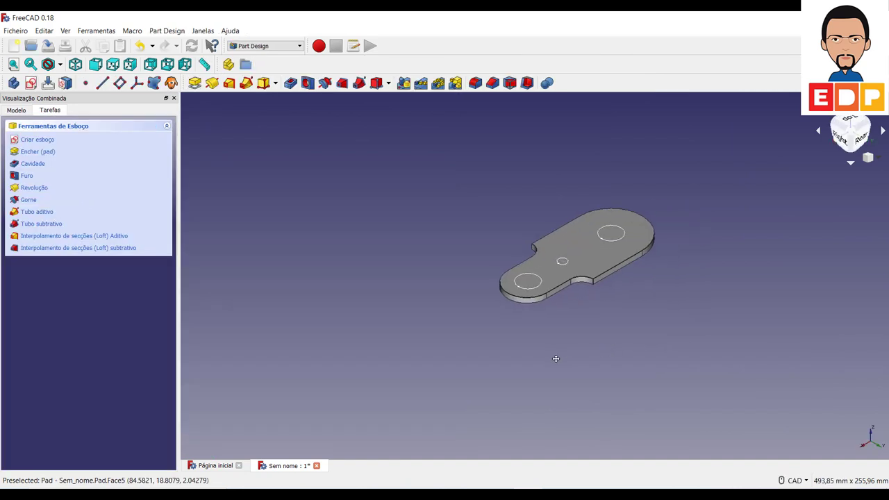
click(291, 84)
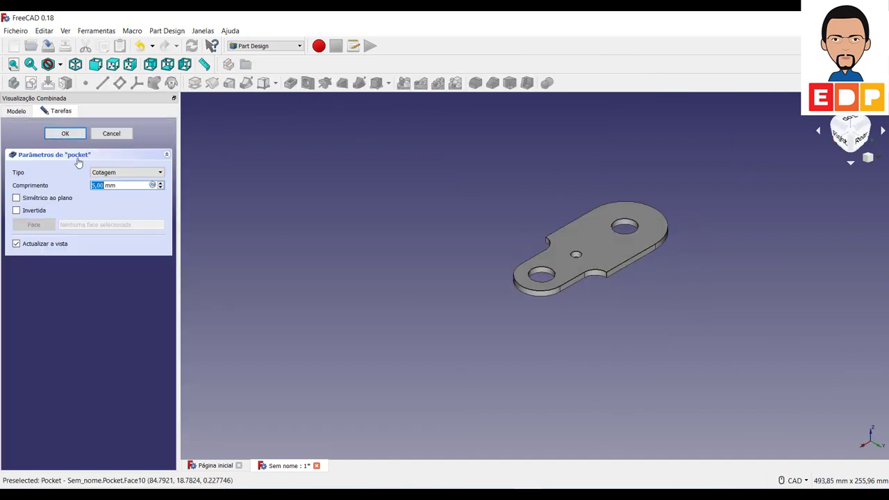
click(127, 172)
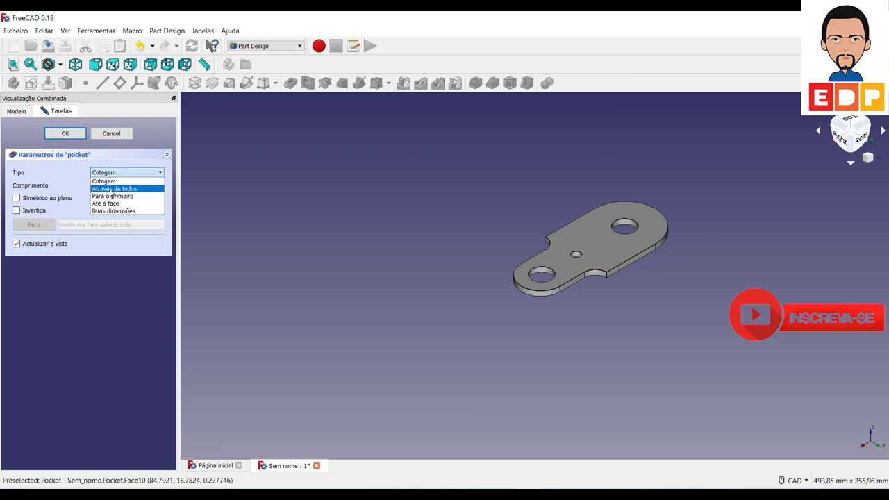
click(114, 188)
click(60, 134)
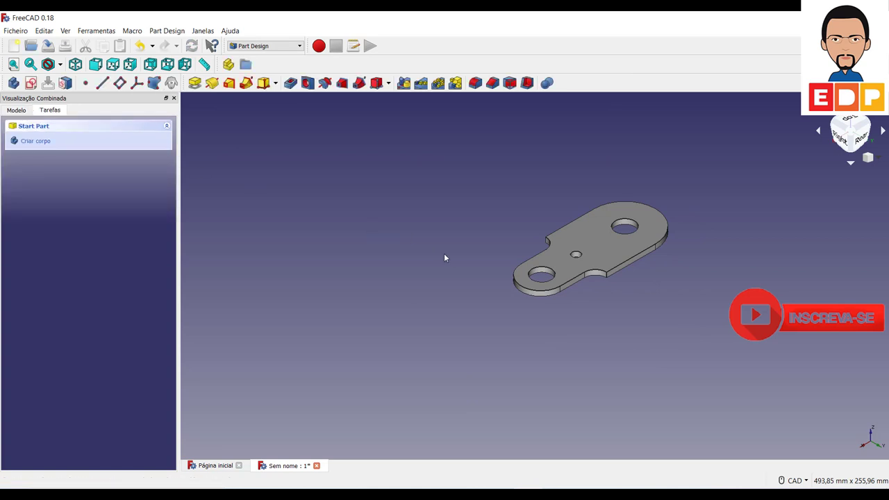